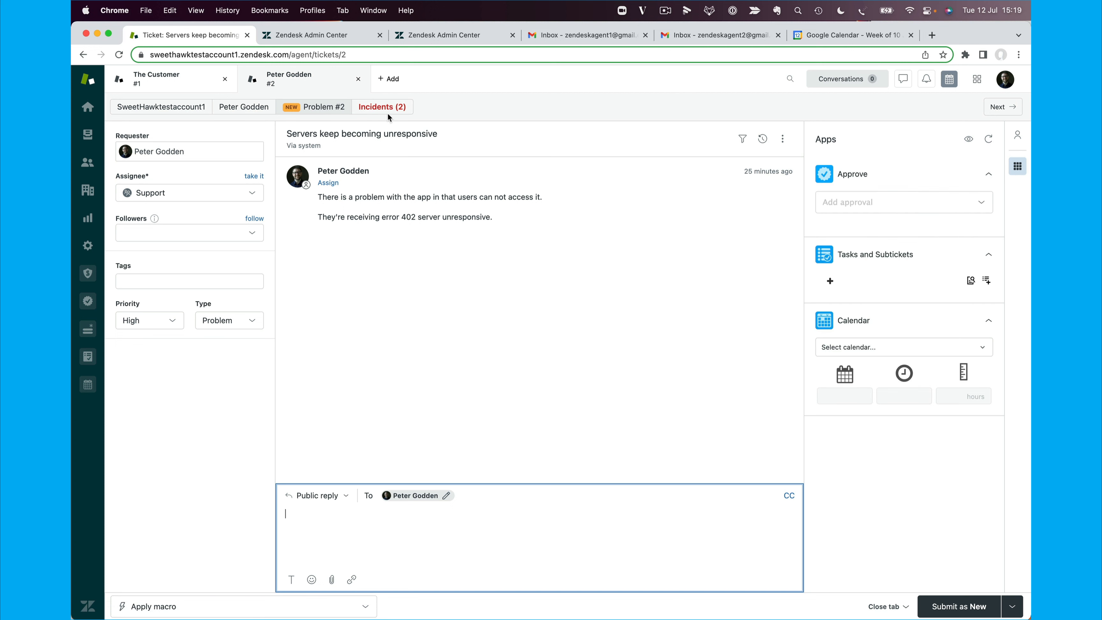
Review the incidents linked to problem ticket #2 and return to the problem ticket.
click(389, 116)
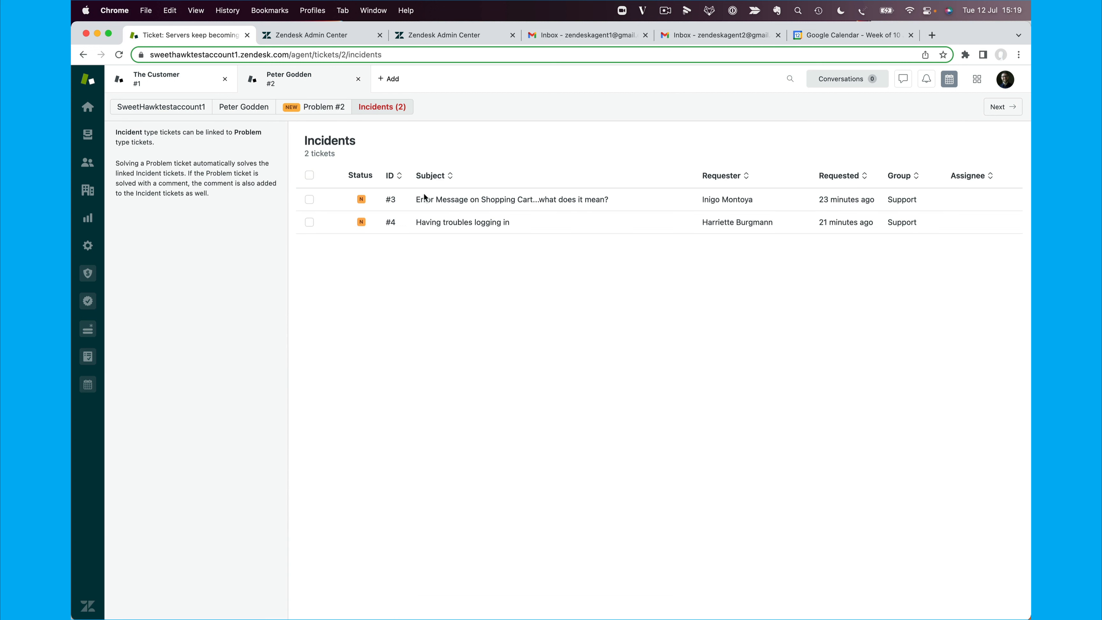
mouse_move(490, 209)
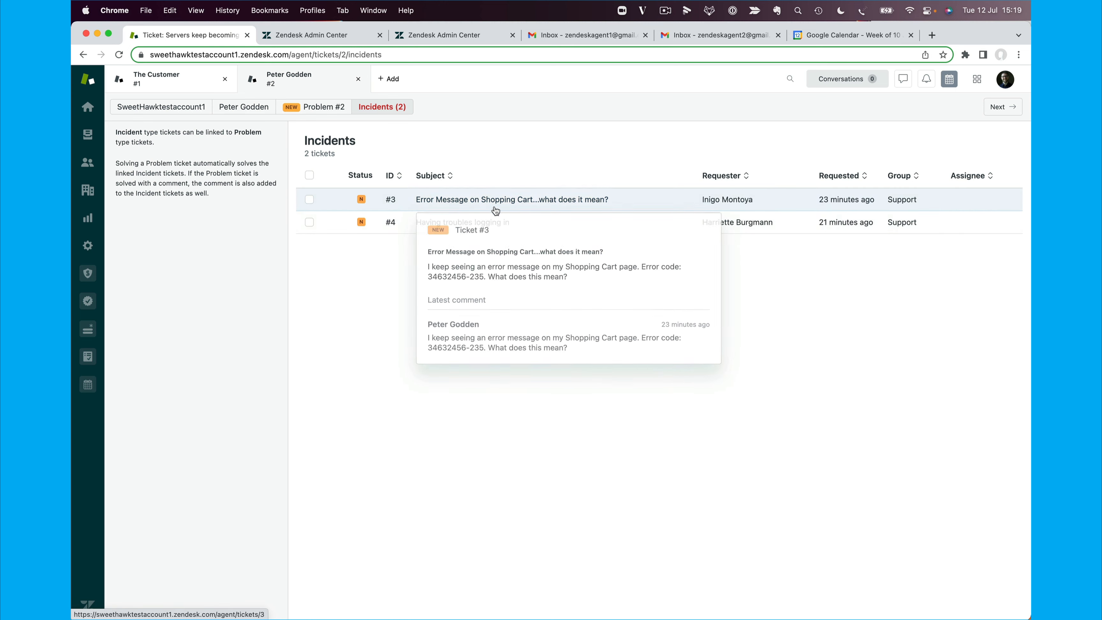
mouse_move(547, 218)
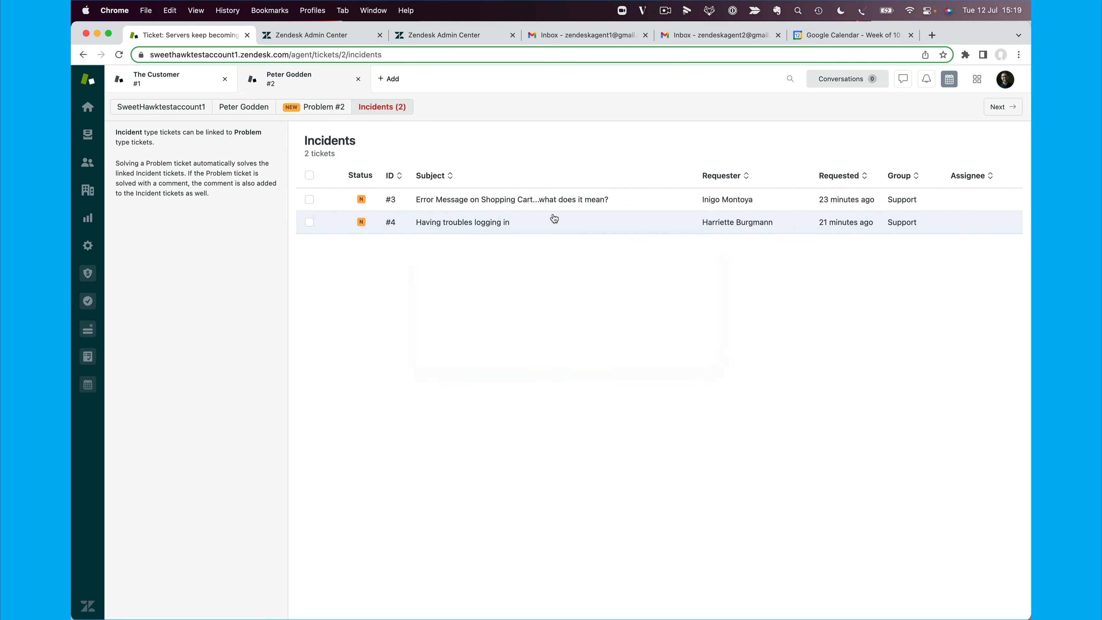
click(326, 109)
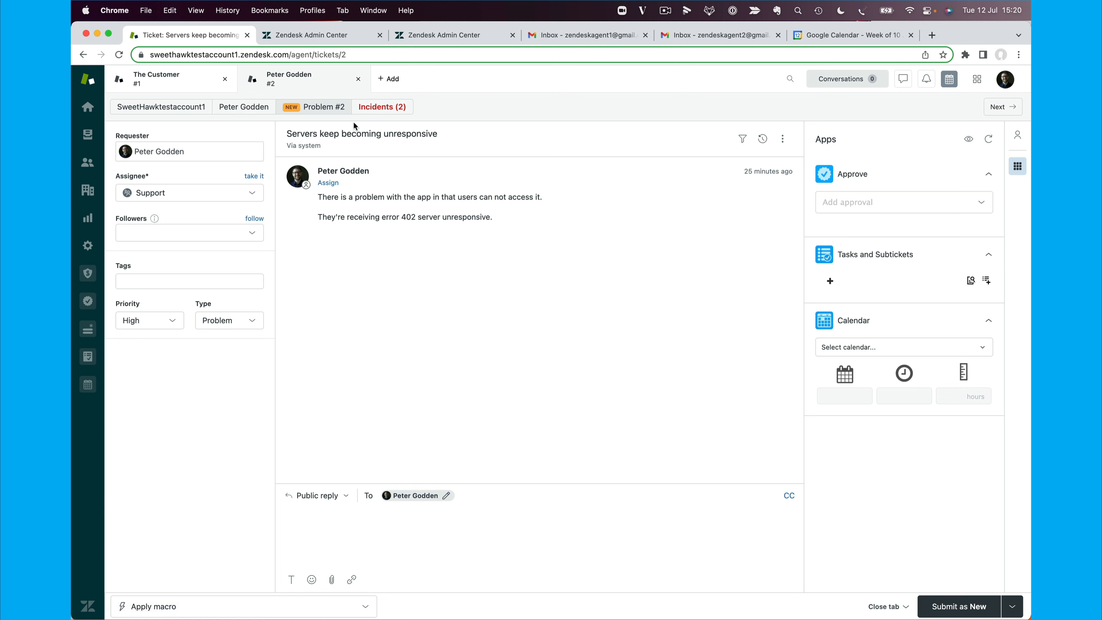
Examine the submit status options and the ticket type options on problem ticket #2.
click(403, 543)
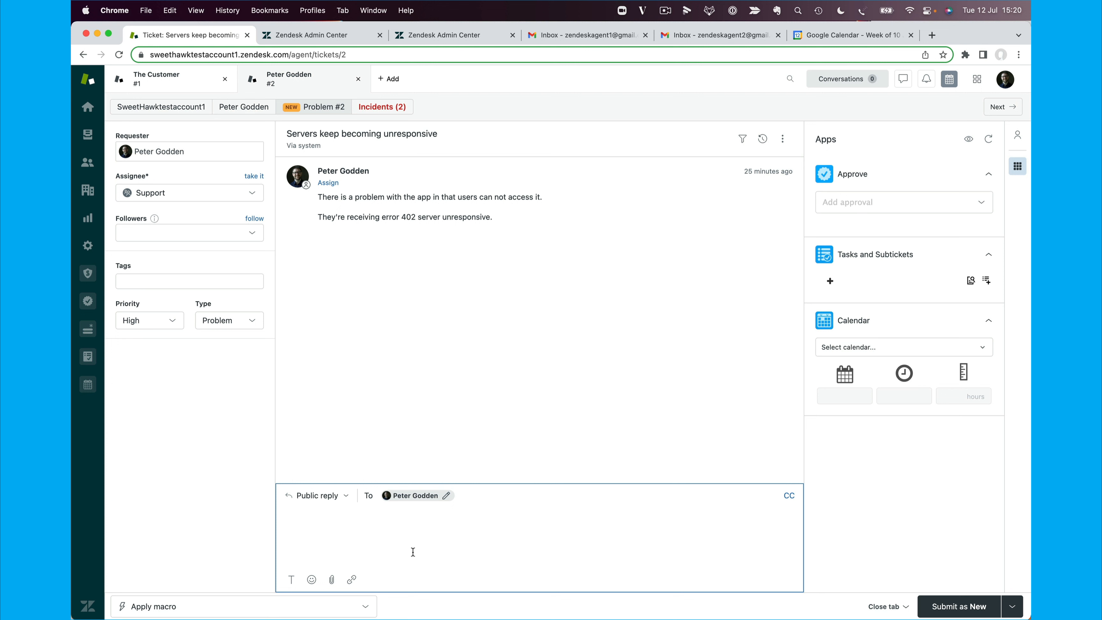
click(1013, 606)
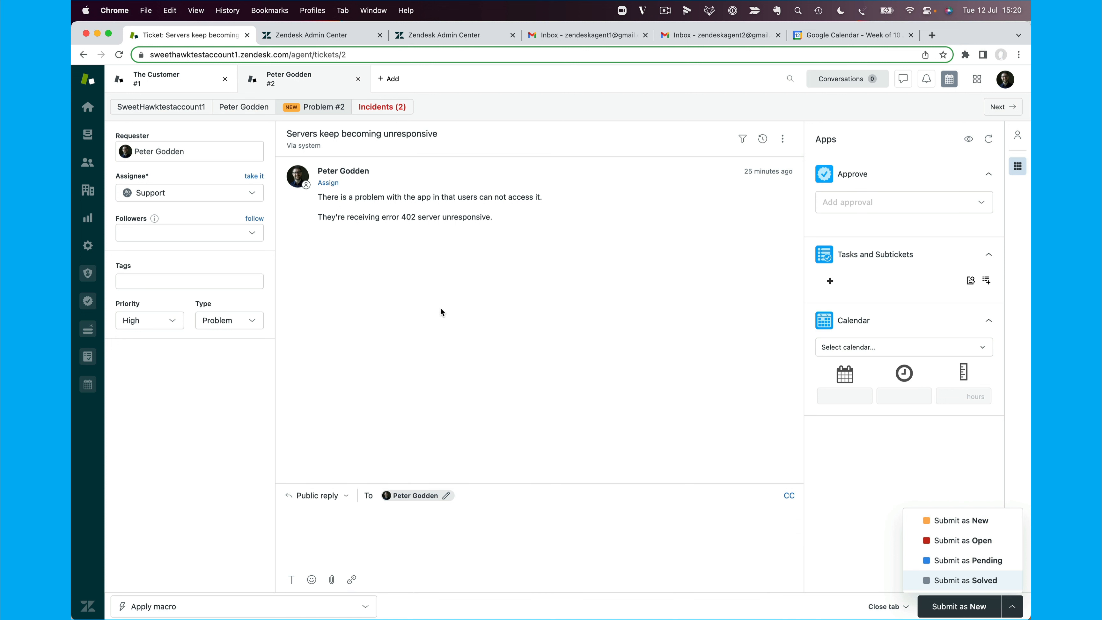
key(Escape)
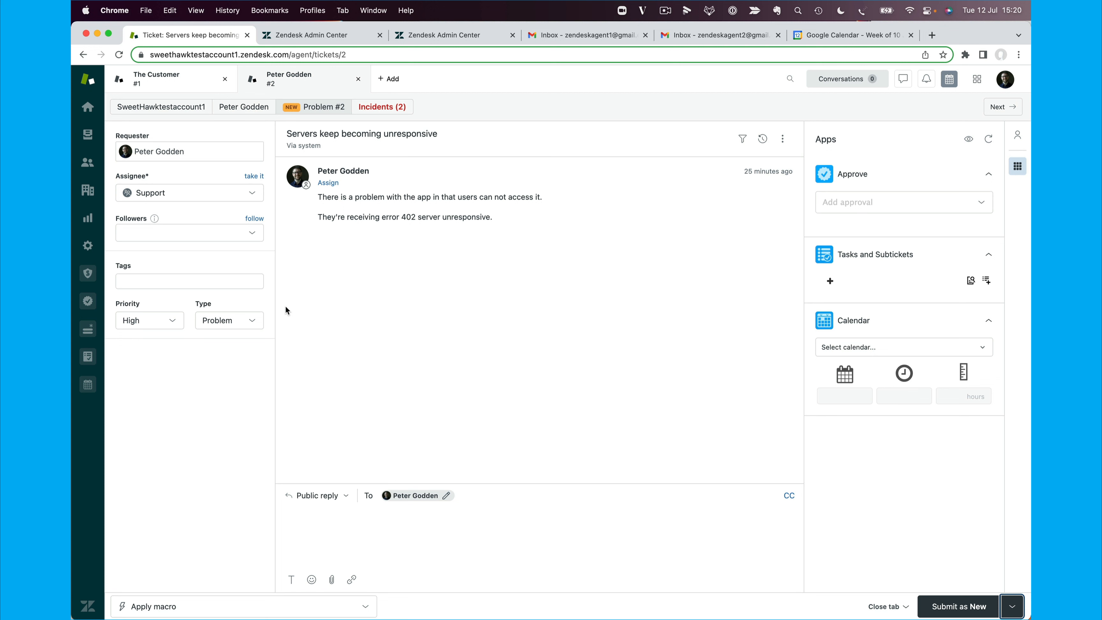
click(251, 326)
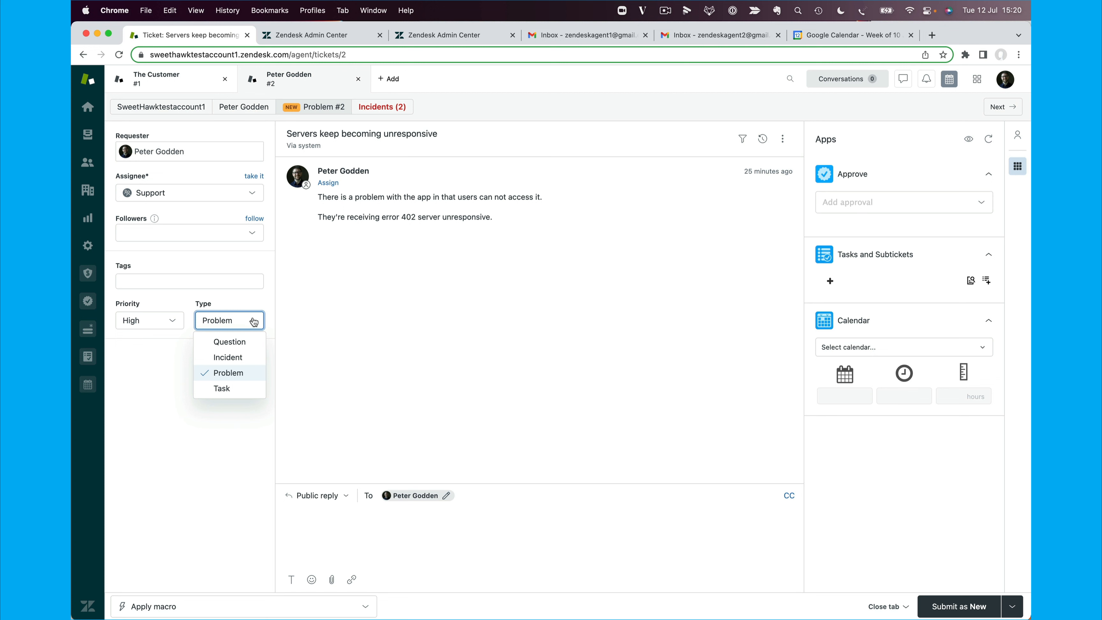
click(253, 320)
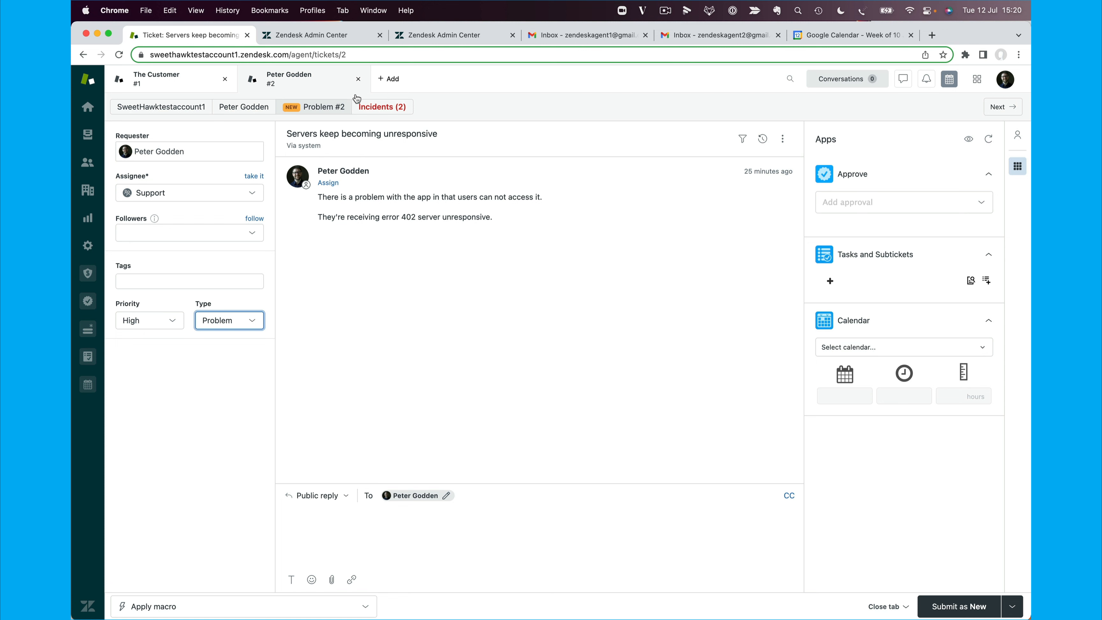
Check the linked problem on incident #3 and review the Type options back on problem ticket #2.
click(387, 108)
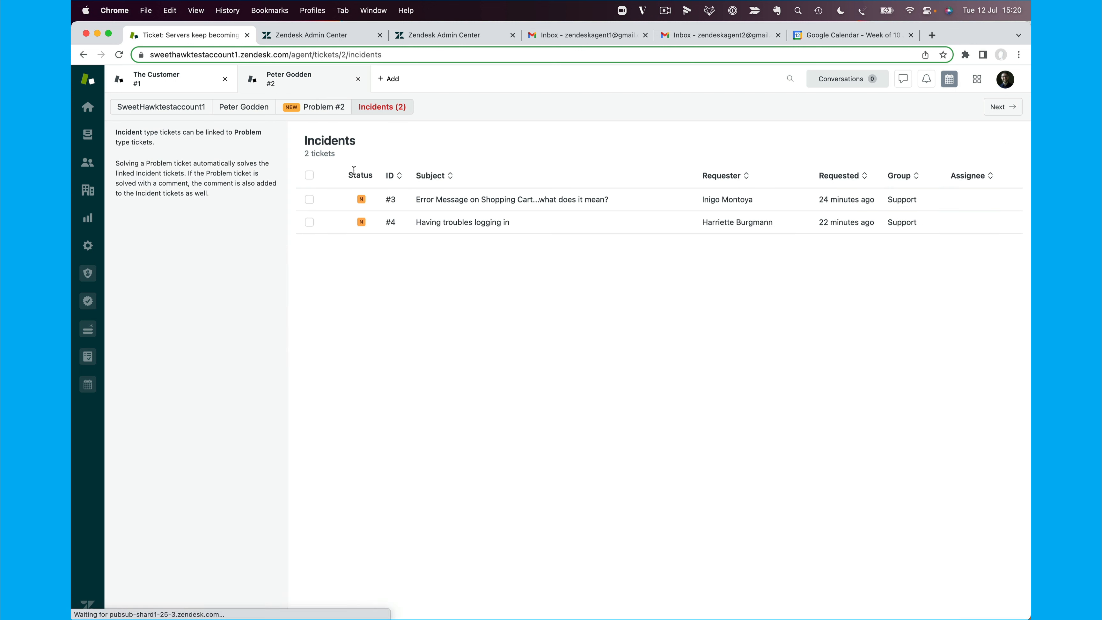
click(429, 195)
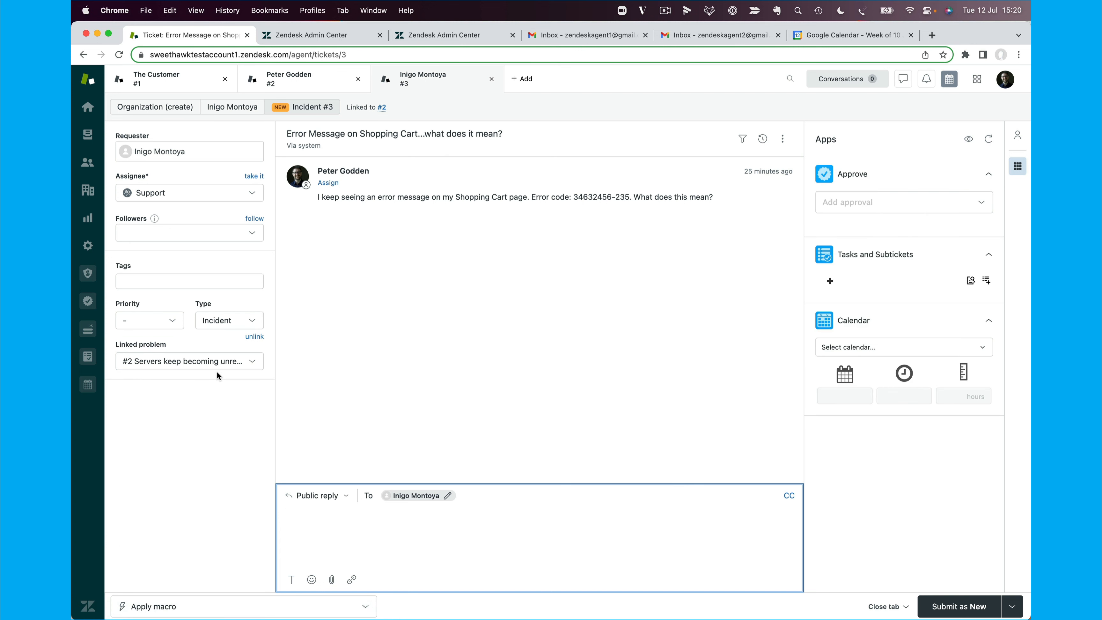
click(385, 108)
click(241, 323)
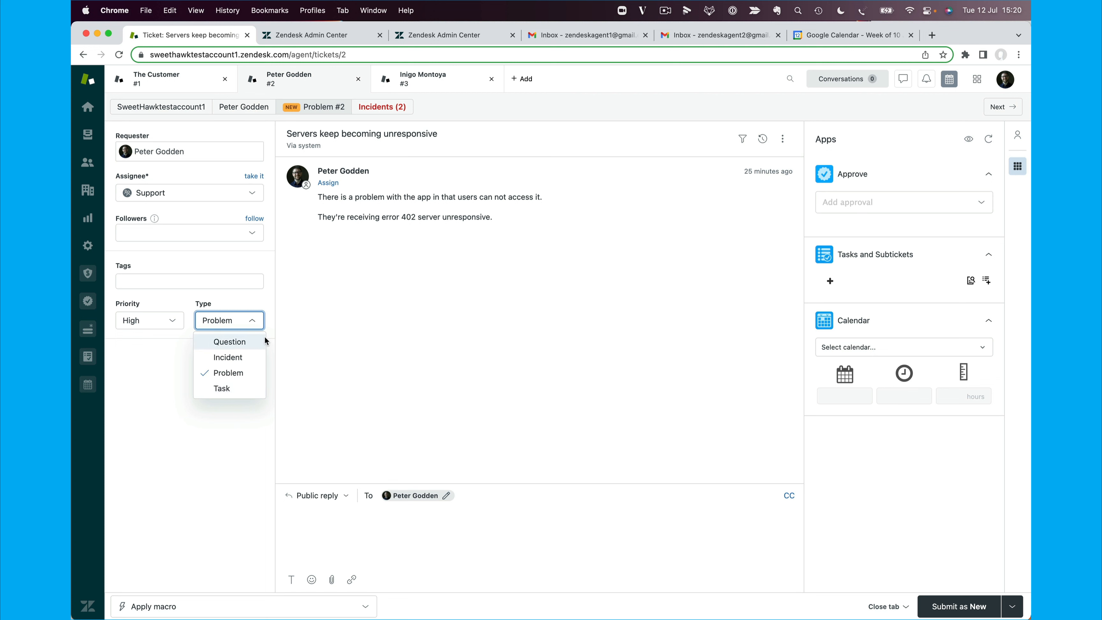
click(232, 424)
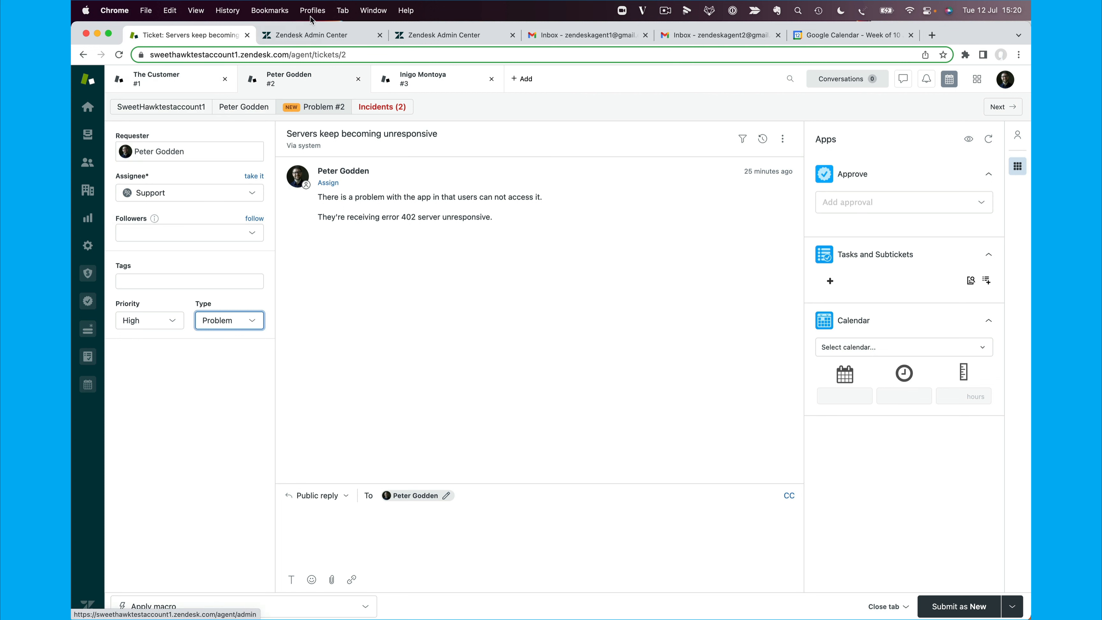
Switch to Zendesk Admin Center and start adding a new field in the ticket fields settings.
click(977, 79)
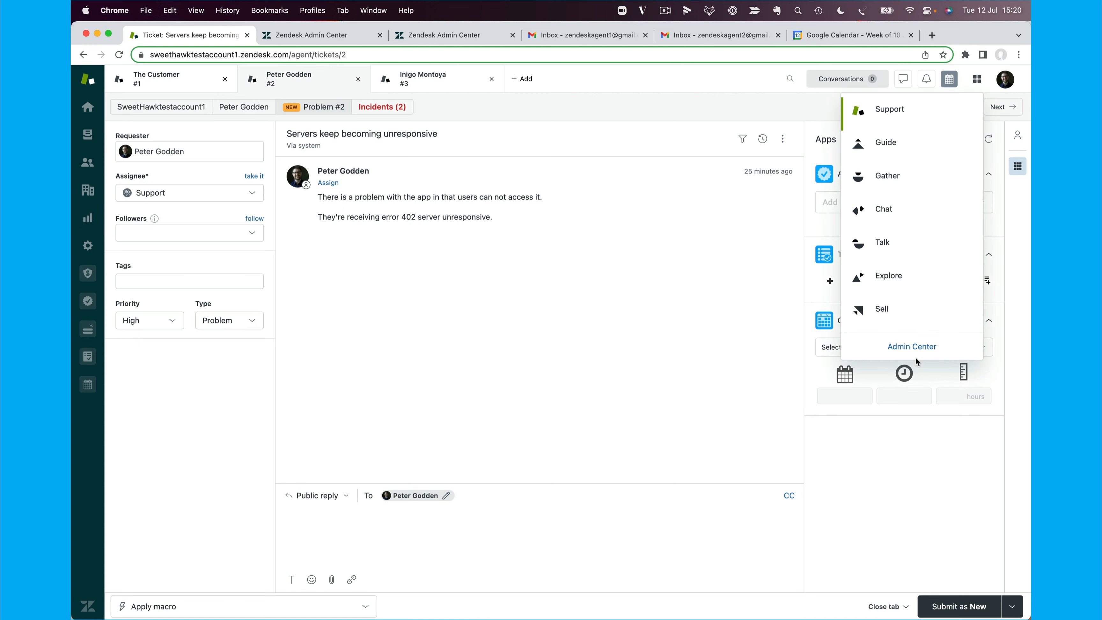
click(324, 40)
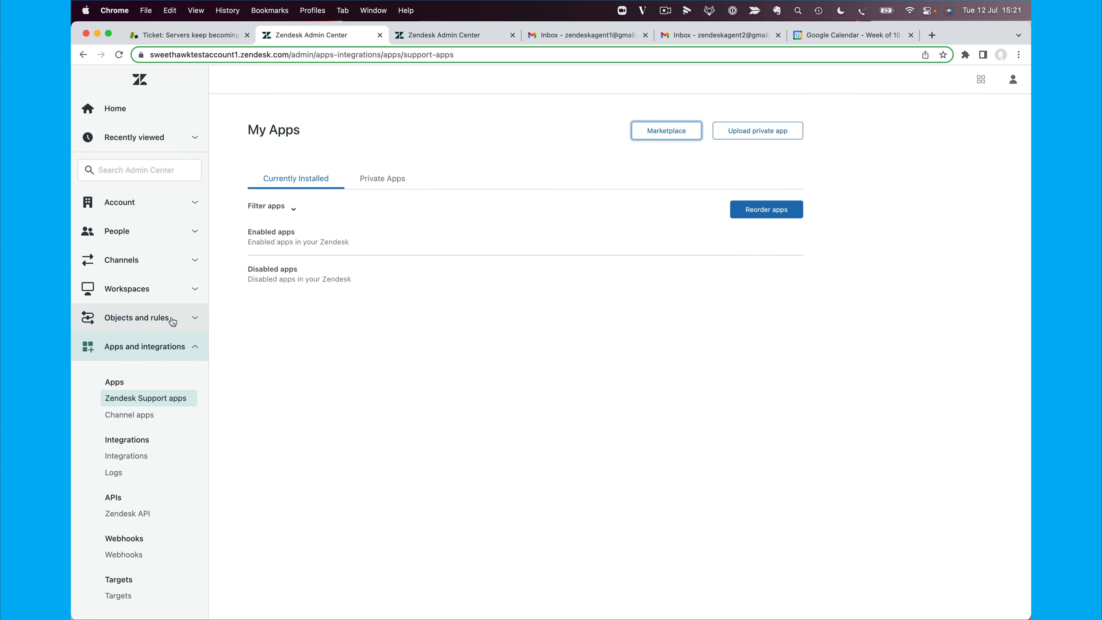
click(185, 320)
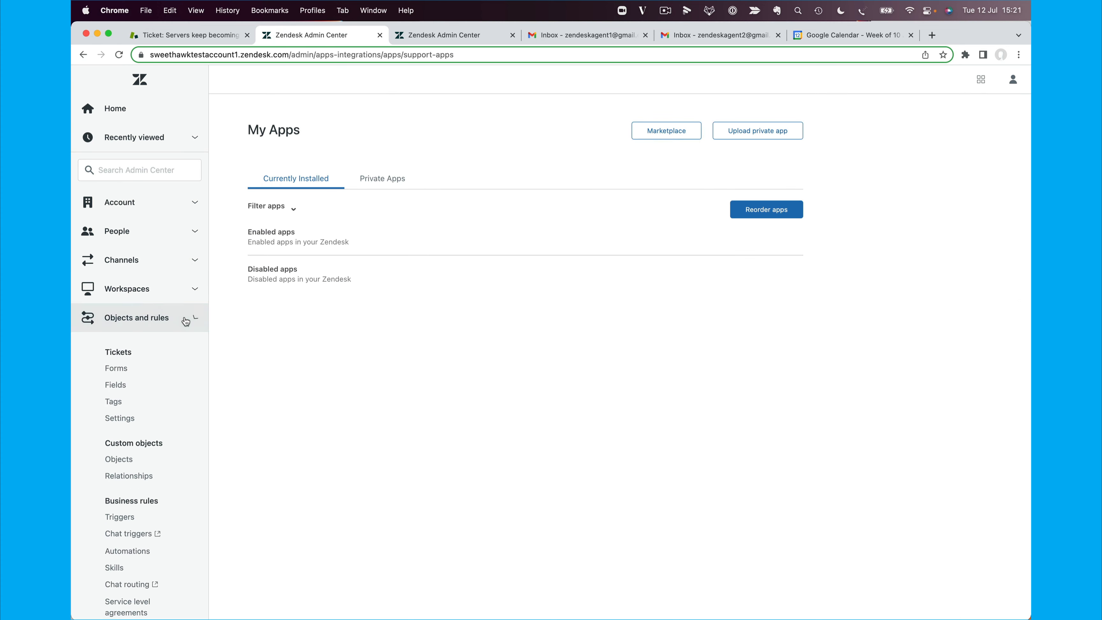
click(157, 389)
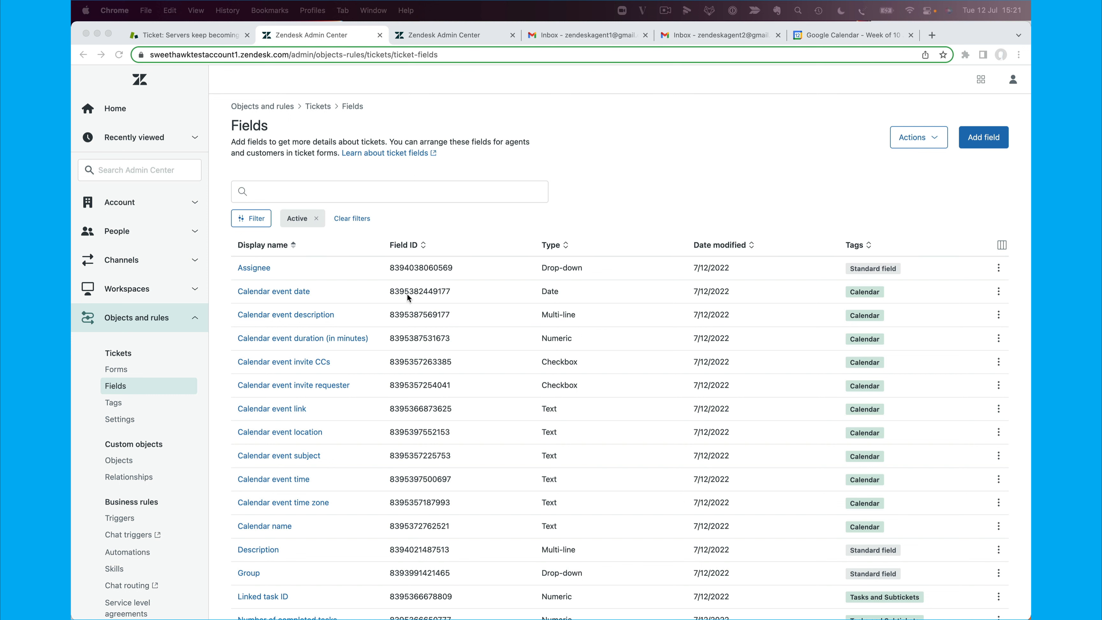
click(984, 137)
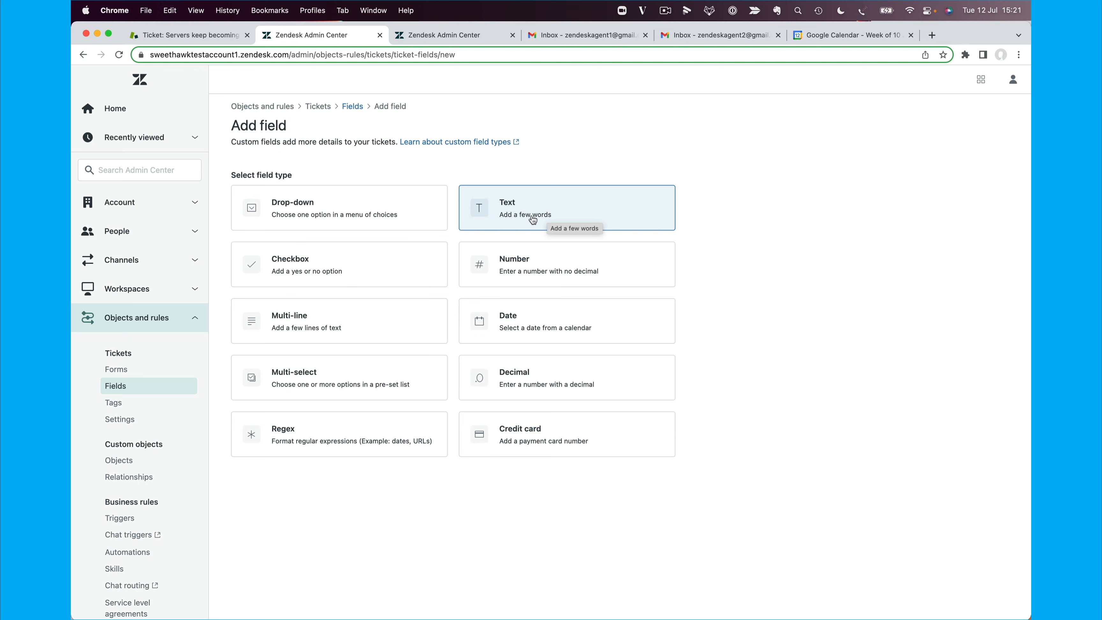
Check the Type field's options on problem ticket #2 and return to the field type selection in Admin Center.
click(208, 36)
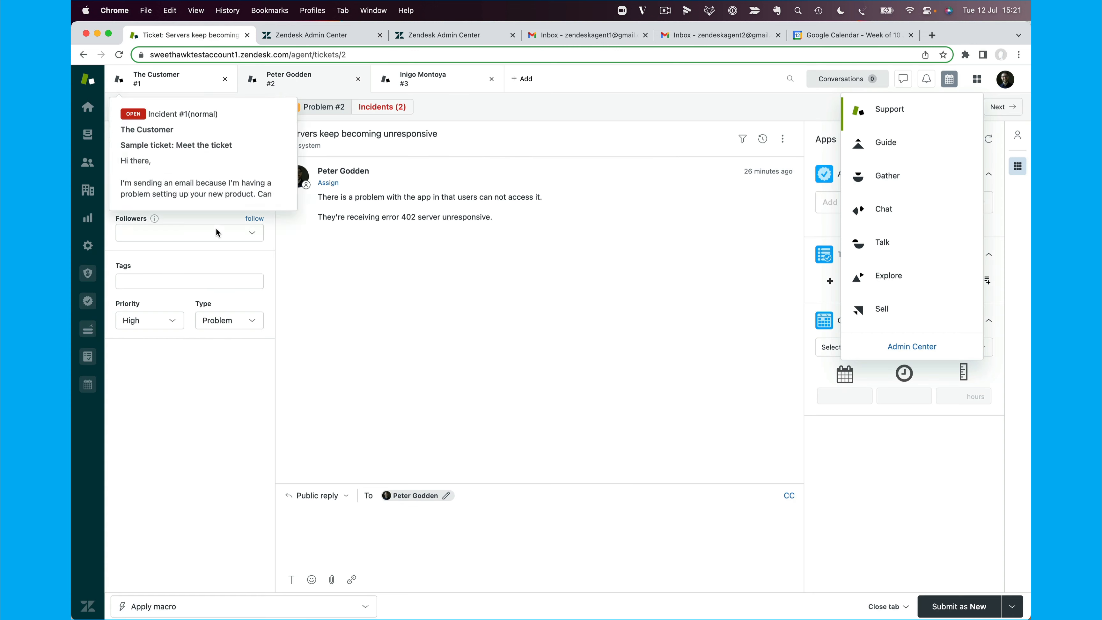
click(235, 321)
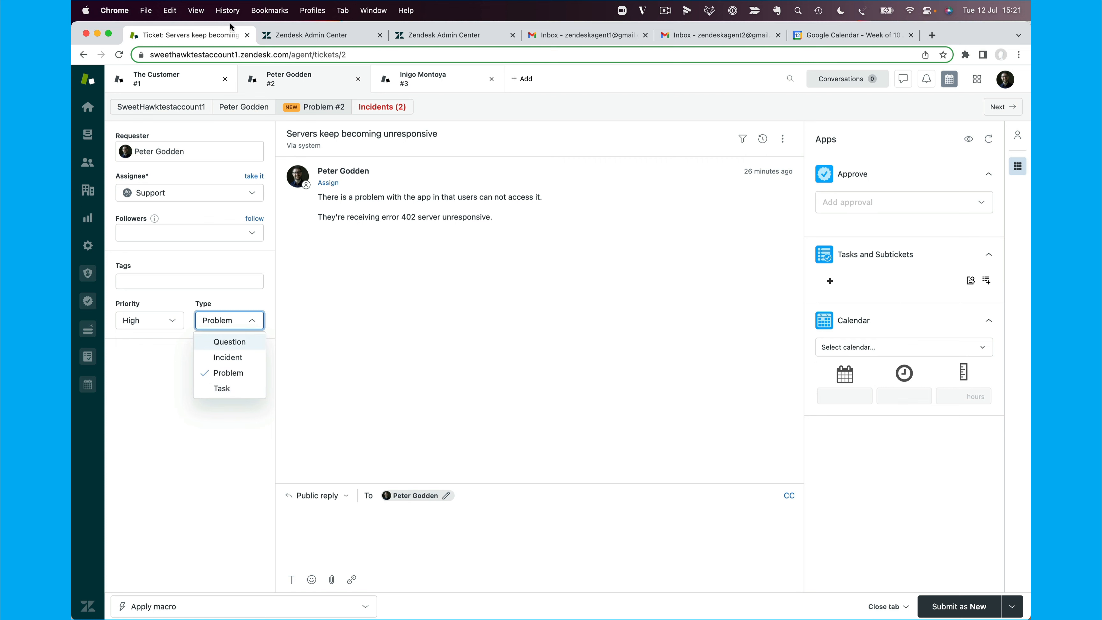
click(300, 36)
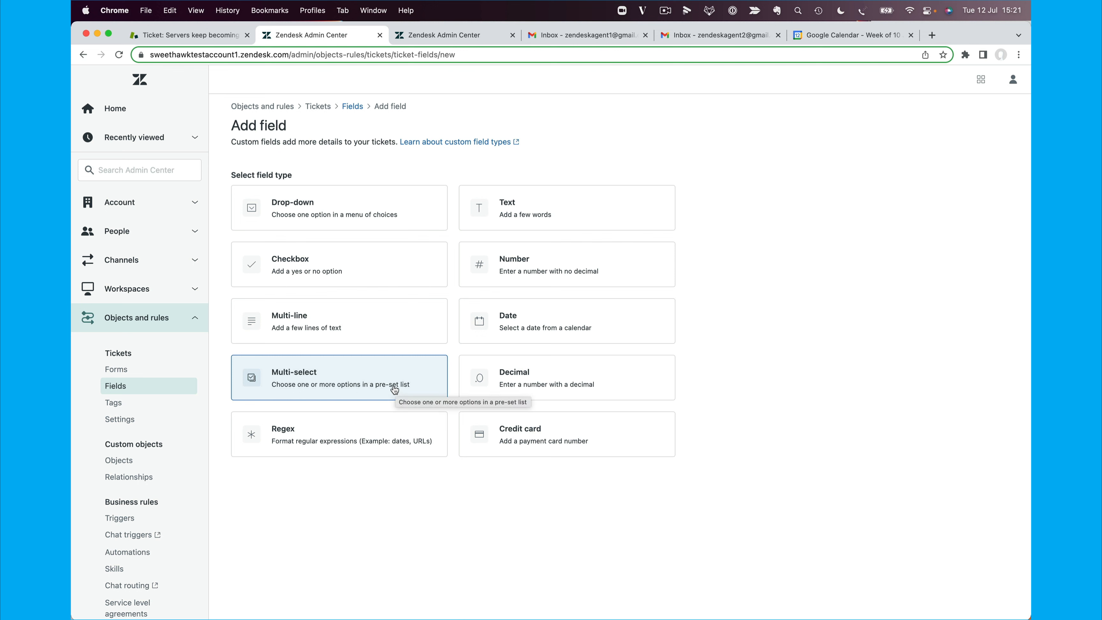
Choose a drop-down field and set its display name to "Ticket type".
click(328, 214)
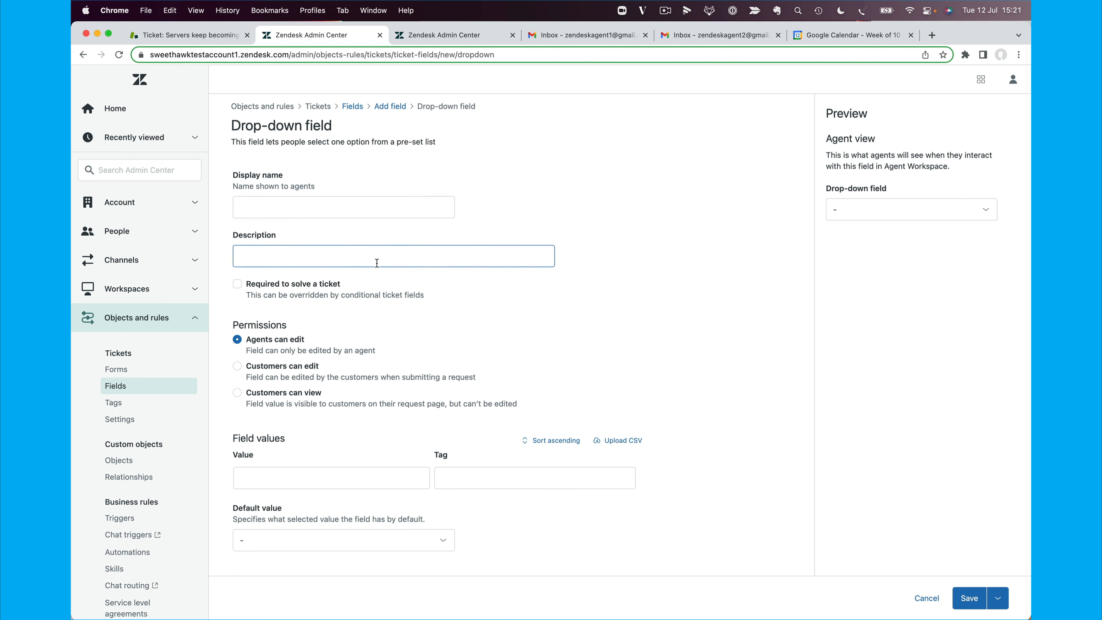
click(281, 201)
key(Down)
text(T)
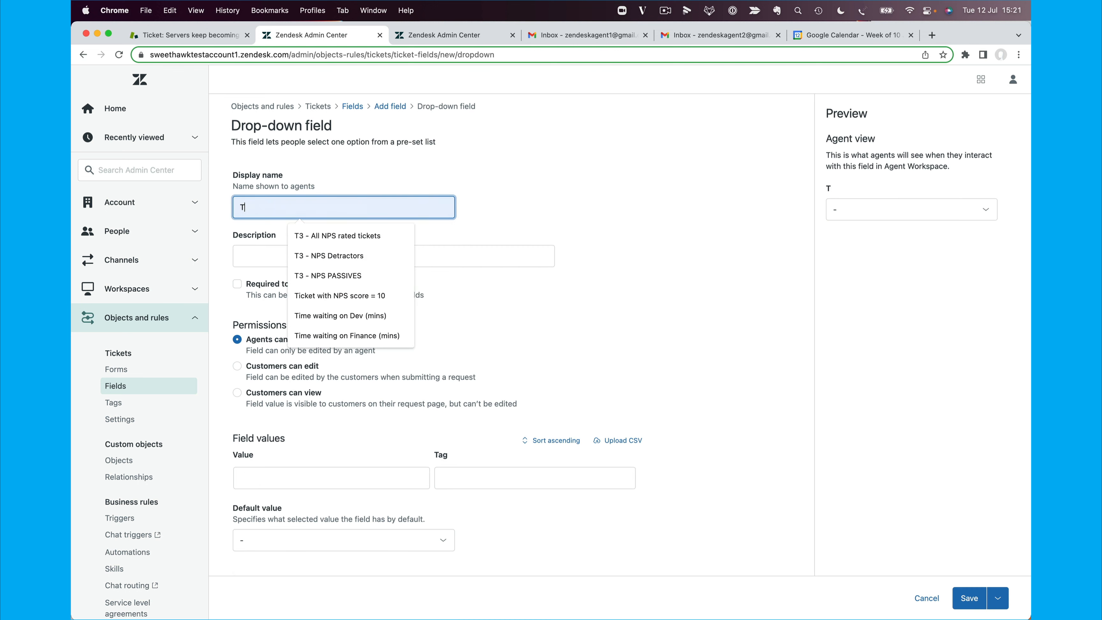
text(icket type)
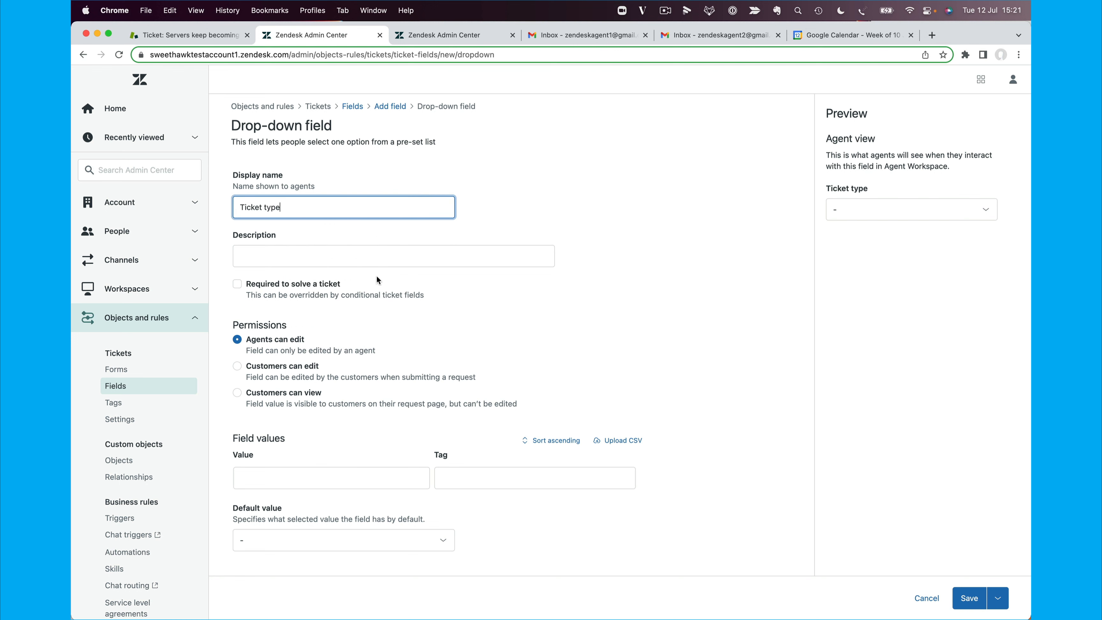
Add the field values Question, Incident, Problem and Task to the Ticket type drop-down field.
scroll(350, 373, down, 1)
click(331, 459)
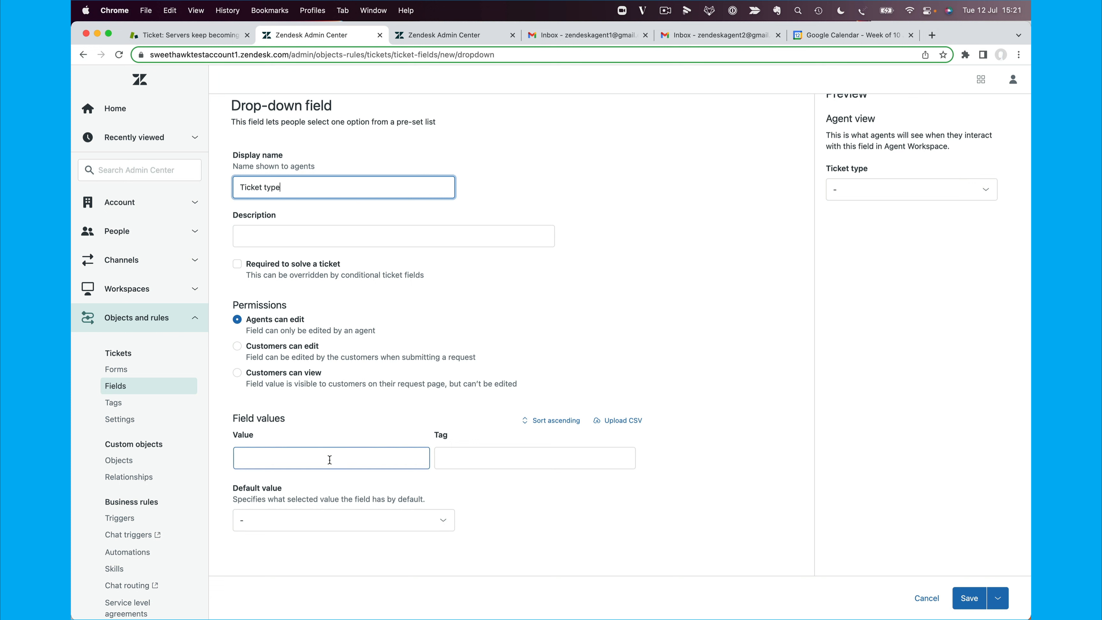
text(Question)
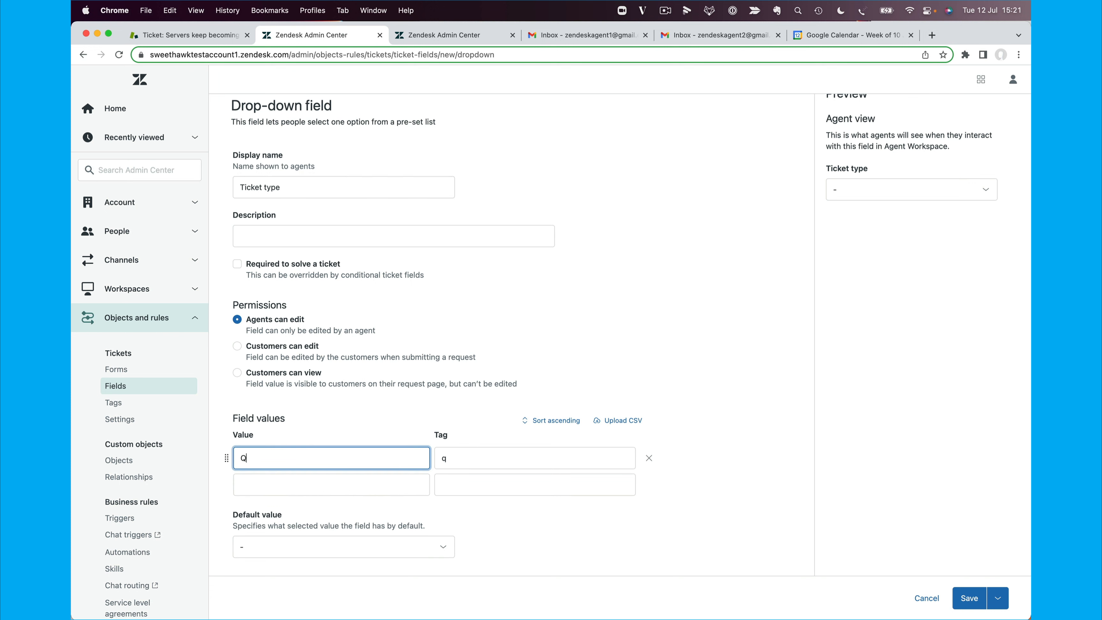
click(305, 490)
text(Incident)
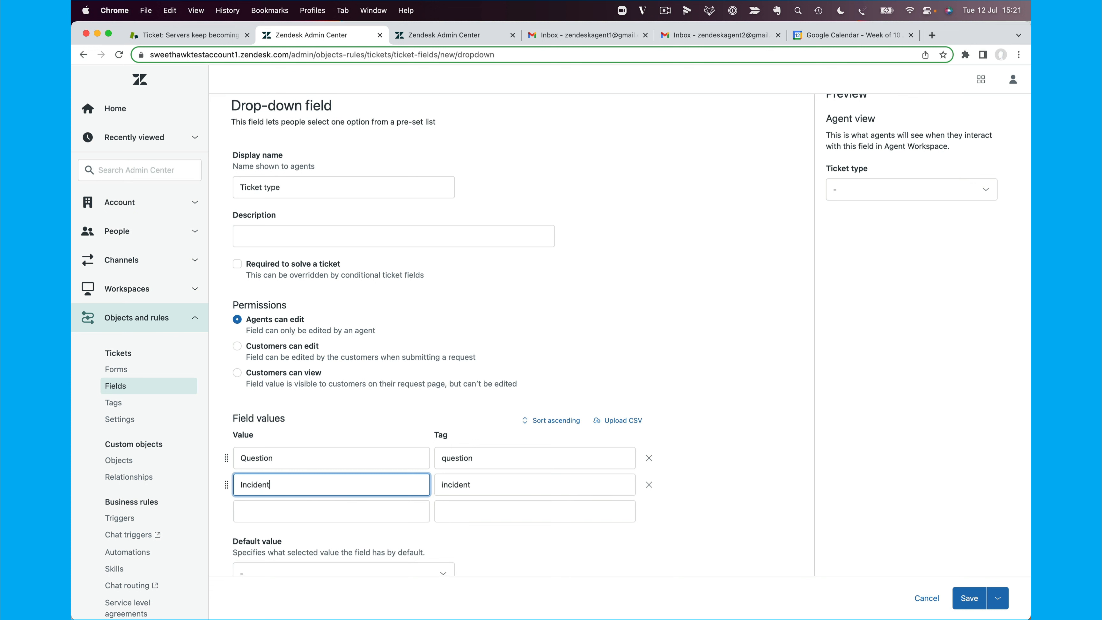
click(290, 512)
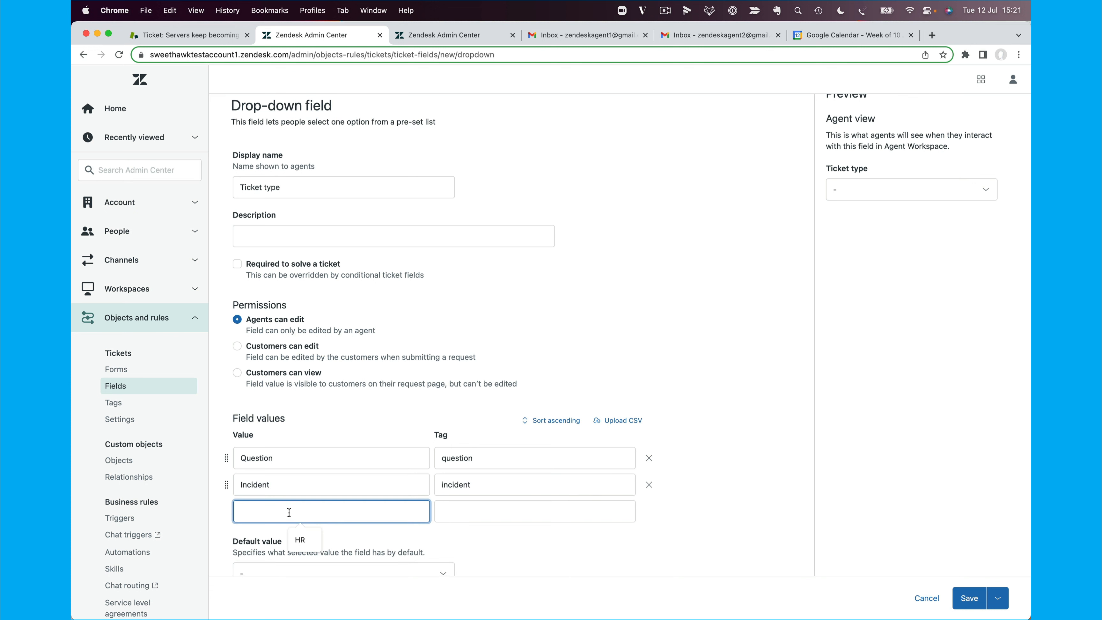
text(Problem)
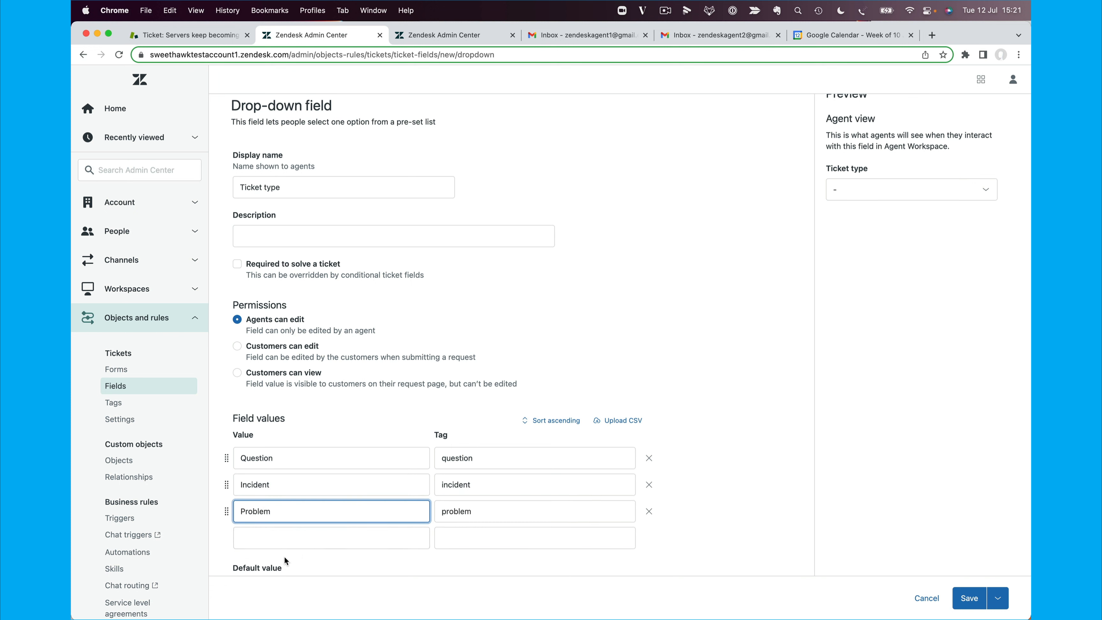
click(286, 537)
text(Task)
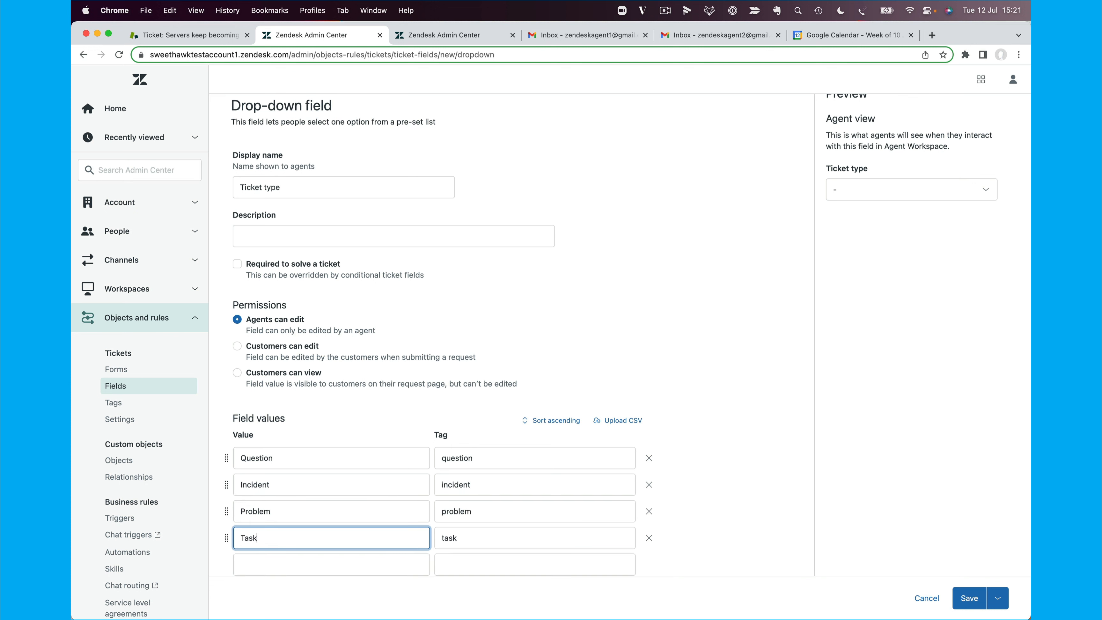
Add the field values Change and Project, and save the Ticket type field.
scroll(291, 486, down, 3)
click(280, 465)
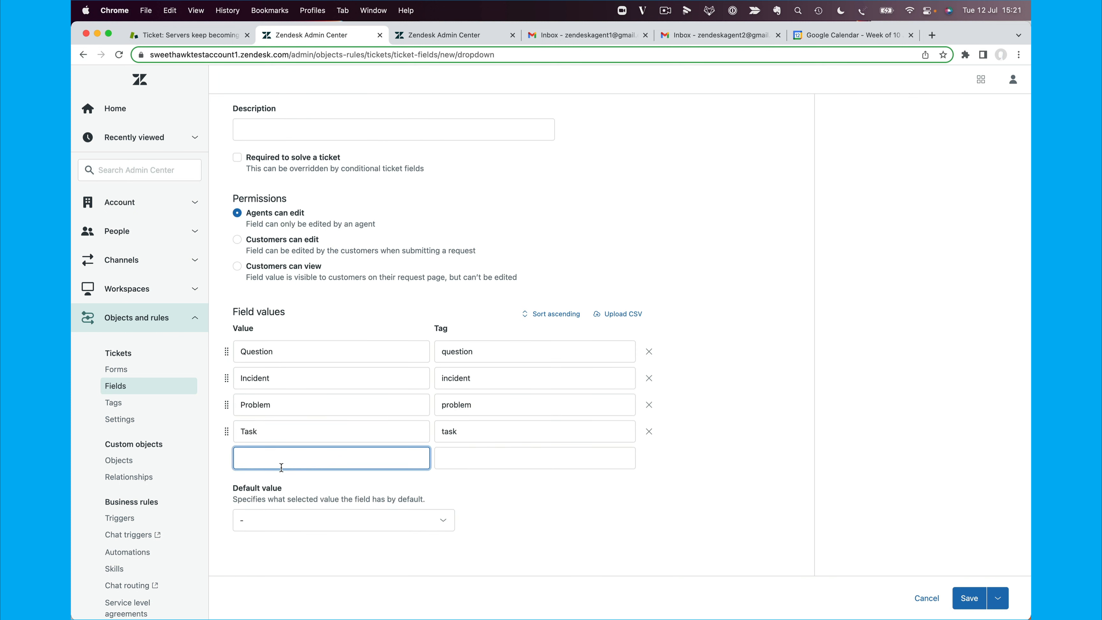
text(Change)
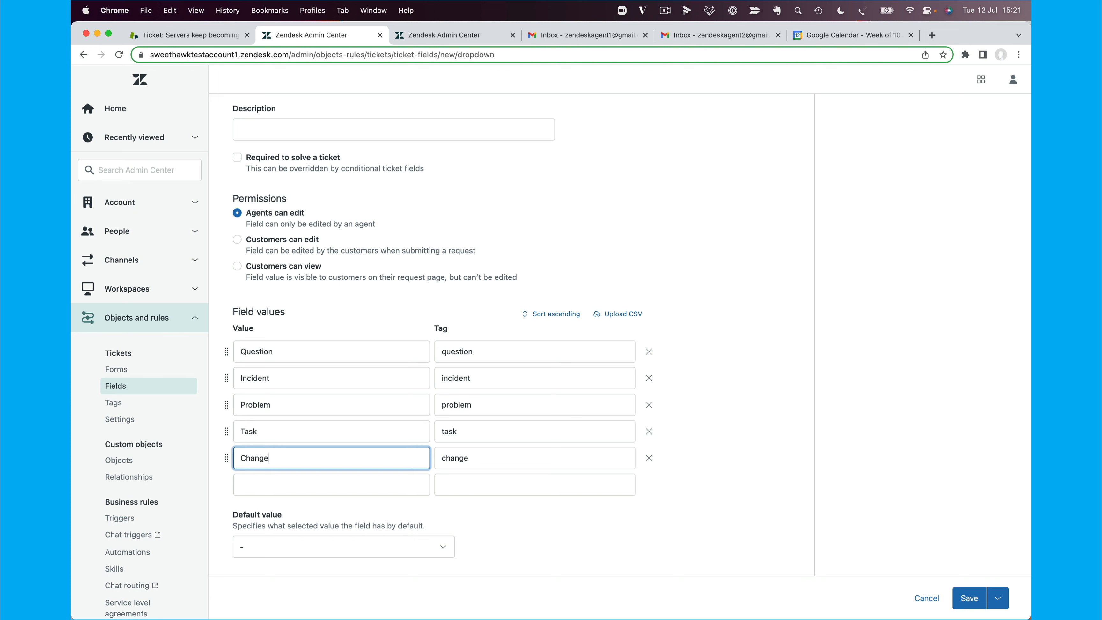
click(293, 494)
text(Project)
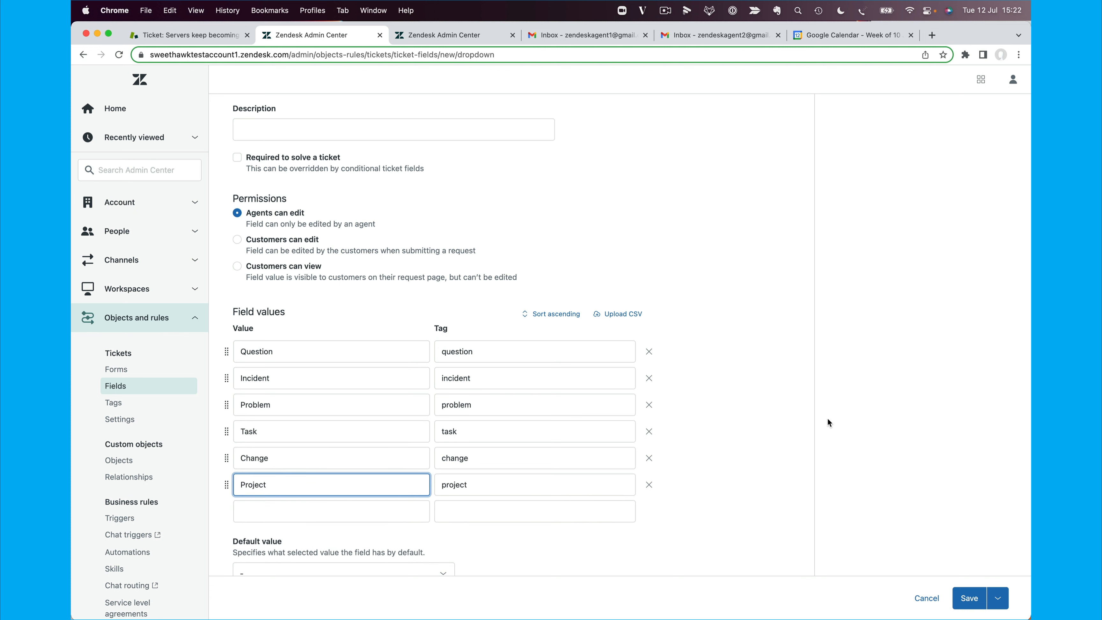
click(966, 600)
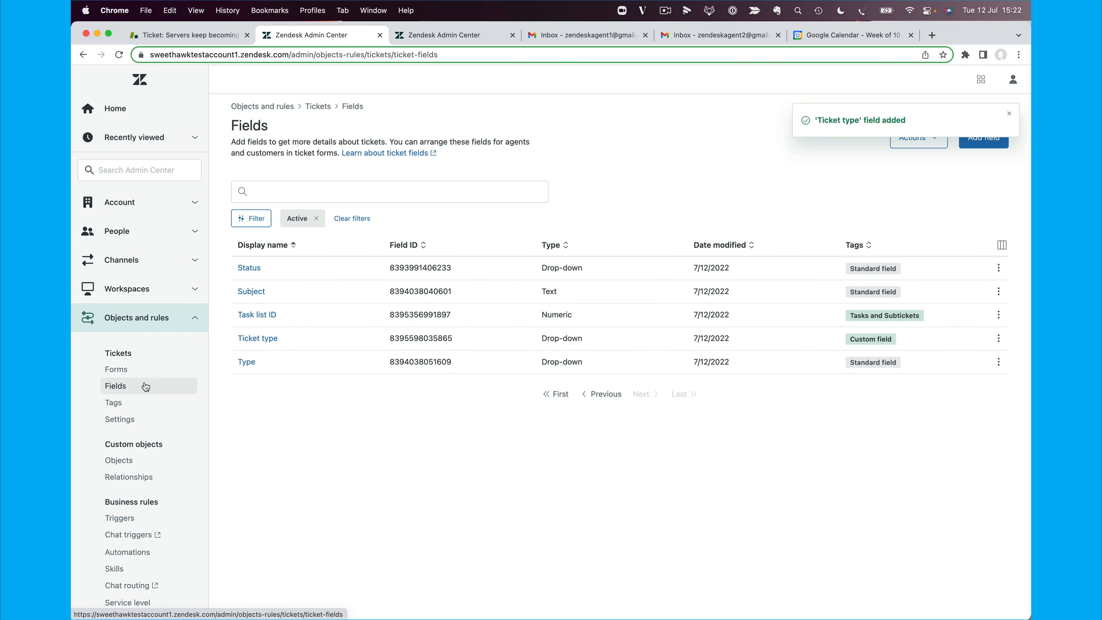
Move the Ticket type field directly above the Type field in the Default Ticket Form and save the form.
click(128, 369)
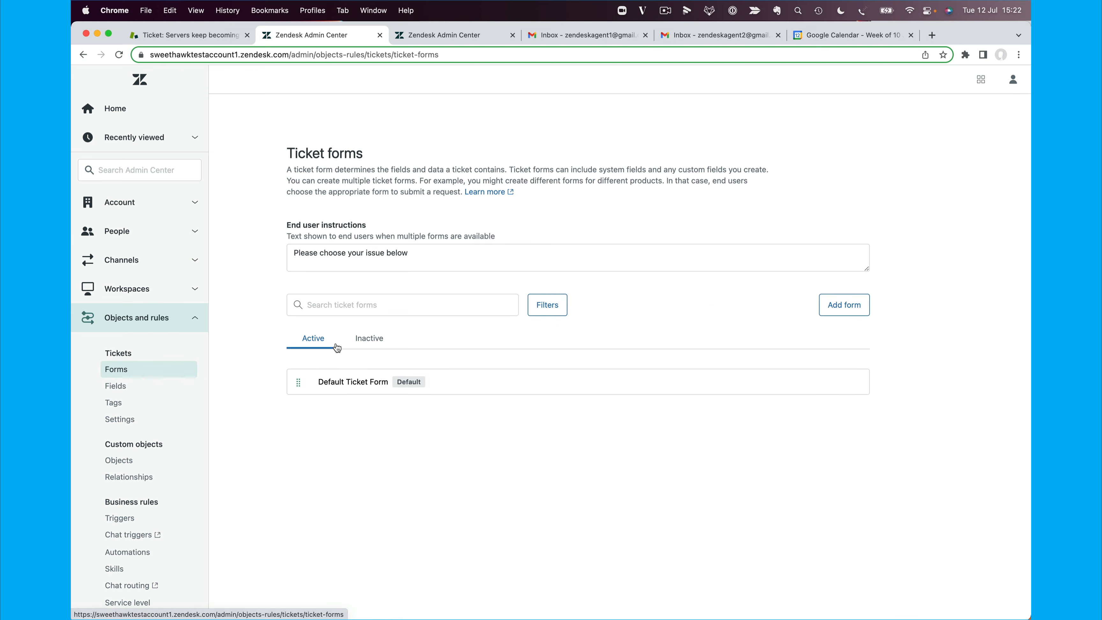
click(357, 386)
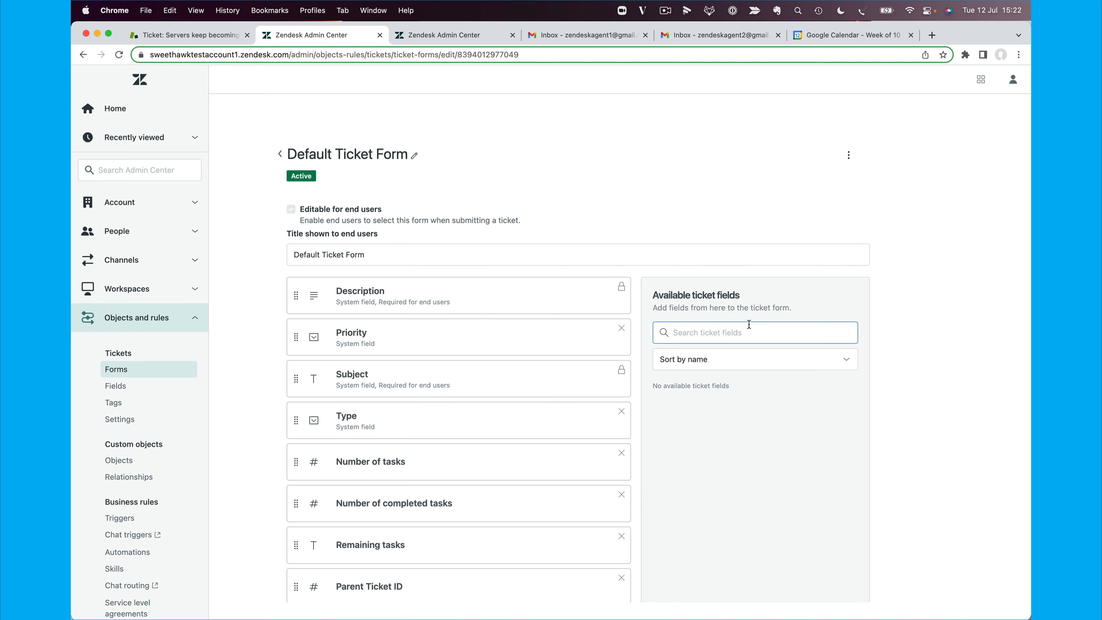
scroll(455, 449, down, 1)
scroll(456, 449, down, 10)
scroll(456, 449, up, 10)
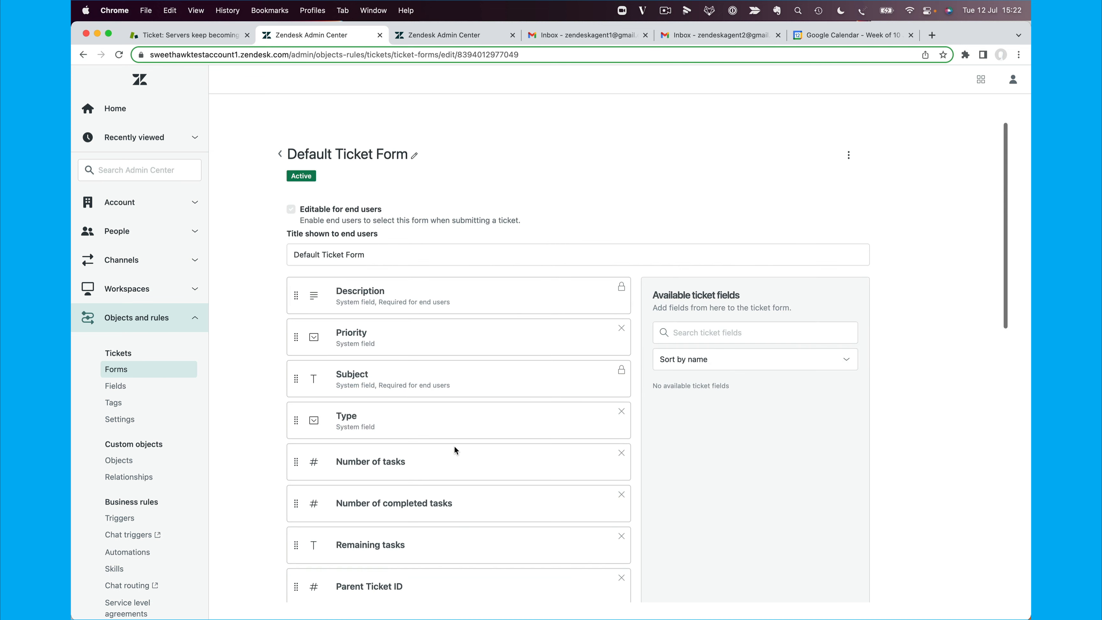
scroll(456, 450, down, 10)
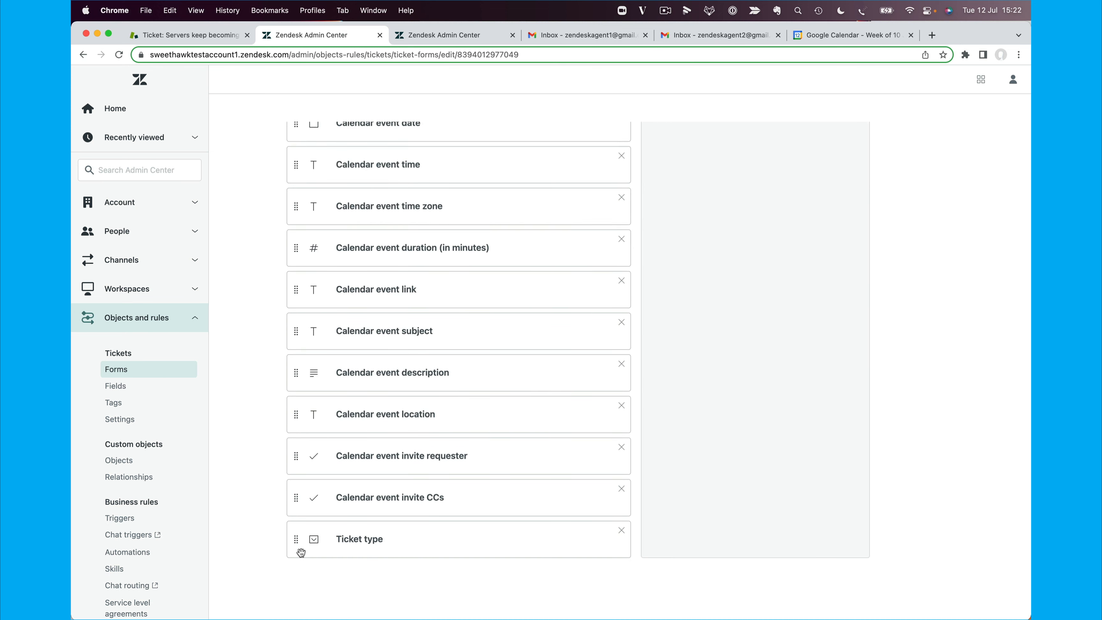
drag(295, 542, 292, 418)
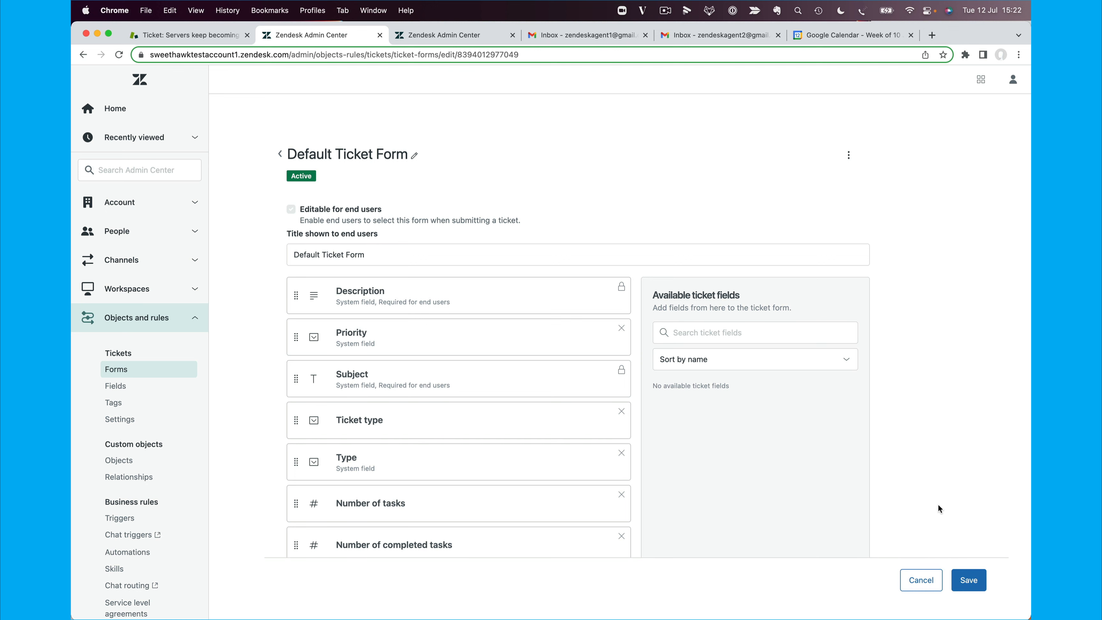
click(955, 575)
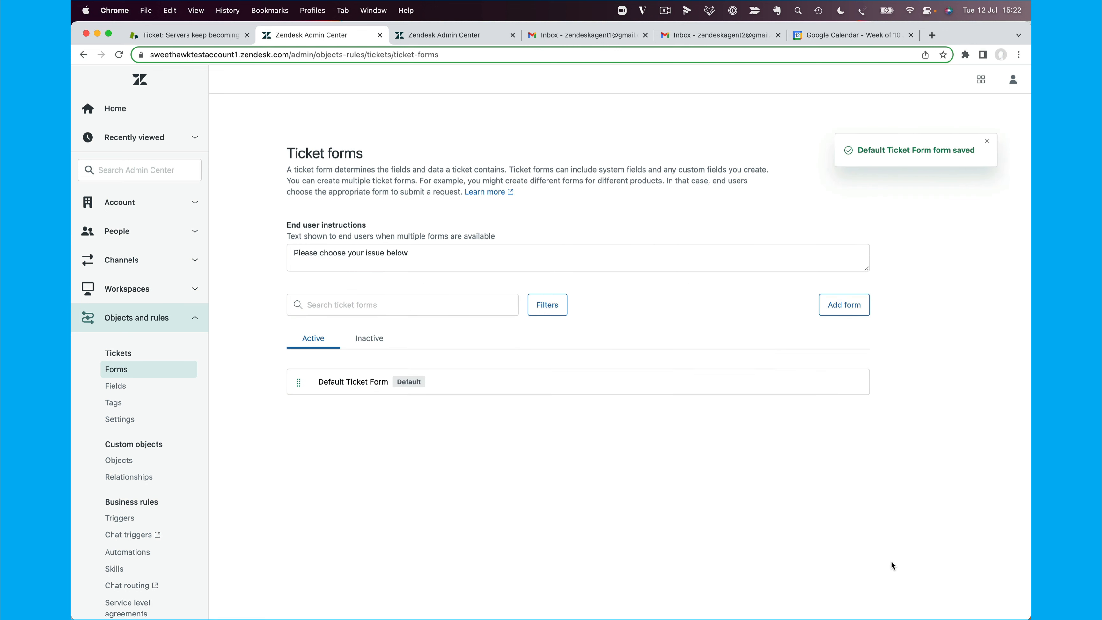
Open ticket #2 and set its Ticket type to Incident and then to Problem, reviewing the available options.
click(187, 33)
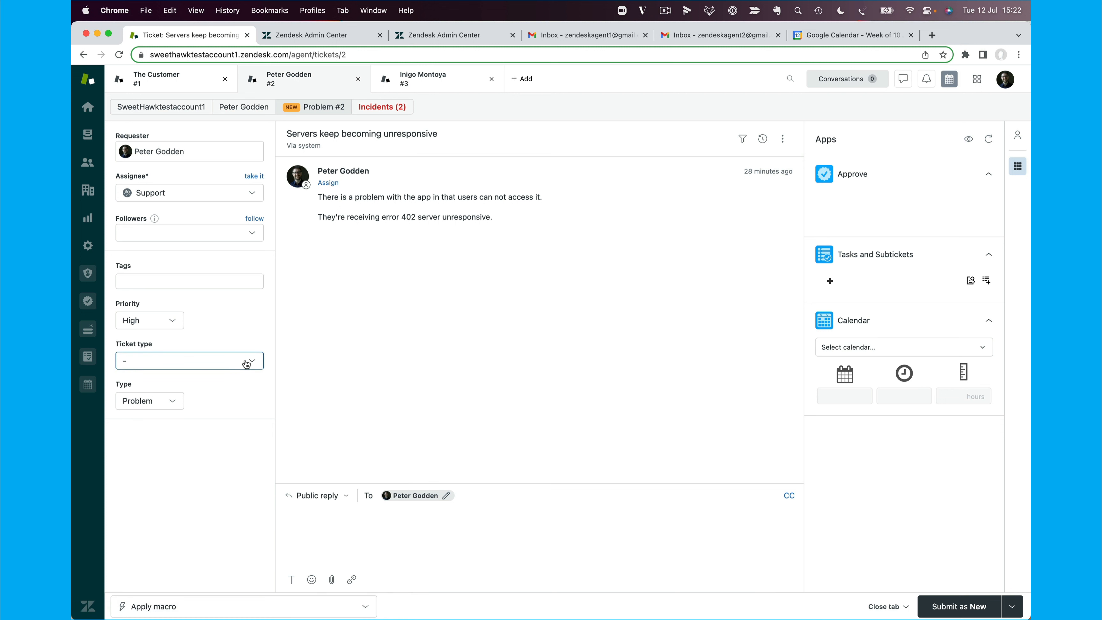
click(248, 365)
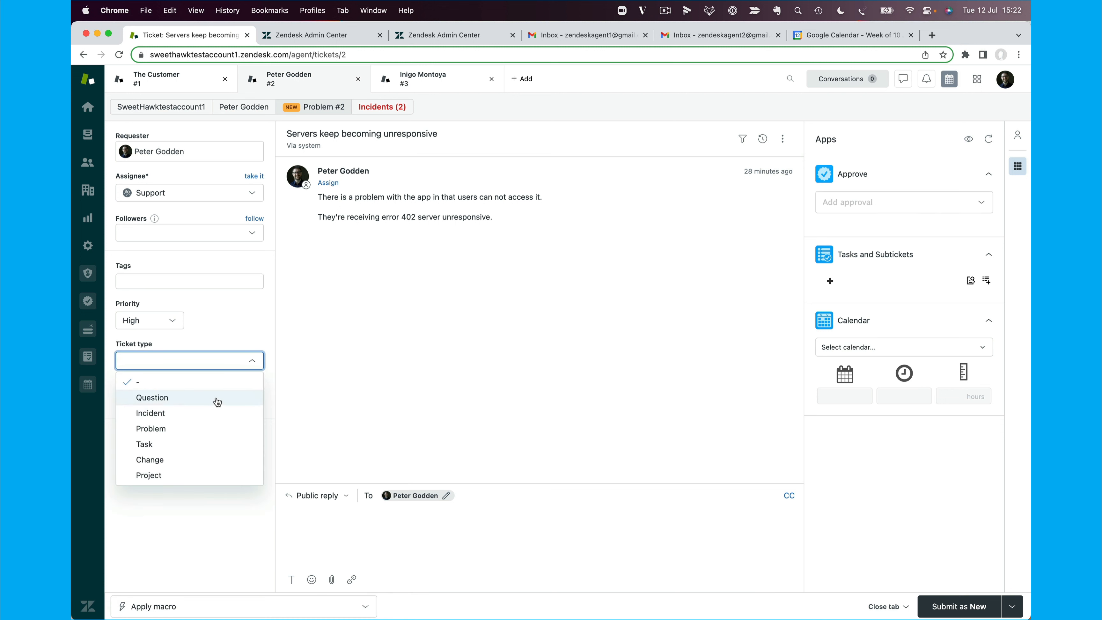
click(217, 414)
click(220, 369)
click(205, 429)
click(224, 359)
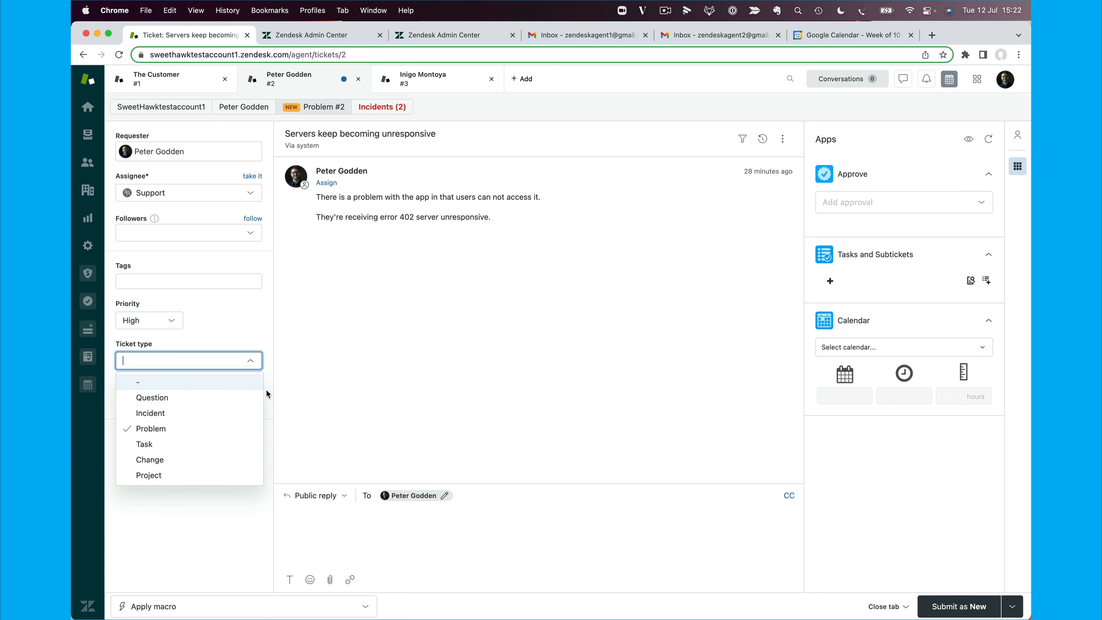
click(297, 390)
Switch the system Type of ticket #2 to Incident, look at the Linked problem field, and set Type back to Problem.
click(175, 400)
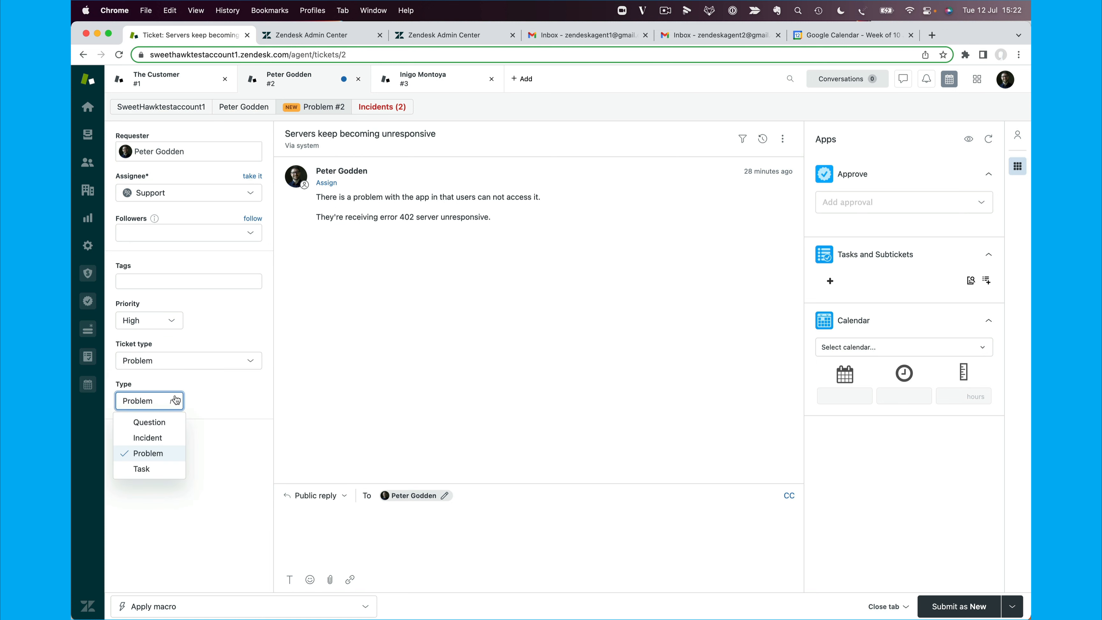
click(167, 438)
click(176, 441)
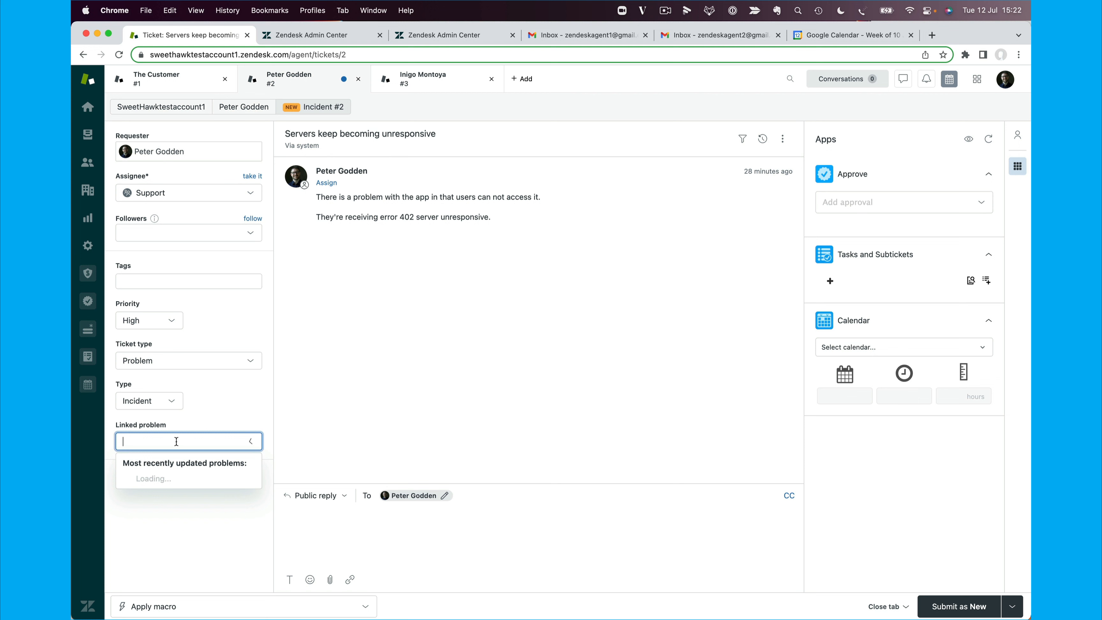
click(165, 406)
click(164, 408)
click(159, 453)
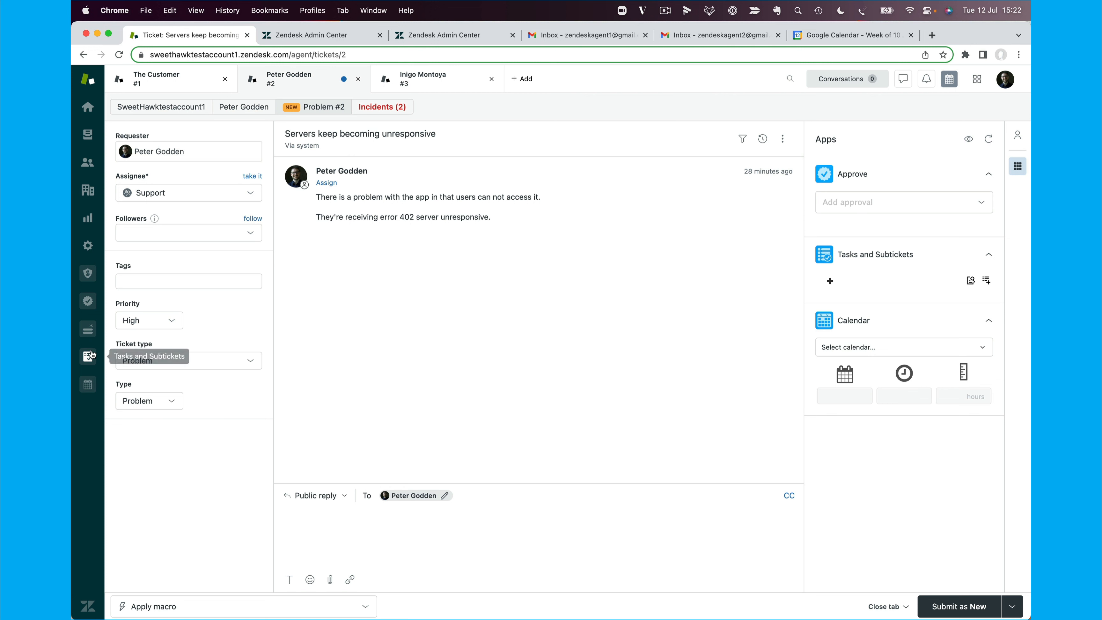
Activate field mappings for the system Type field in Field Conditions and choose Ticket type as the source field.
click(88, 329)
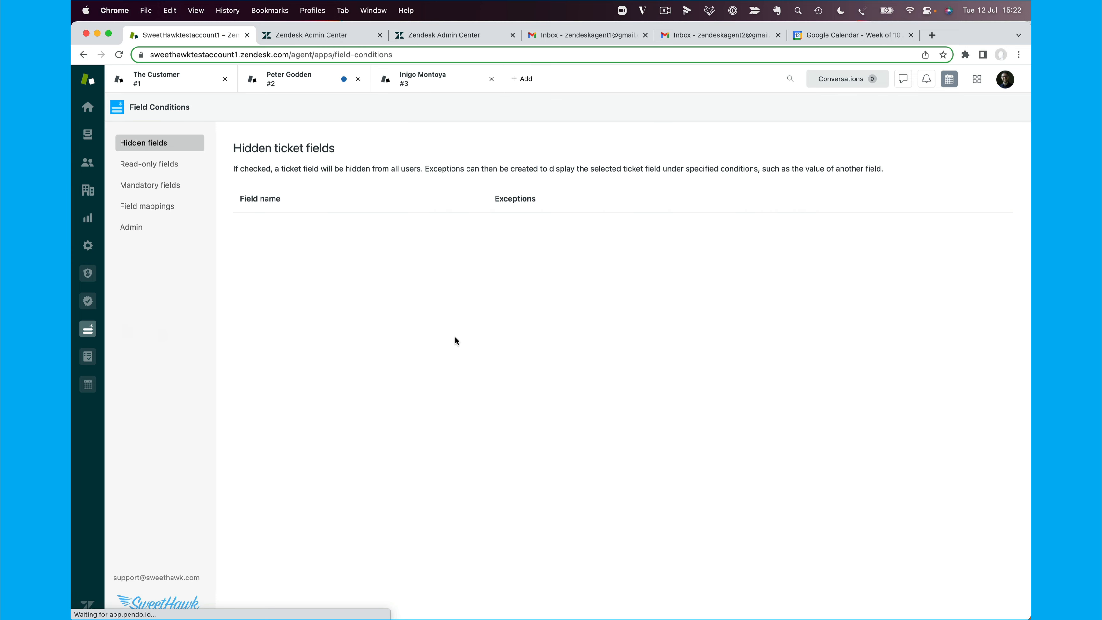
click(159, 208)
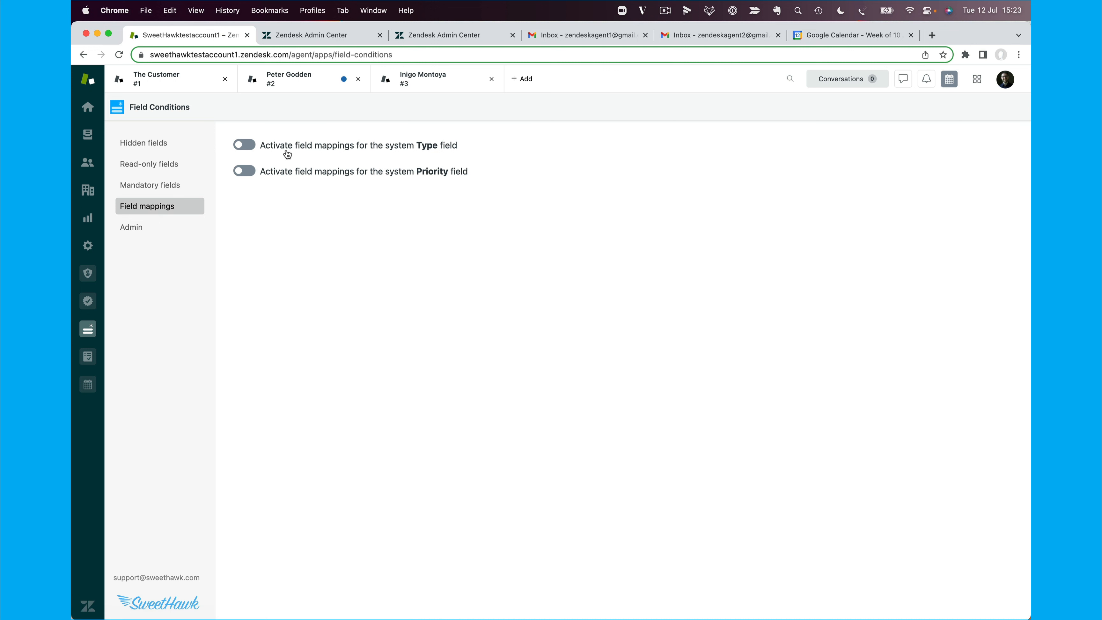
click(248, 147)
click(340, 174)
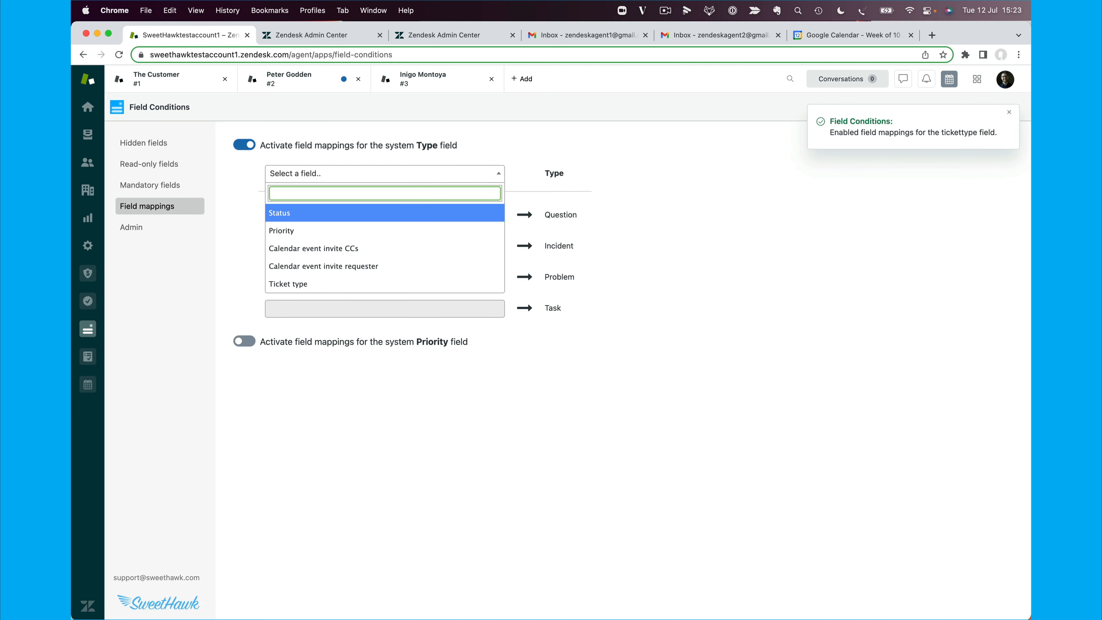
text(Ticket t)
click(339, 214)
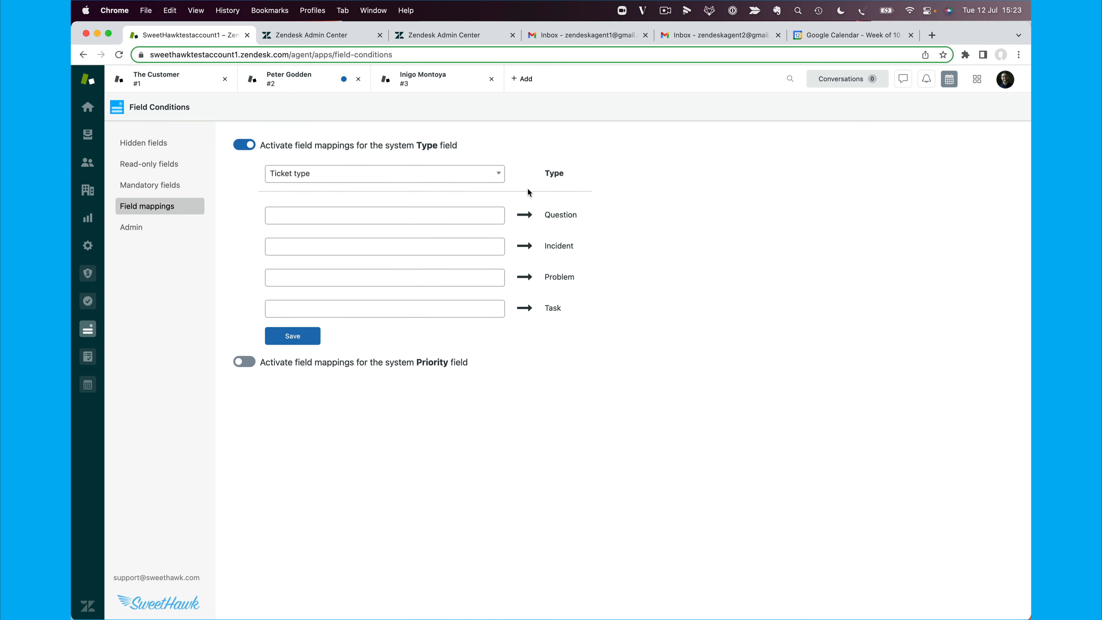
Map the Ticket type values Question, Incident, Problem and Task to the system types of the same name.
click(343, 216)
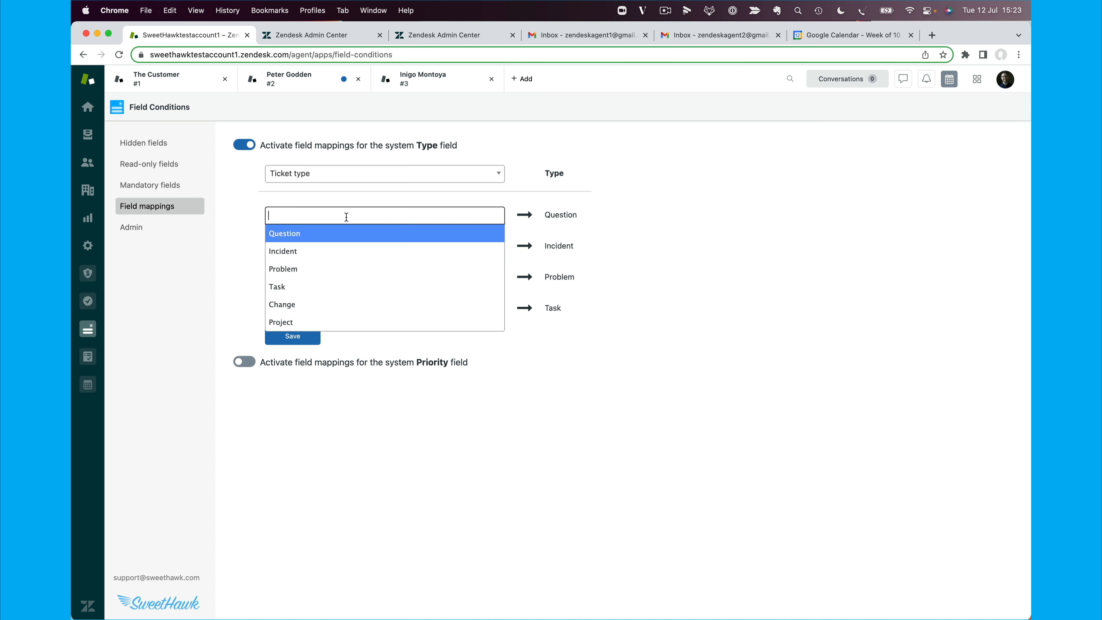
click(343, 231)
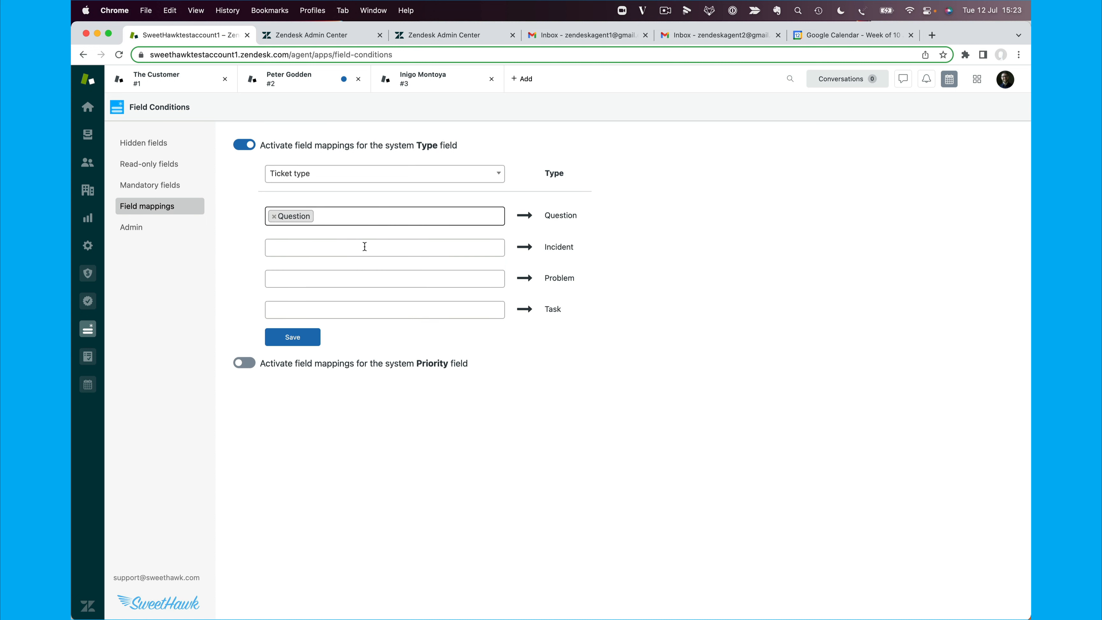
click(365, 246)
click(355, 283)
click(355, 279)
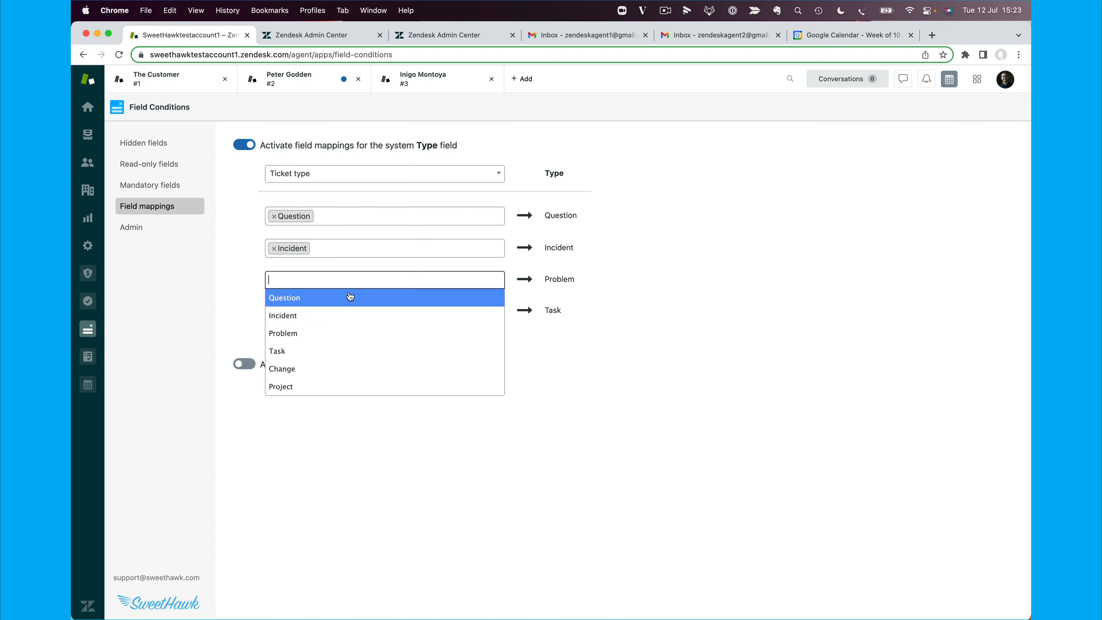
click(339, 333)
click(351, 312)
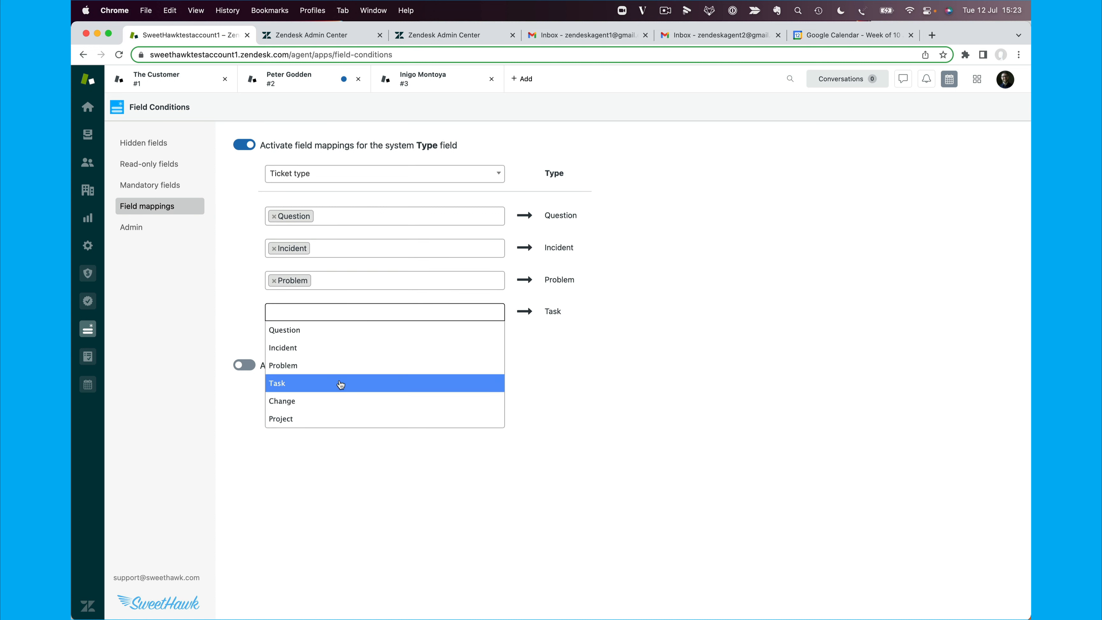
click(341, 384)
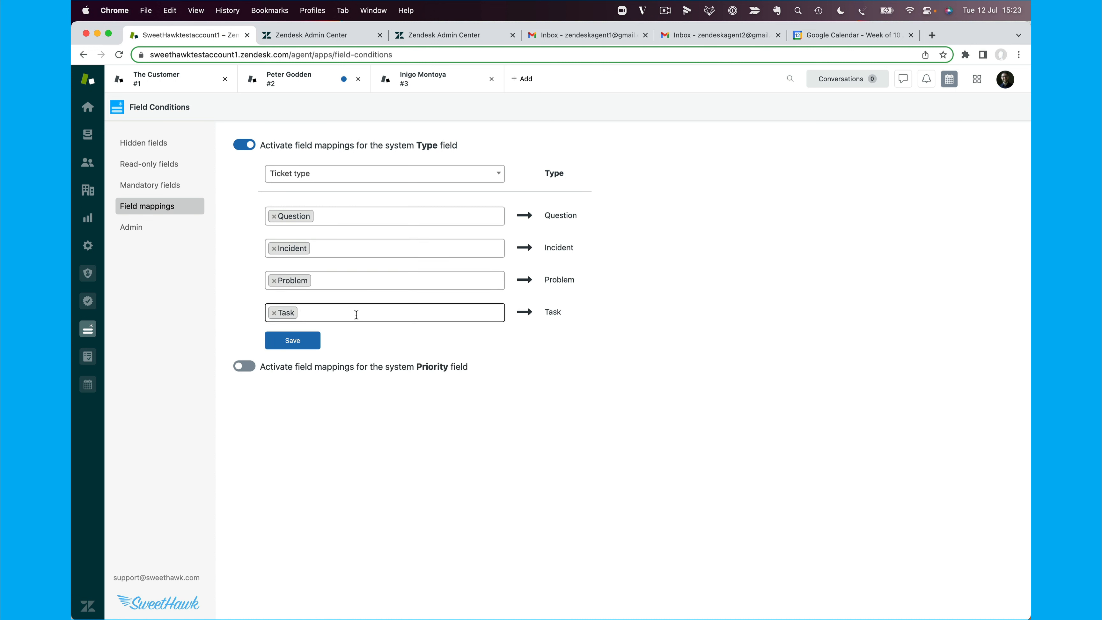
Additionally map Change to the Question type and Project to the Task type, and save the field mappings.
click(391, 218)
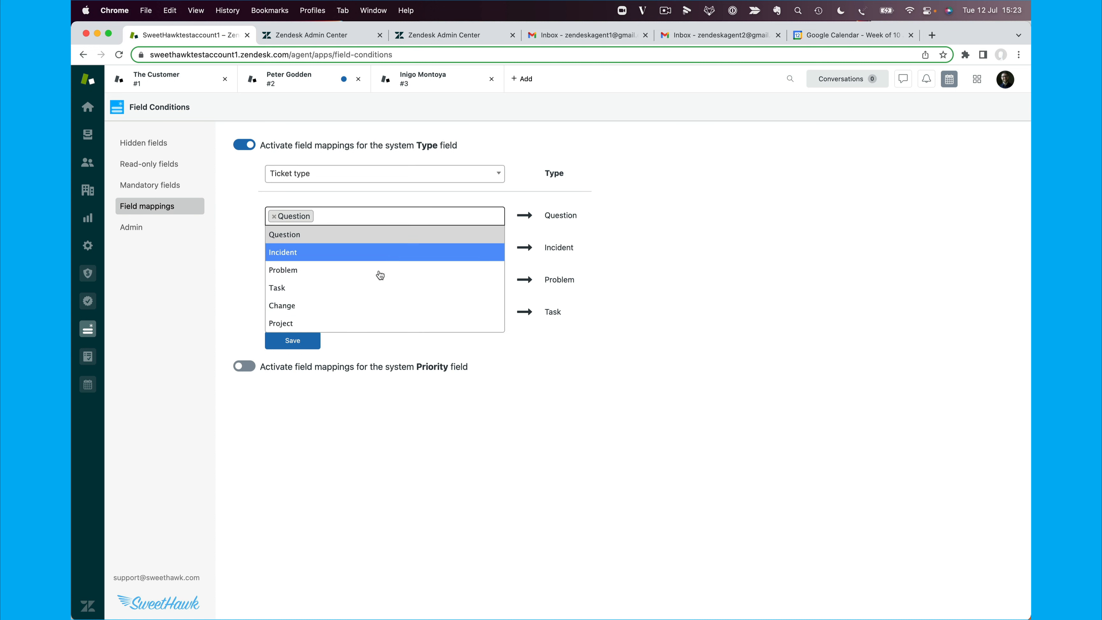
click(375, 306)
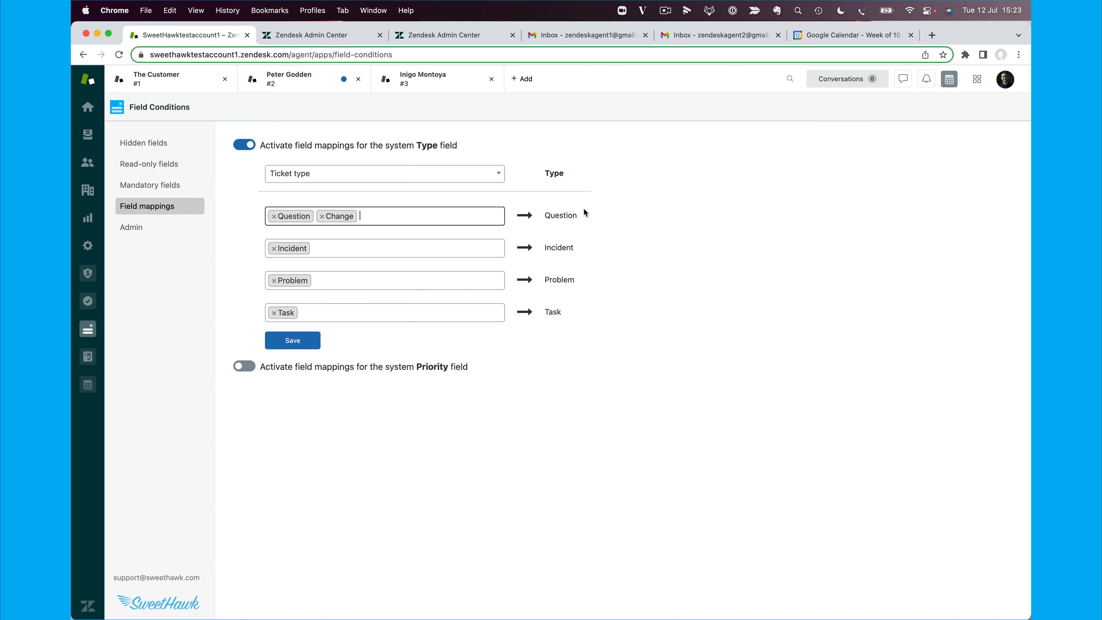
click(423, 212)
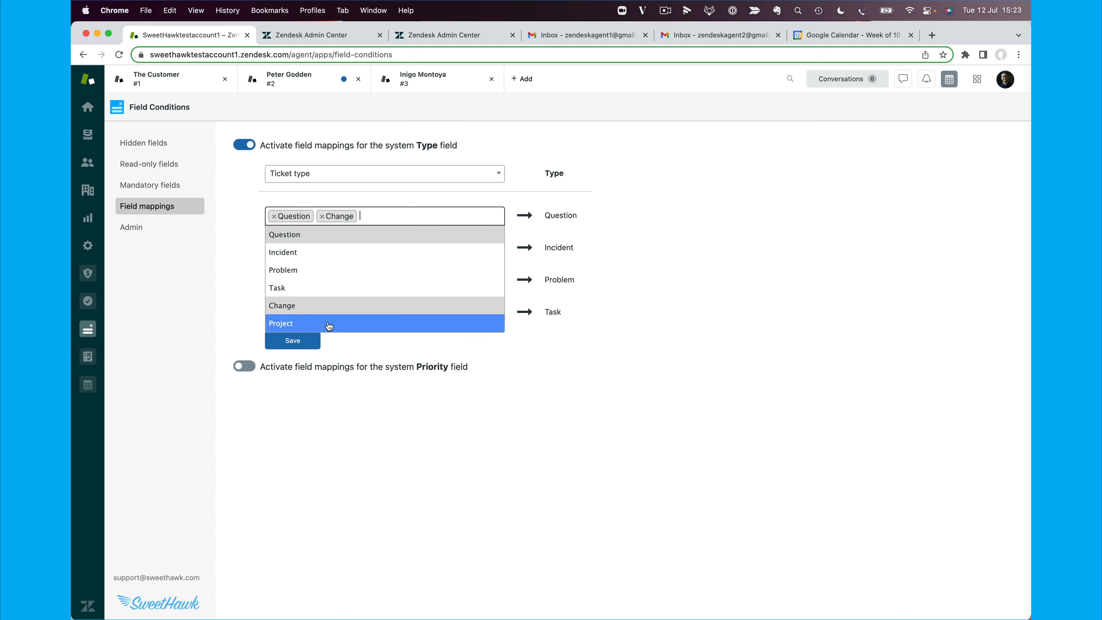
click(574, 314)
click(354, 317)
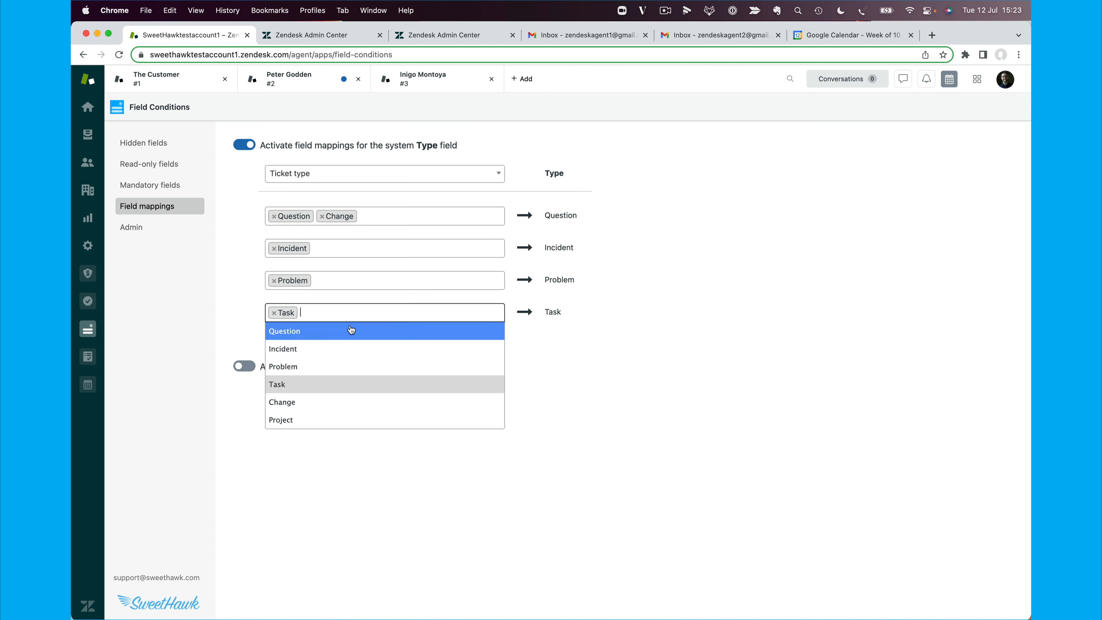
click(333, 418)
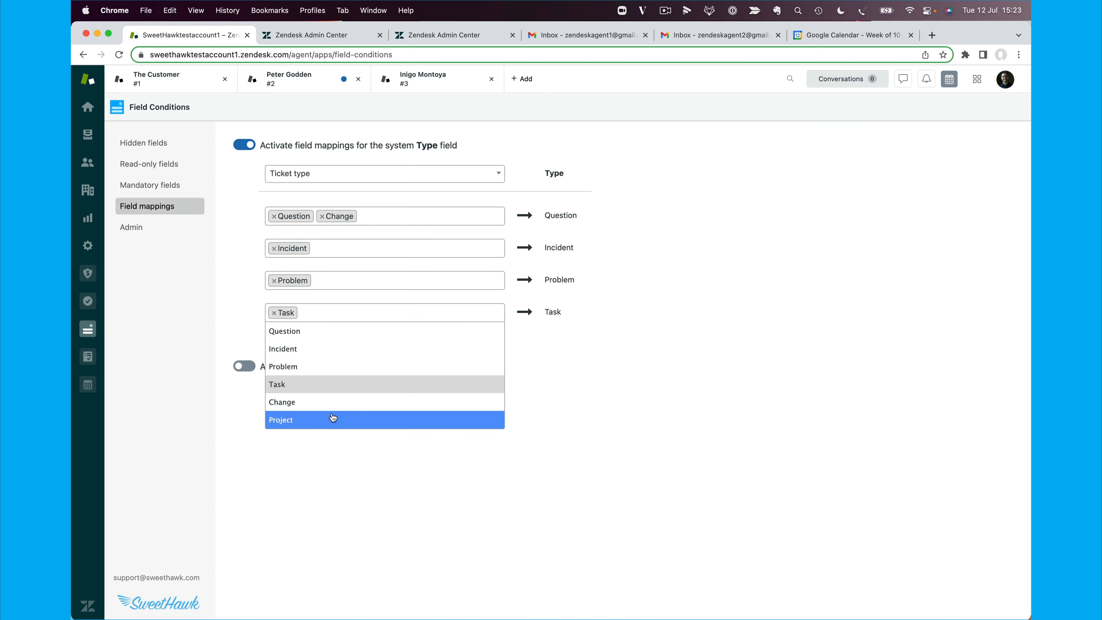
click(333, 418)
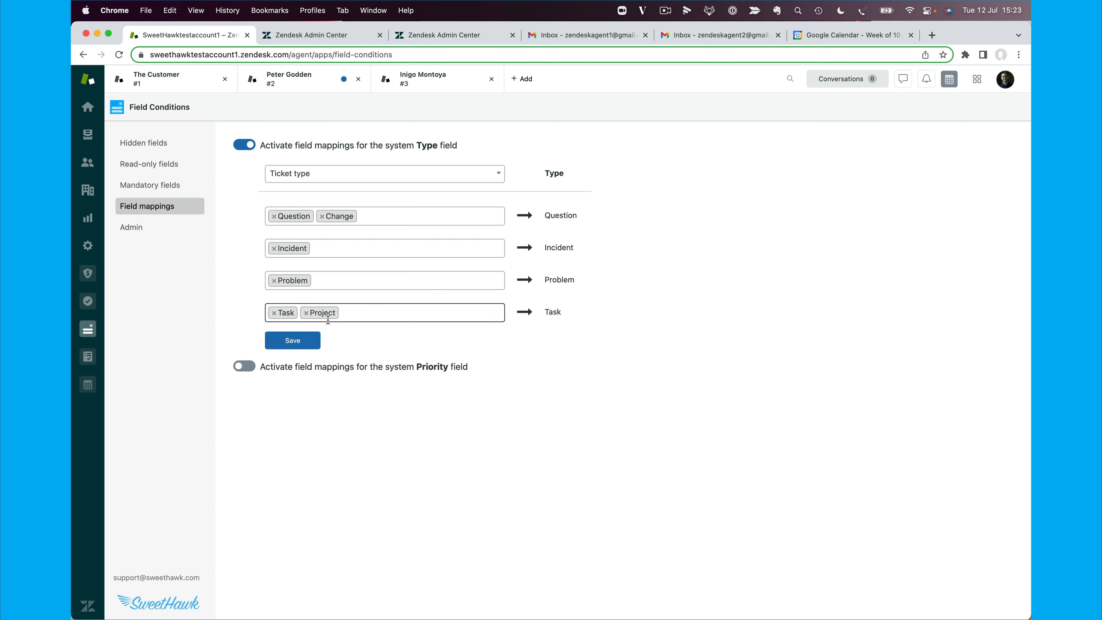
click(291, 340)
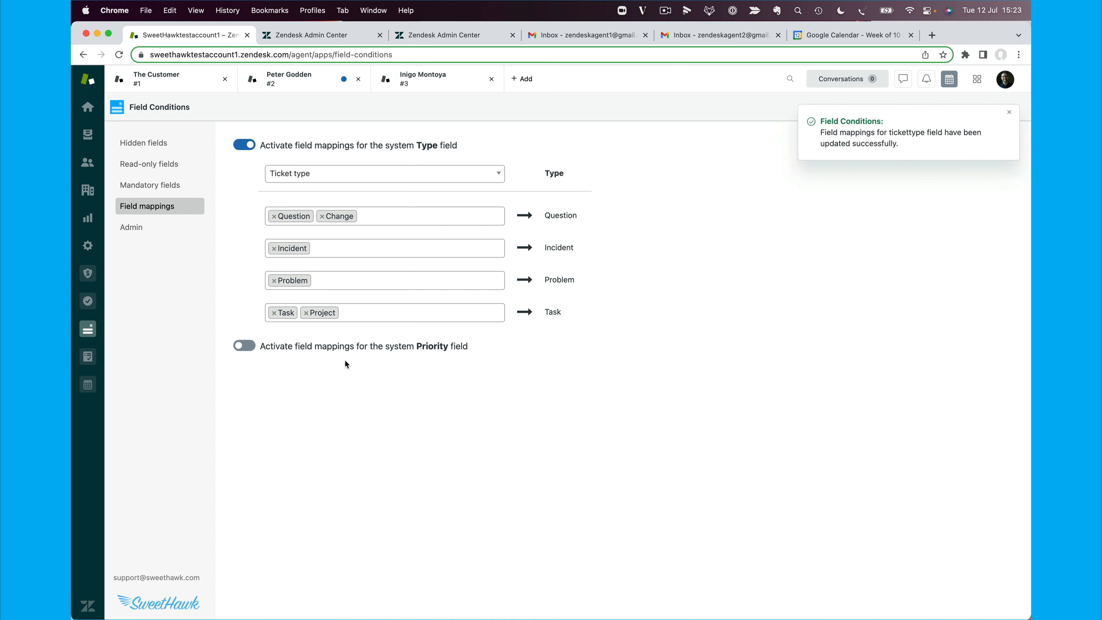
Test the mapping on ticket #1 by setting Ticket type to Question, Incident, Problem and finally Task.
click(186, 80)
click(1010, 112)
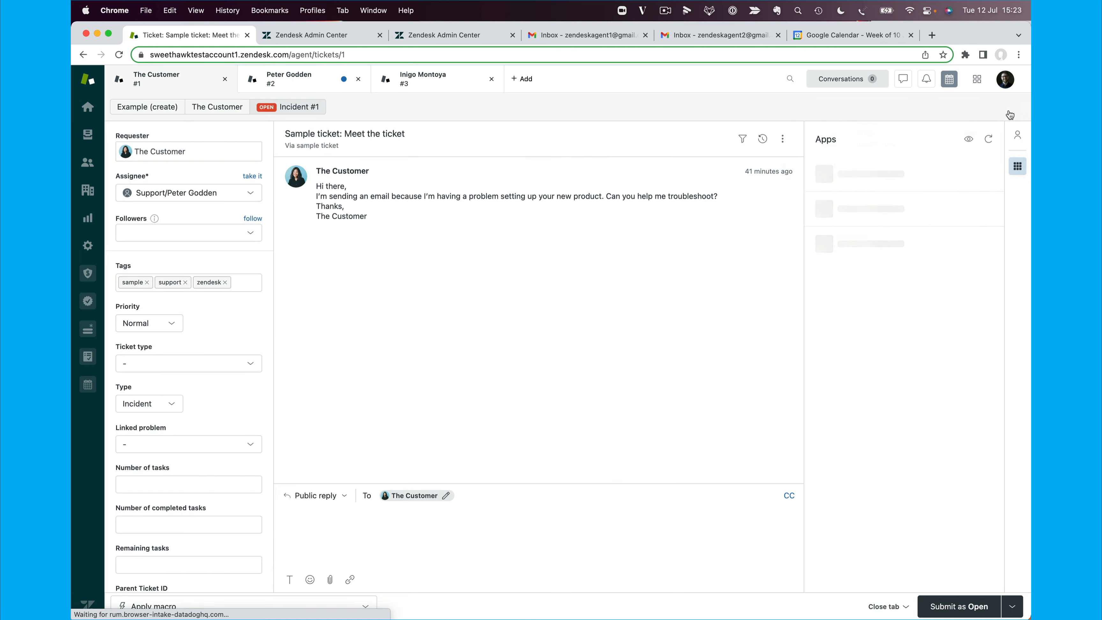
click(250, 367)
click(224, 399)
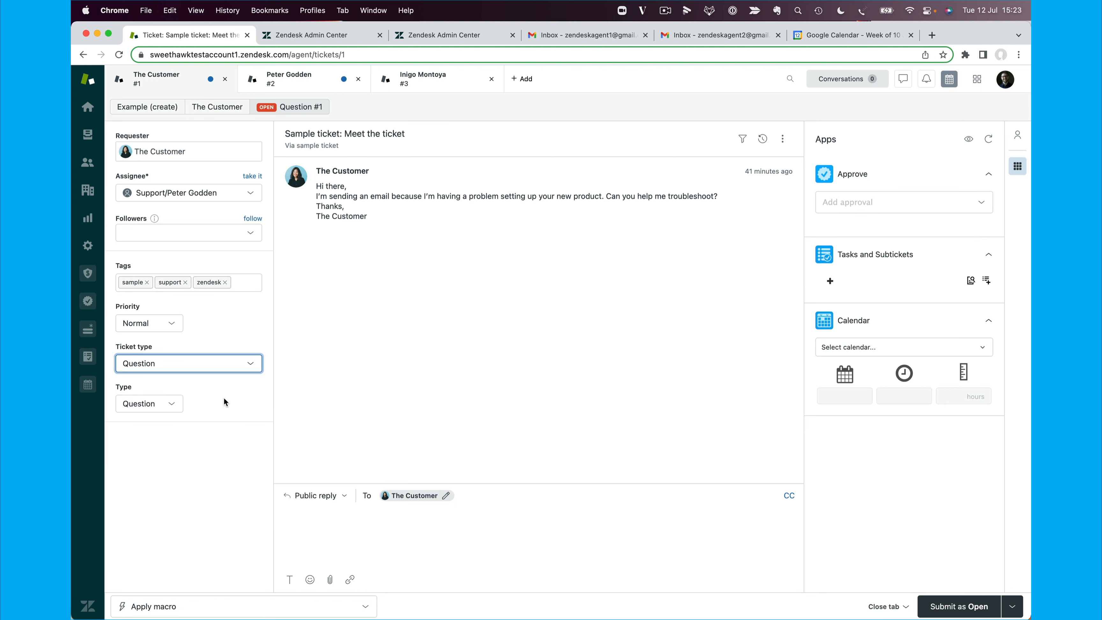
click(234, 364)
click(210, 417)
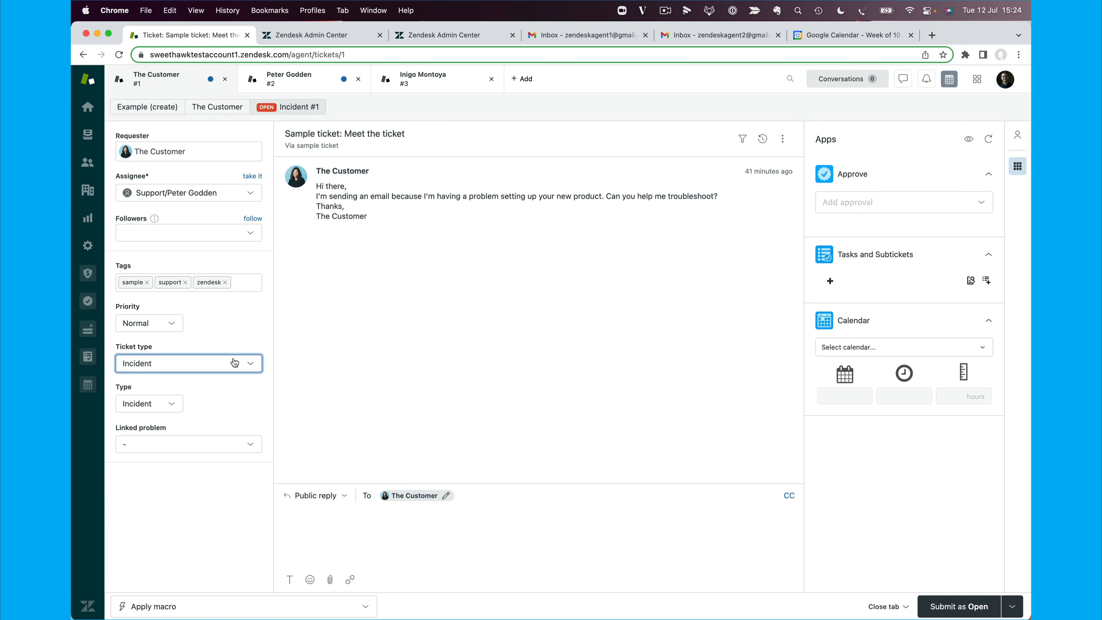
click(234, 363)
click(212, 431)
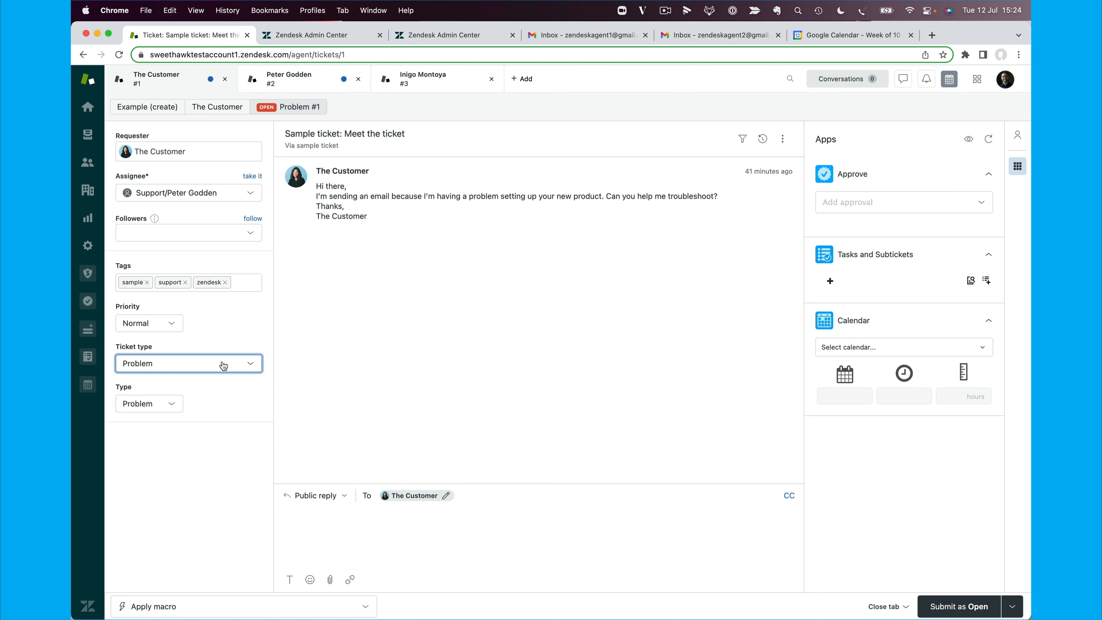
click(223, 366)
click(198, 446)
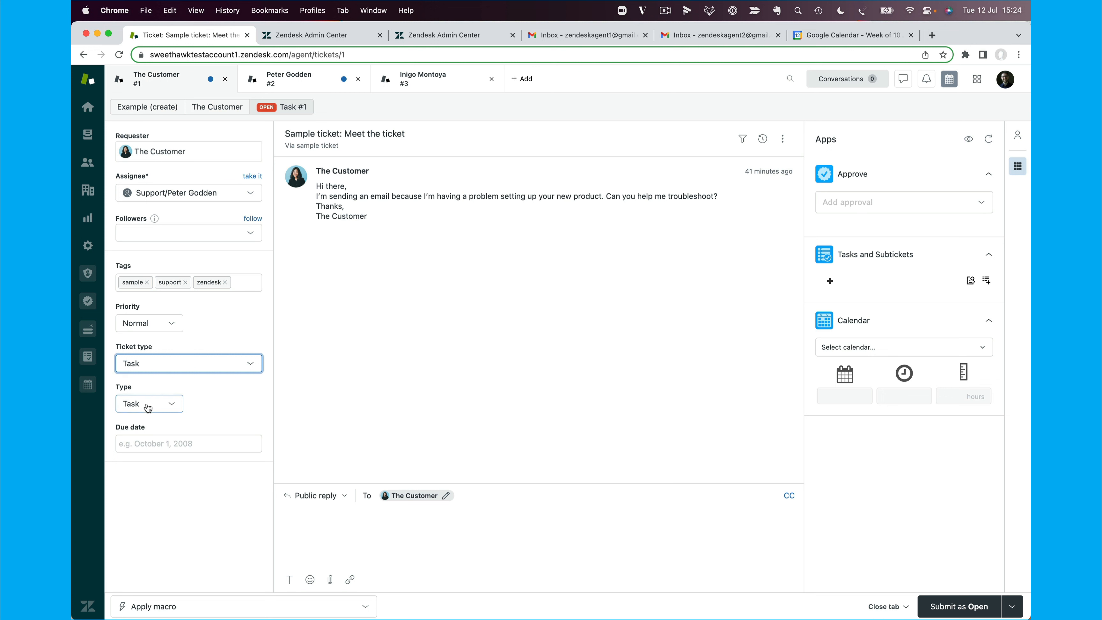
click(165, 367)
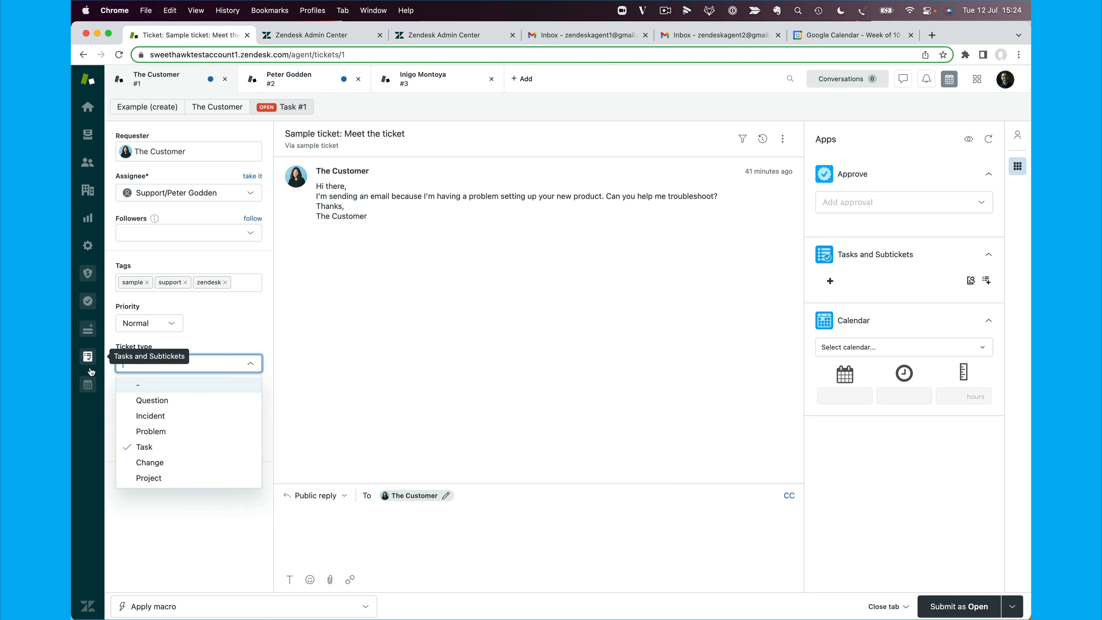
Hide the system Type ticket field from all users in the Field Conditions app.
click(90, 330)
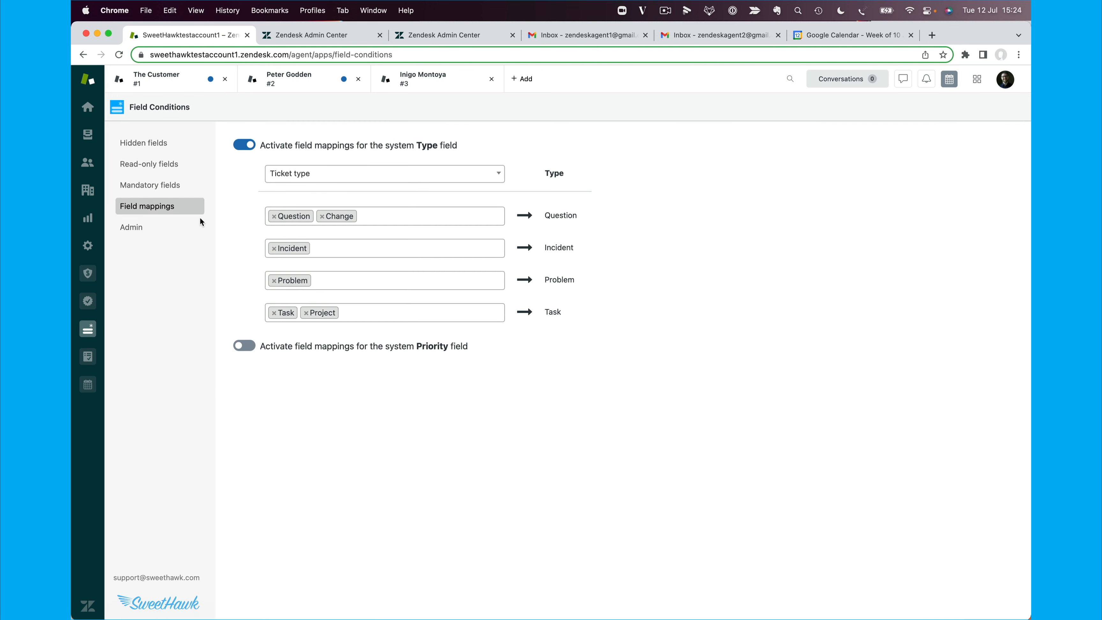
click(156, 147)
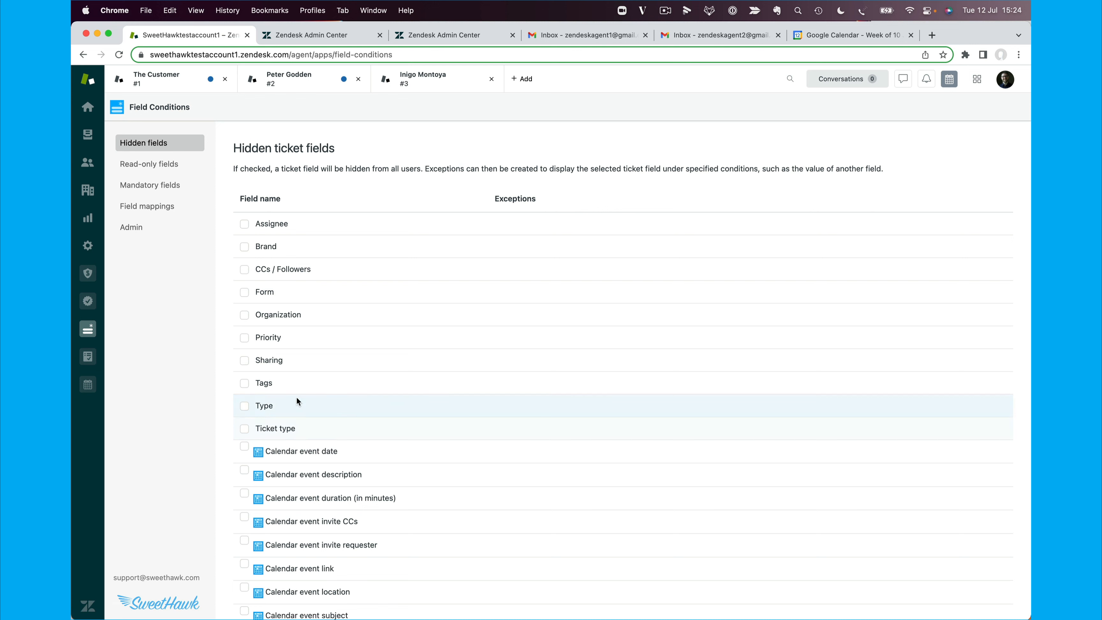
click(245, 406)
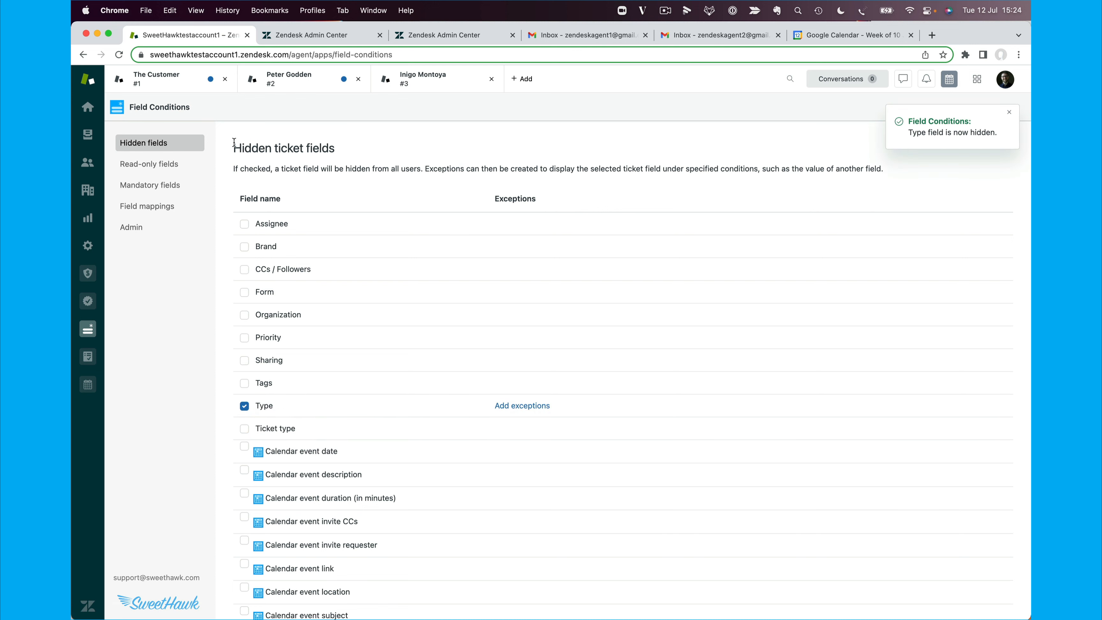
Refresh the apps on ticket #1 and test Ticket type with Question, Incident and finally Change.
click(151, 77)
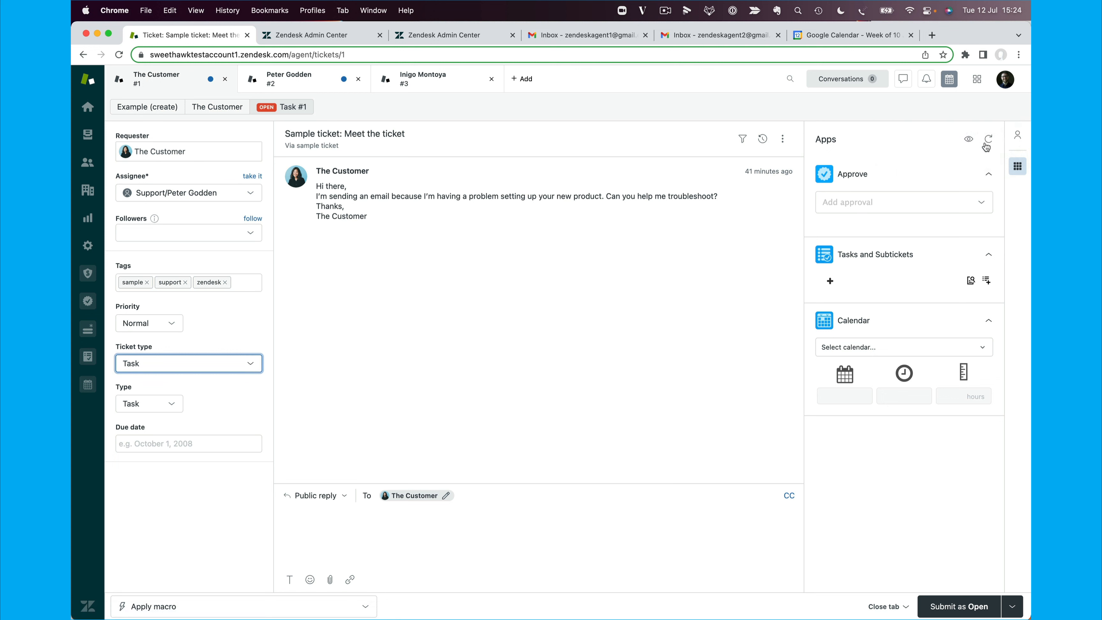
click(989, 139)
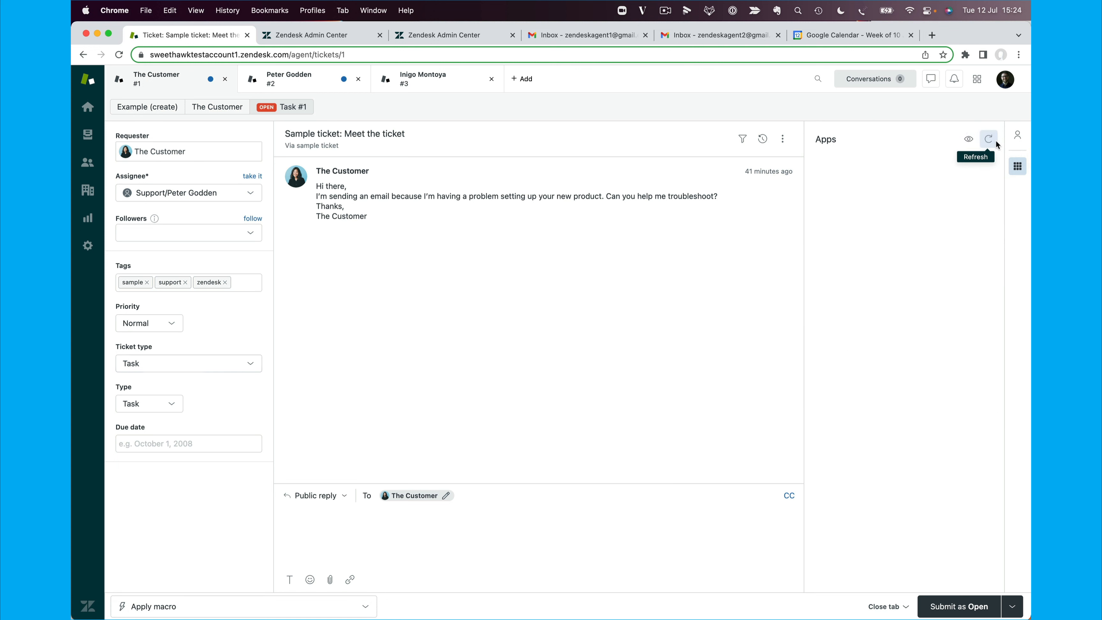
click(215, 364)
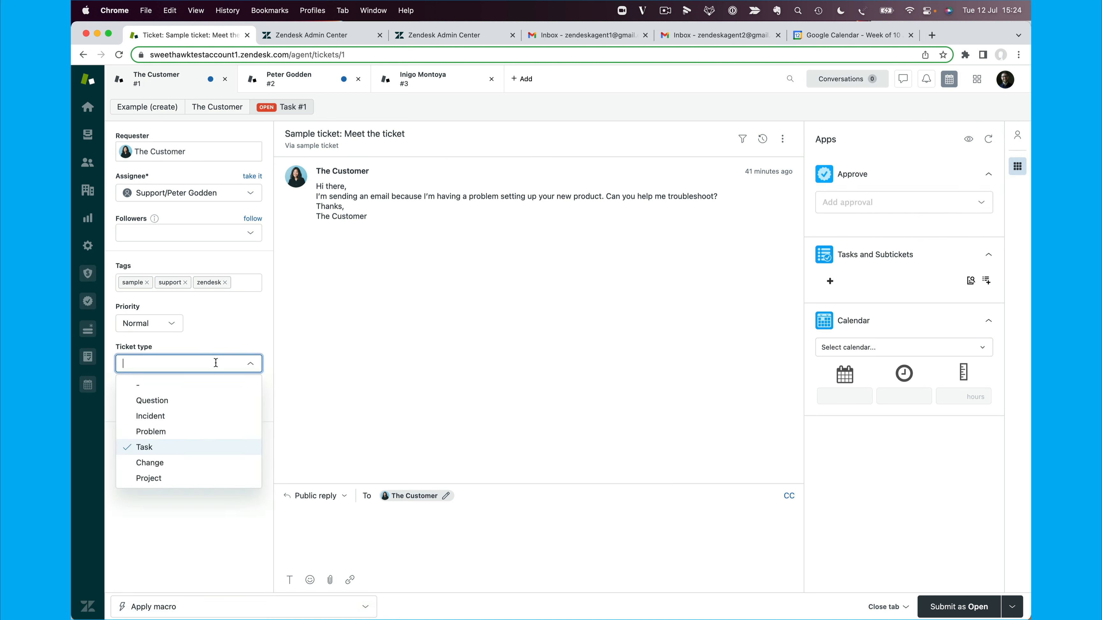
click(195, 400)
click(205, 365)
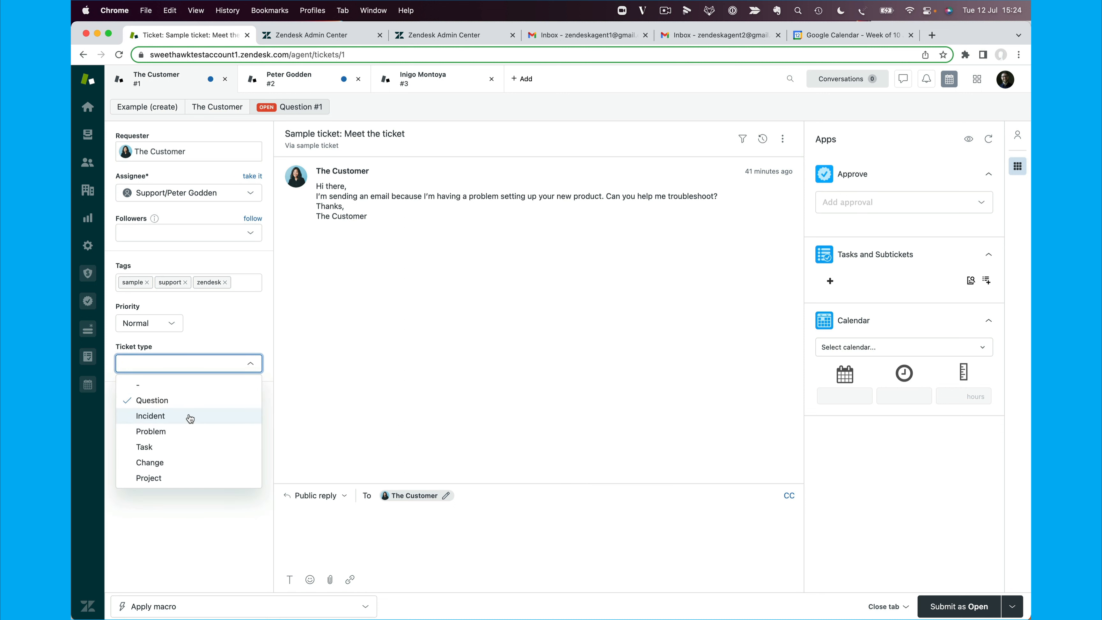
click(189, 416)
click(208, 365)
click(173, 521)
click(182, 367)
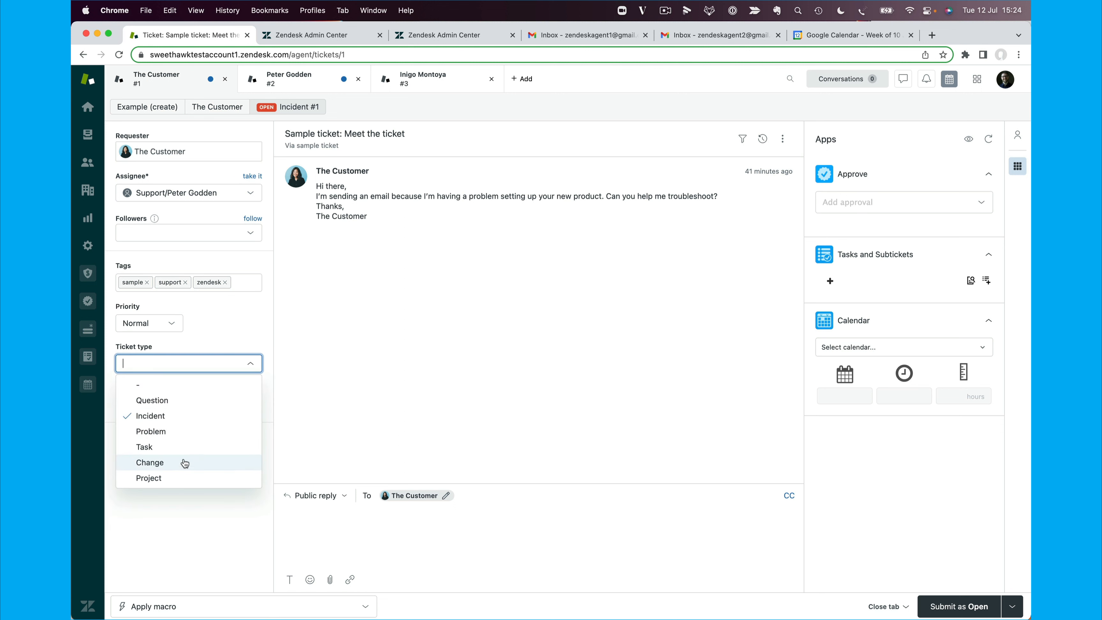
click(190, 463)
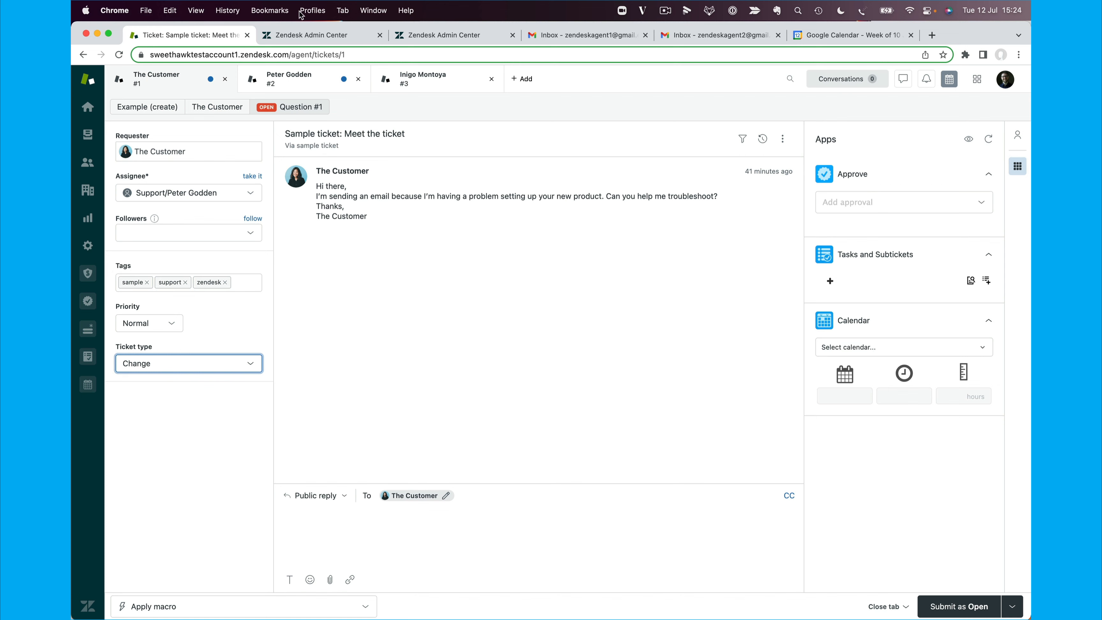
Start a new drop-down ticket field in Admin Center with the display name Change Type.
click(317, 36)
click(126, 387)
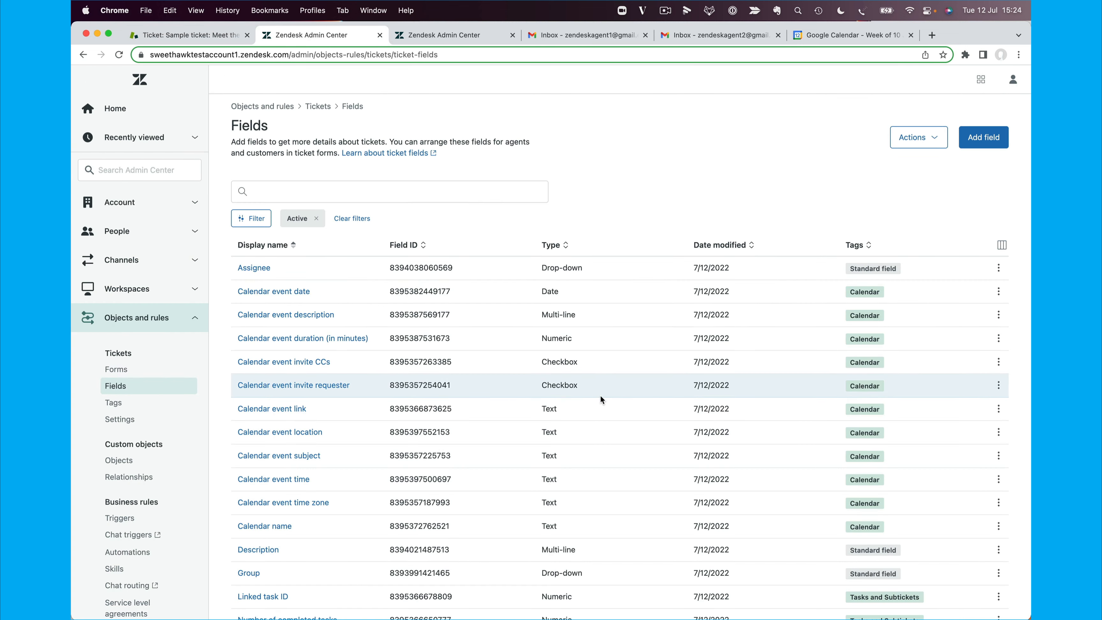
click(982, 137)
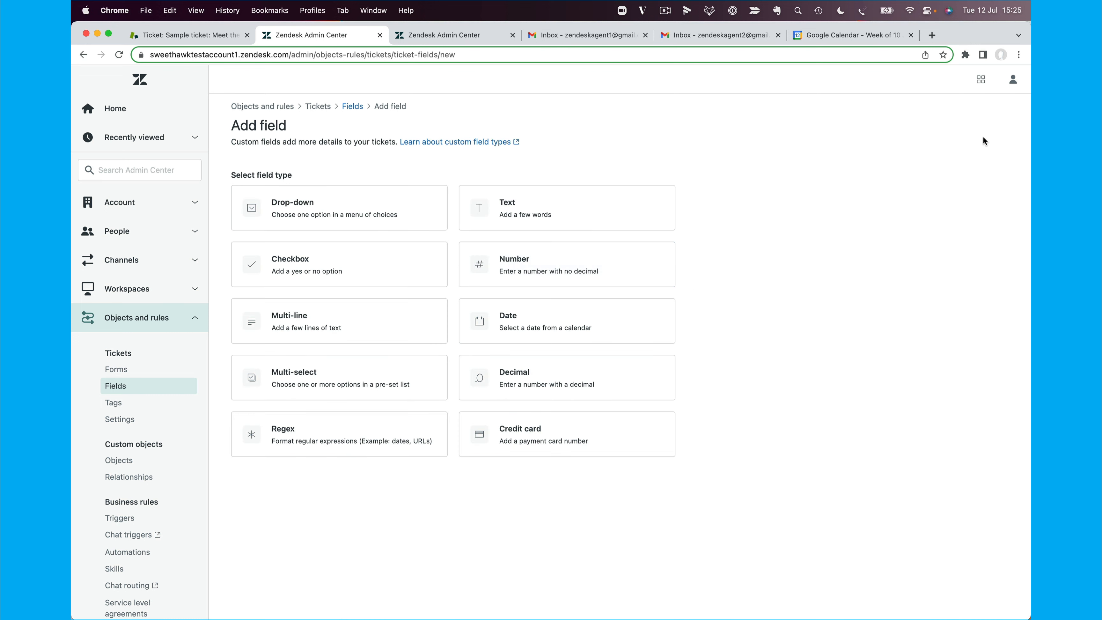
click(409, 212)
text(C)
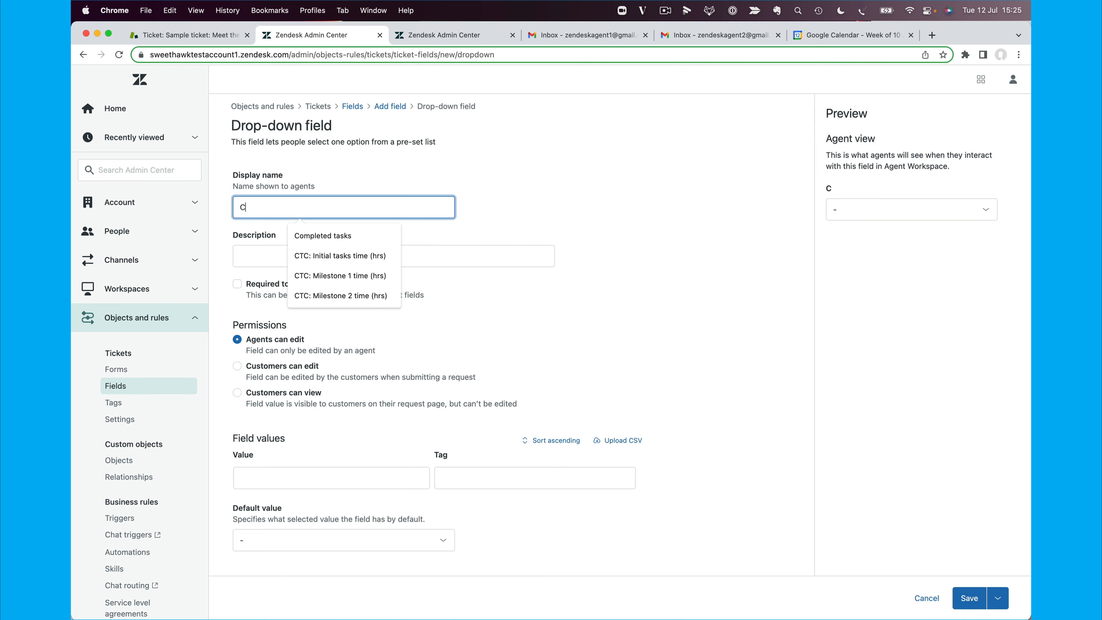
text(hange Type)
Add the field values Normal with the tag normal_change, Emergency and Standard.
click(331, 478)
text(Normal)
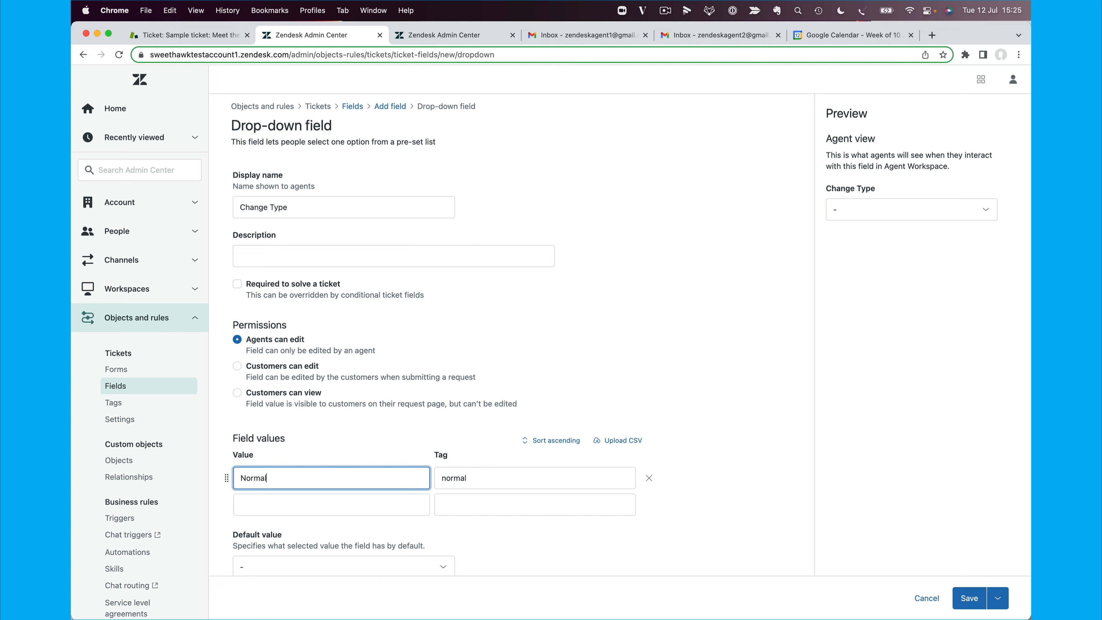
click(489, 468)
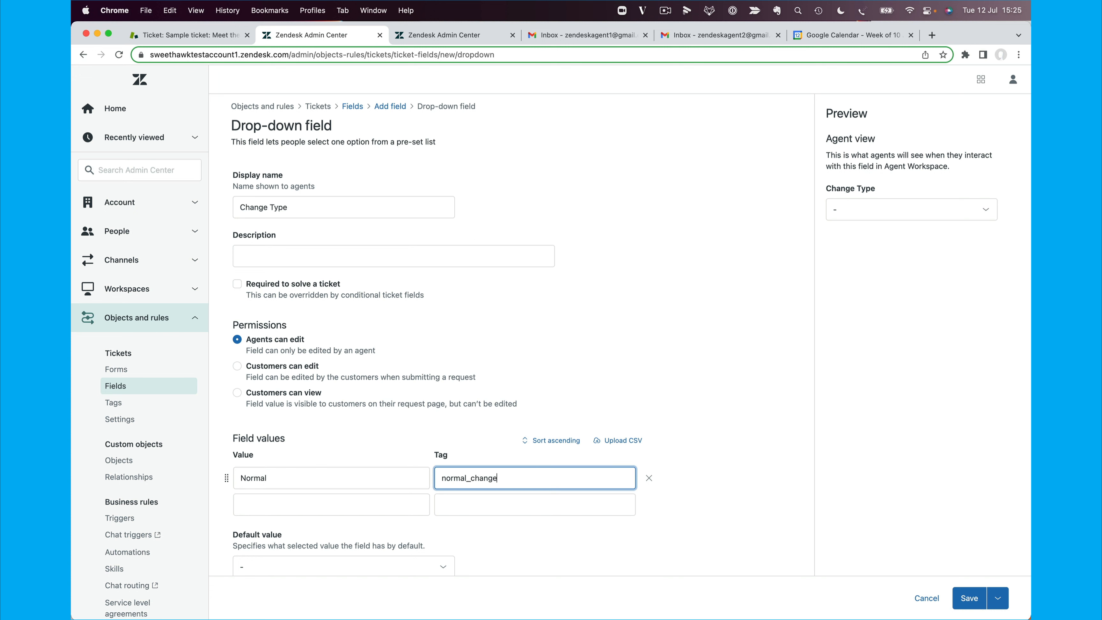
click(322, 509)
text(E)
key(BackSpace)
text(Emer)
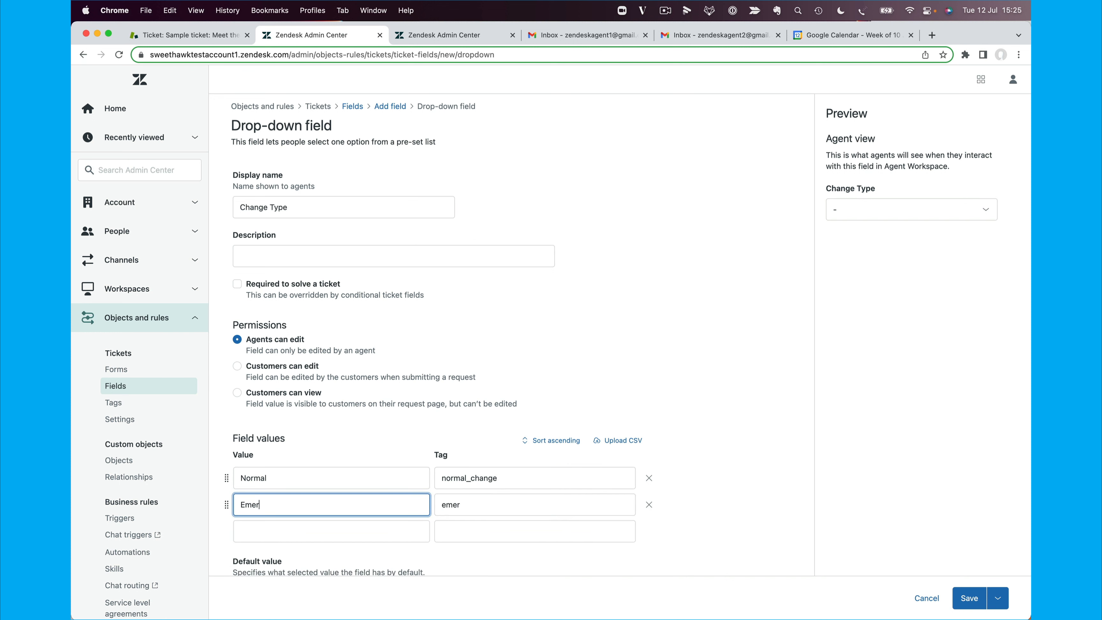
text(gency)
click(316, 525)
text(Standard)
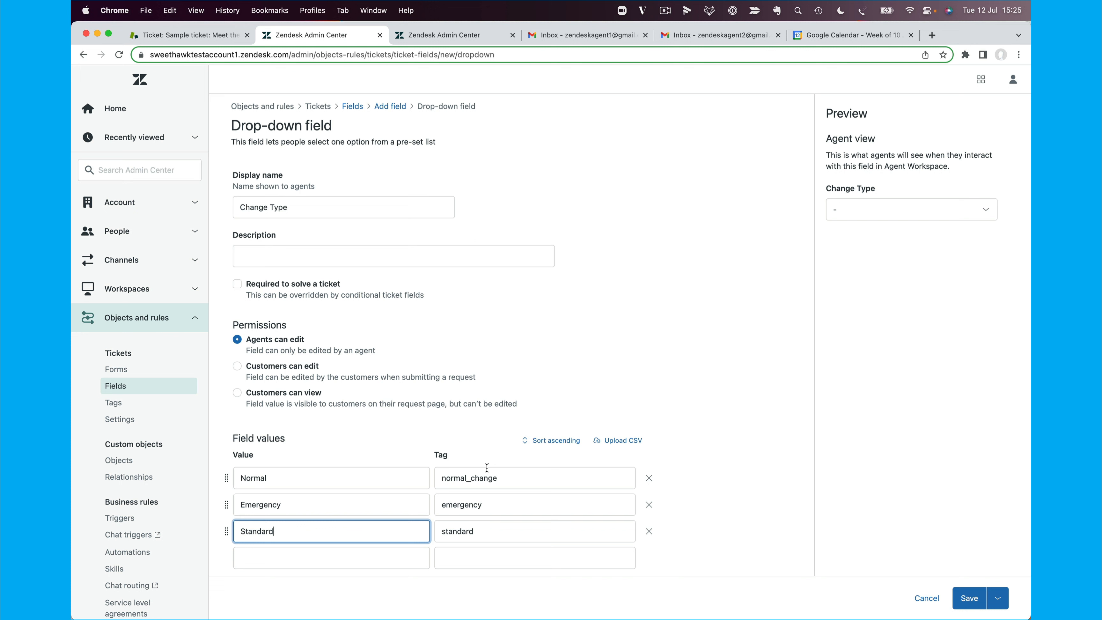
Change the Emergency and Standard tags to emergency_change and standard_change, and save the field.
drag(468, 477, 536, 477)
key(cmd+c)
click(512, 505)
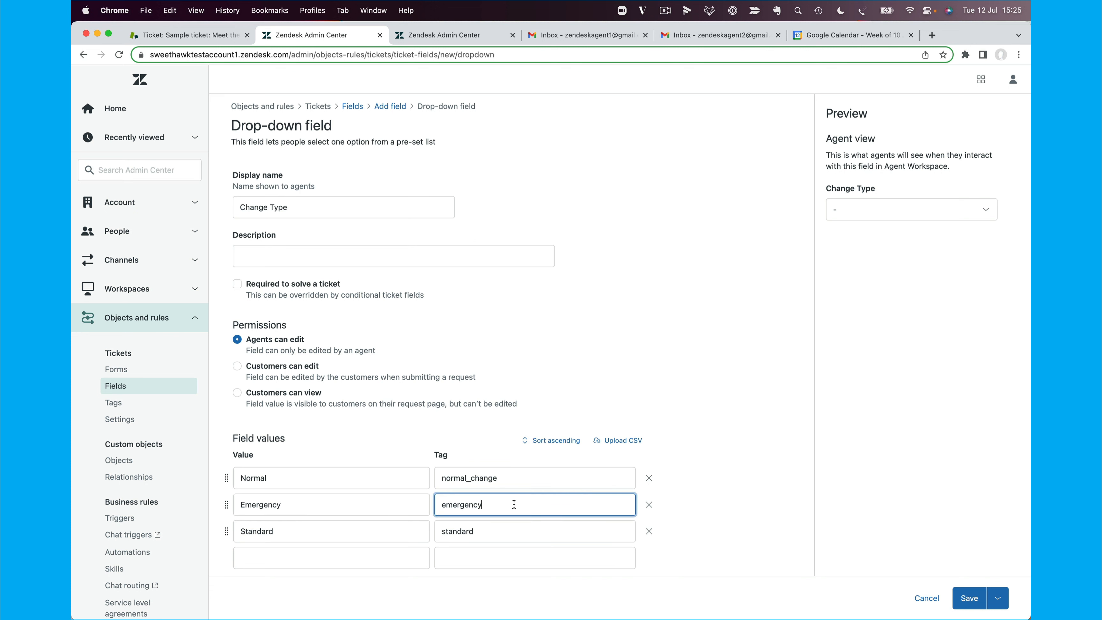
key(cmd+v)
click(495, 540)
key(cmd+v)
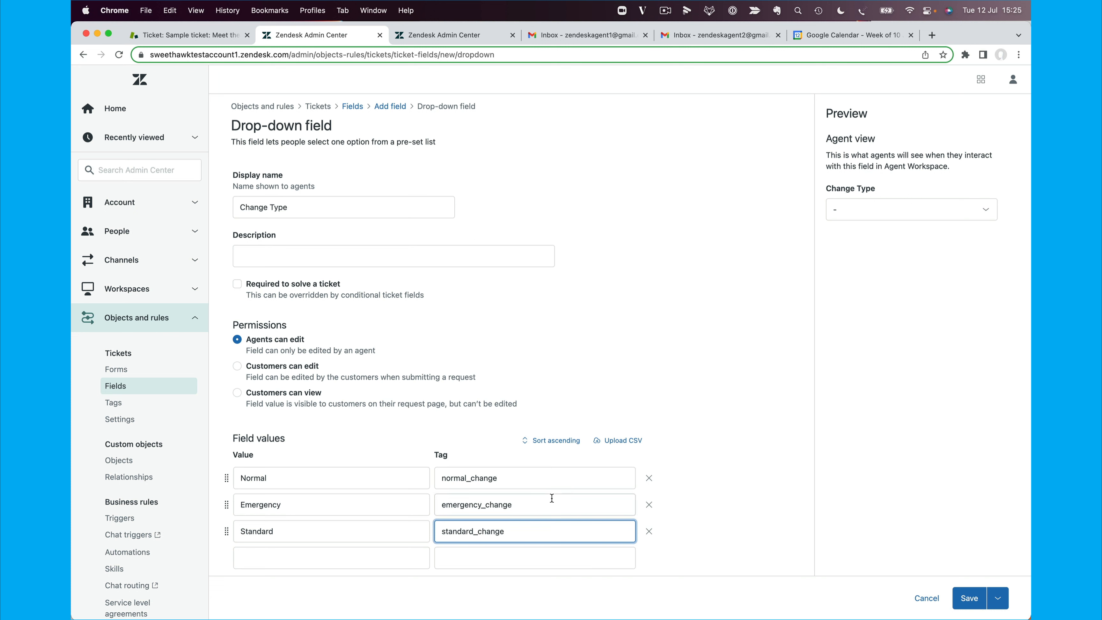
click(970, 599)
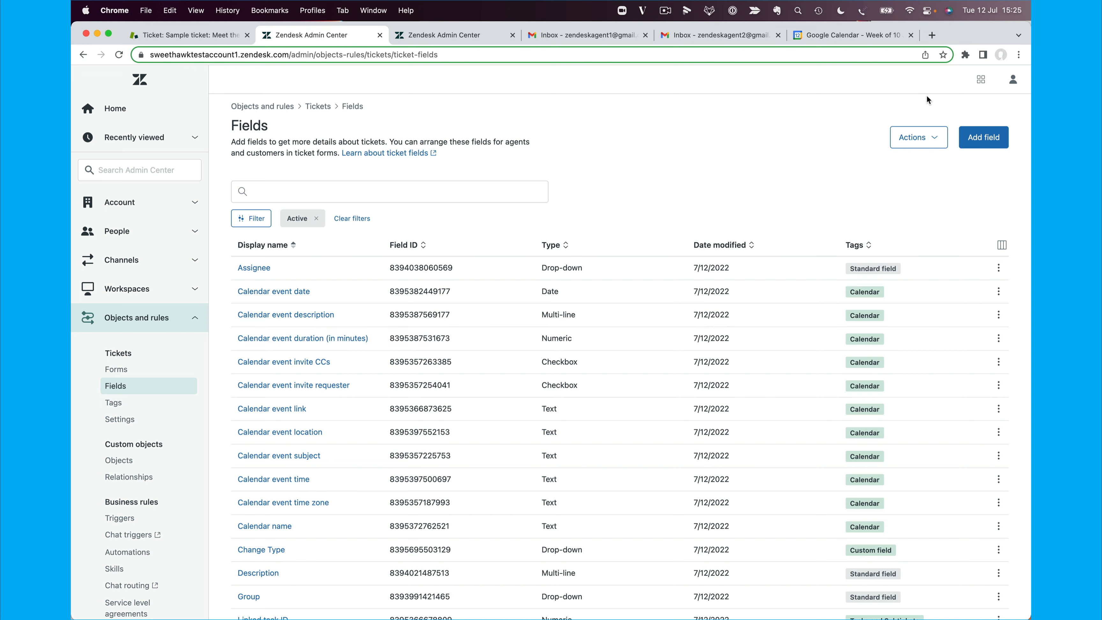
Add a text ticket field with the display name Configuration item and save it.
click(978, 140)
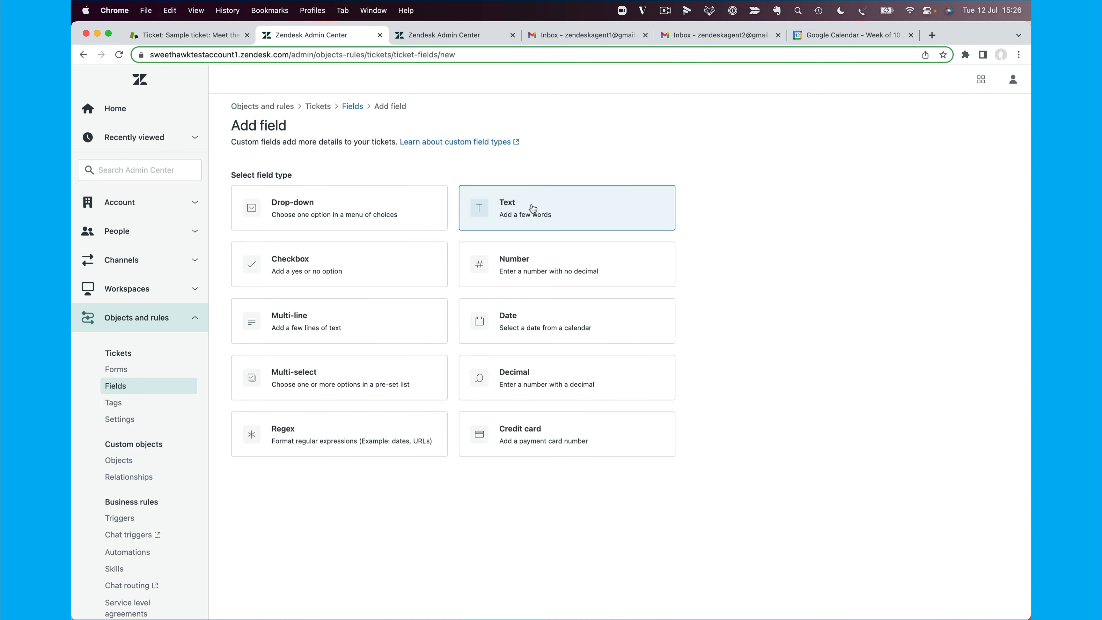
click(534, 210)
click(290, 206)
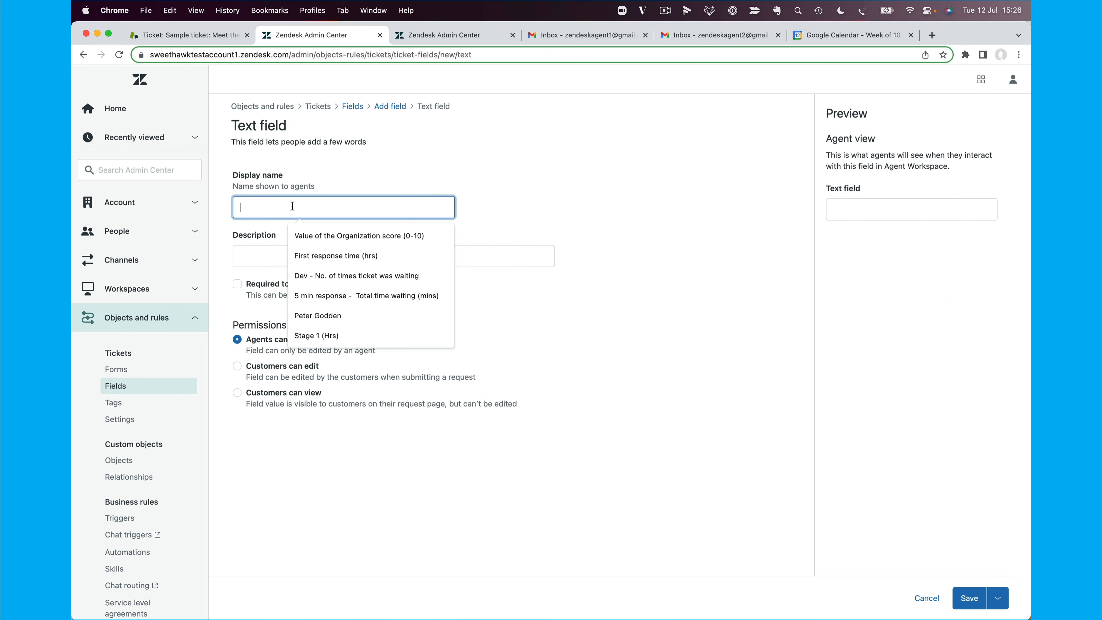
text(Configuration item)
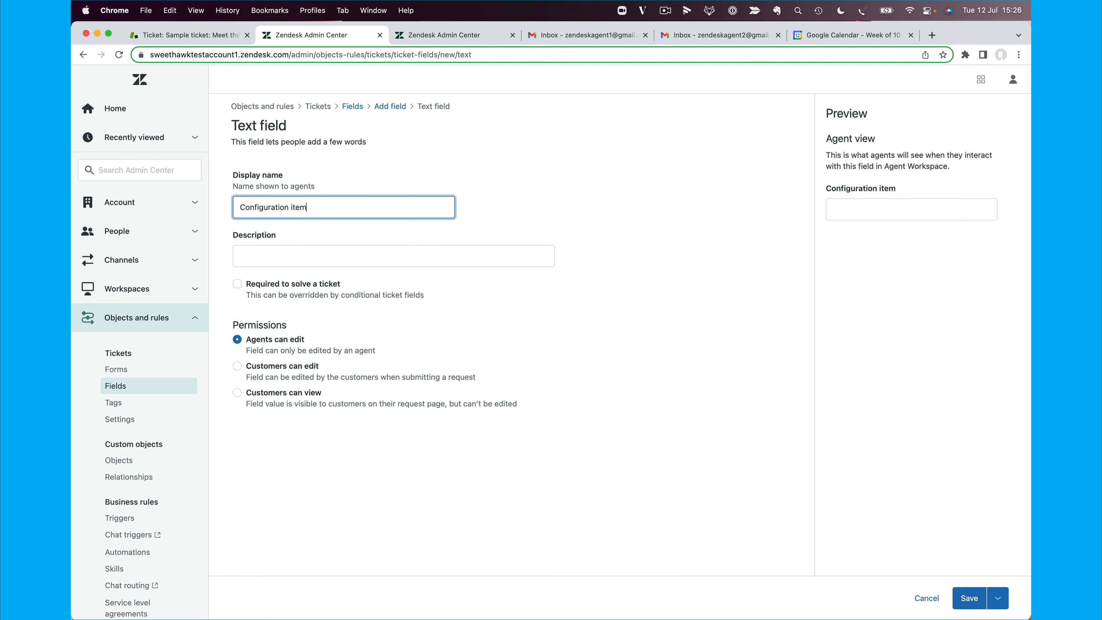
click(969, 598)
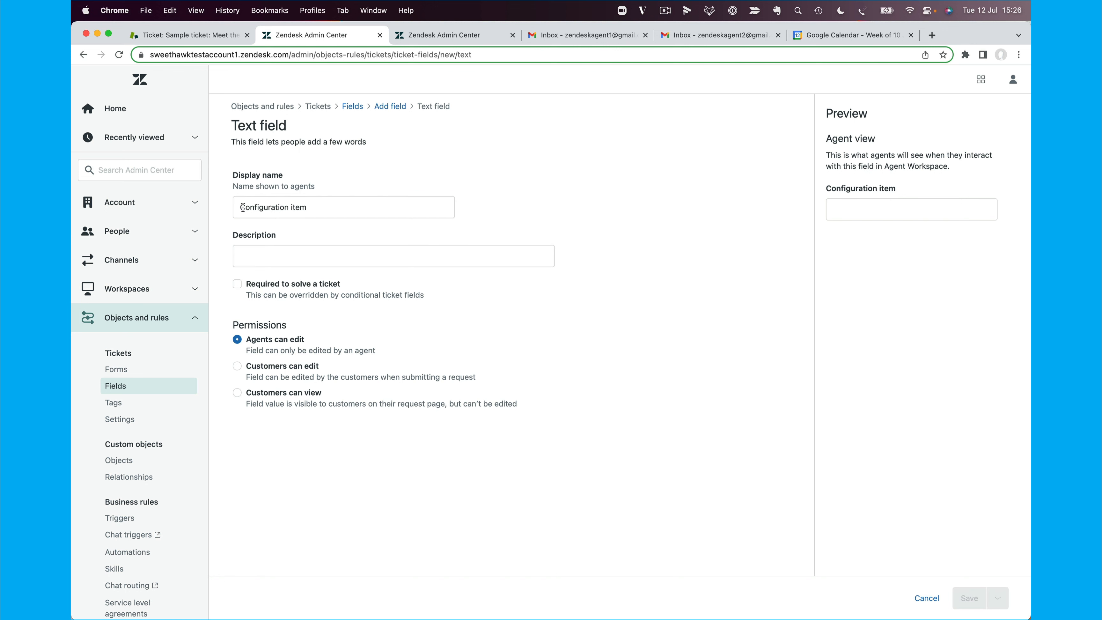
Start another drop-down ticket field with the display name Impact.
scroll(401, 199, down, 5)
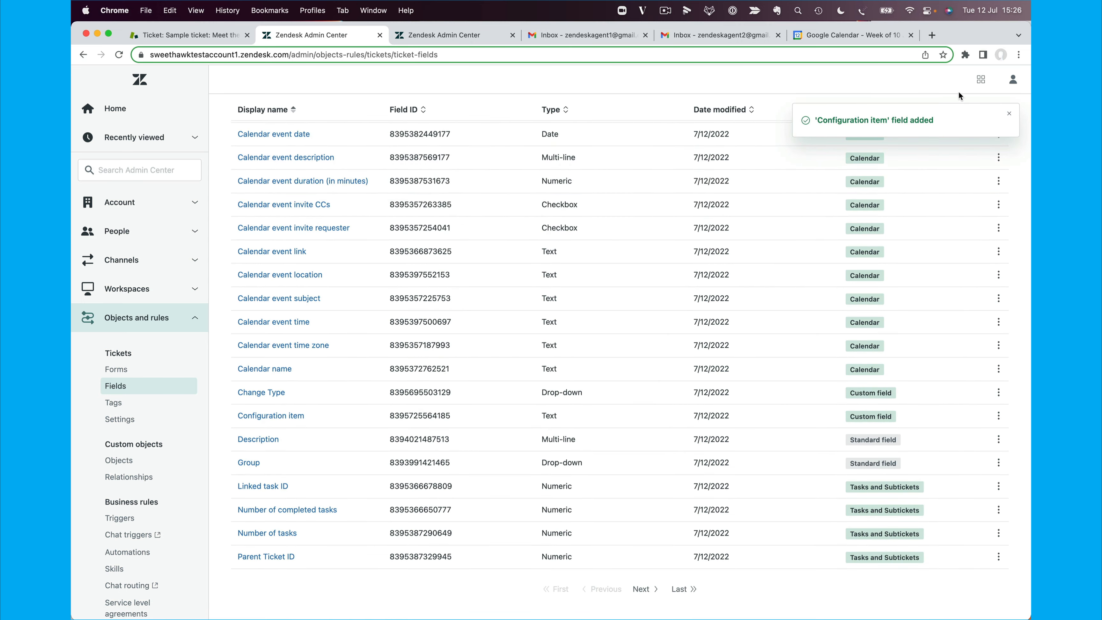
scroll(1030, 95, up, 5)
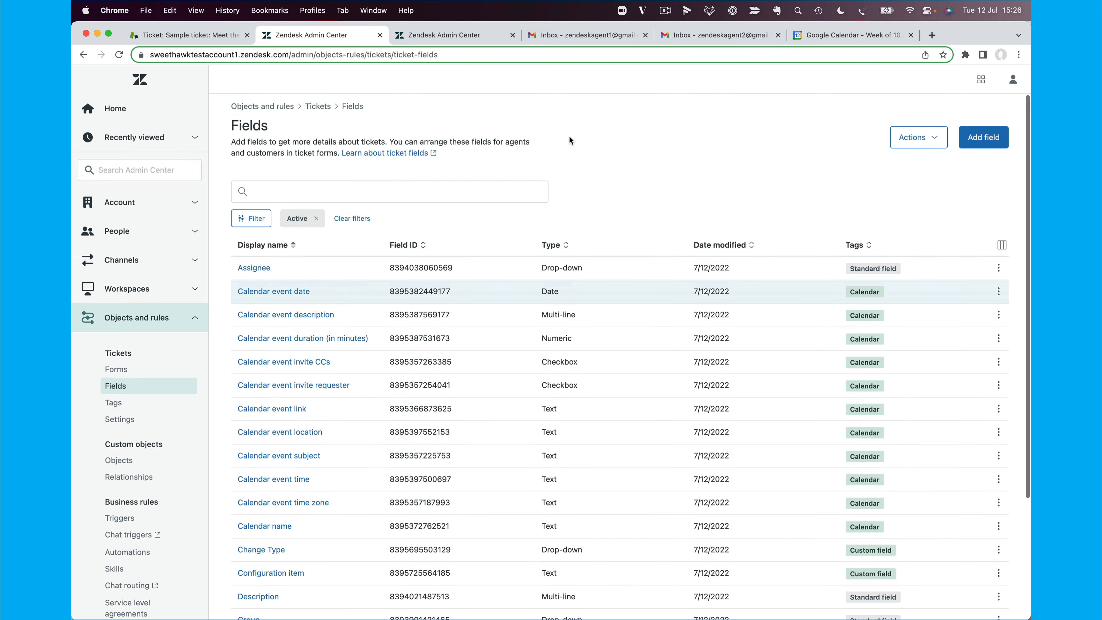
click(984, 137)
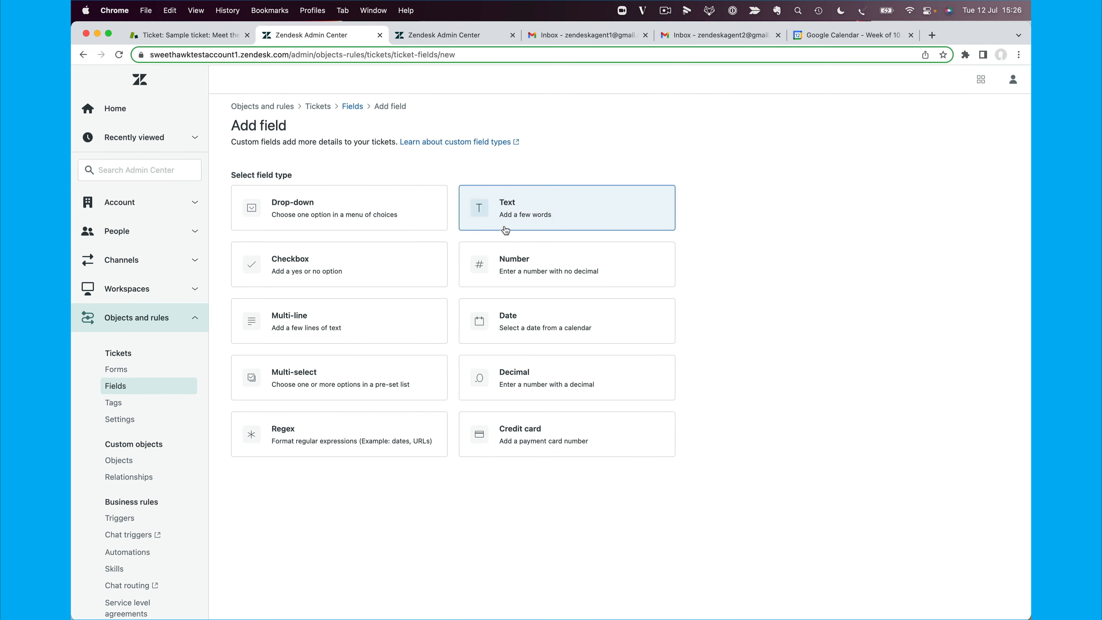
click(338, 214)
click(291, 201)
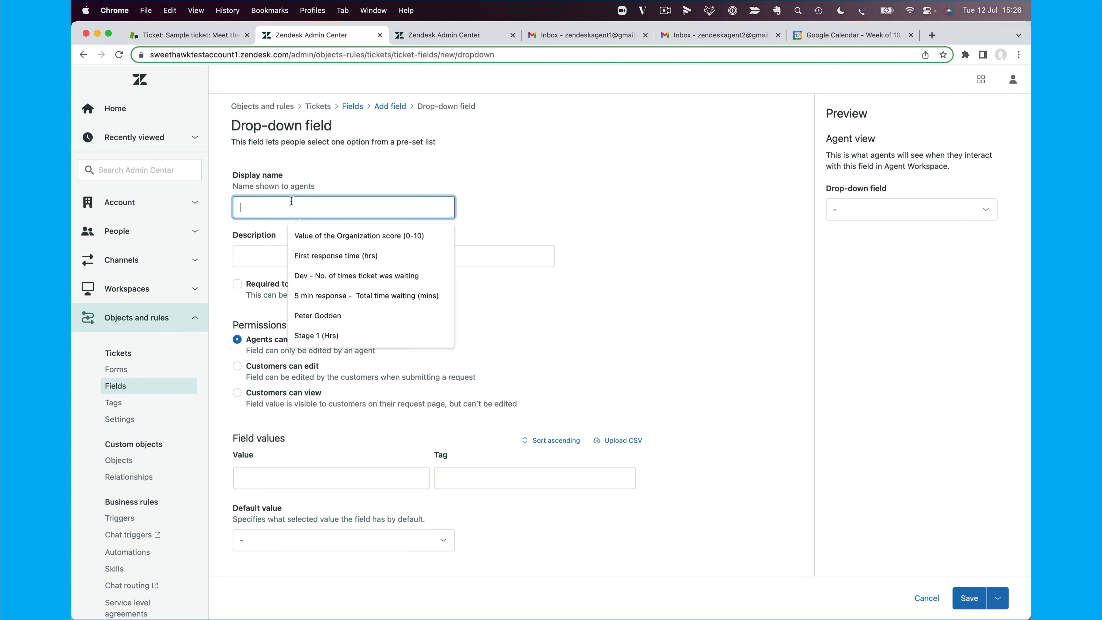
text(Impact)
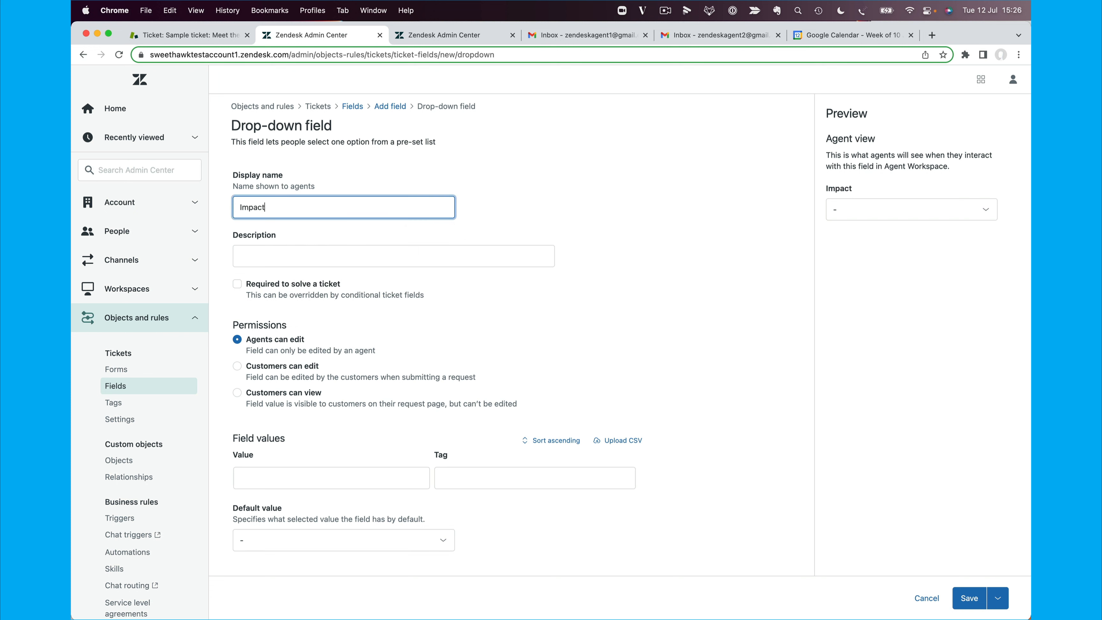
Add the Impact field values High with the tag high_impact and Low with the tag low_impact.
click(259, 474)
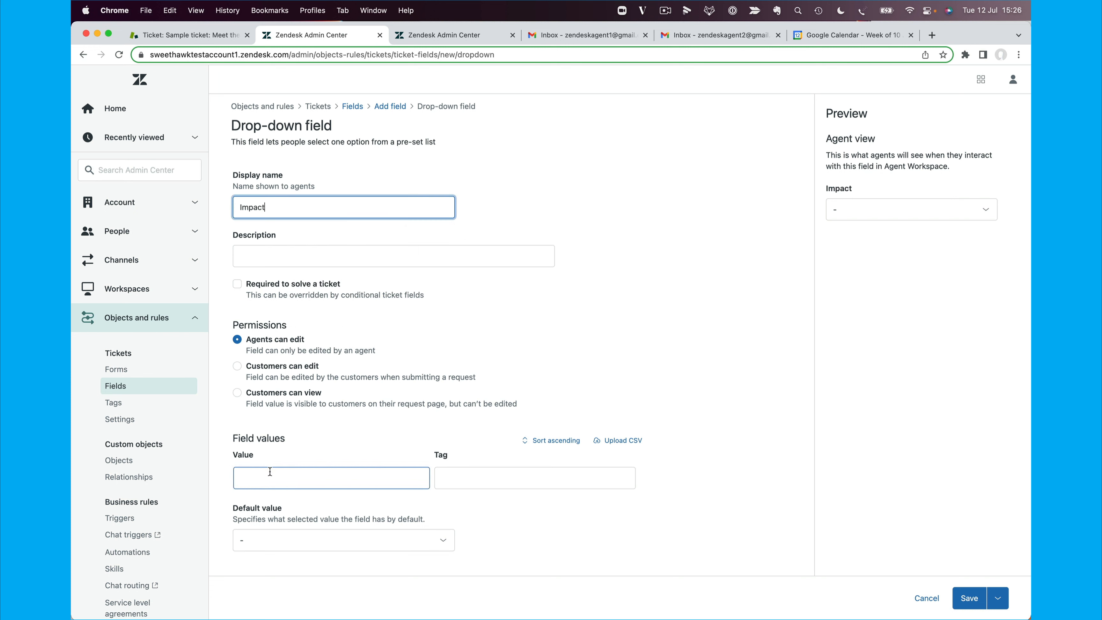
click(270, 475)
text(High)
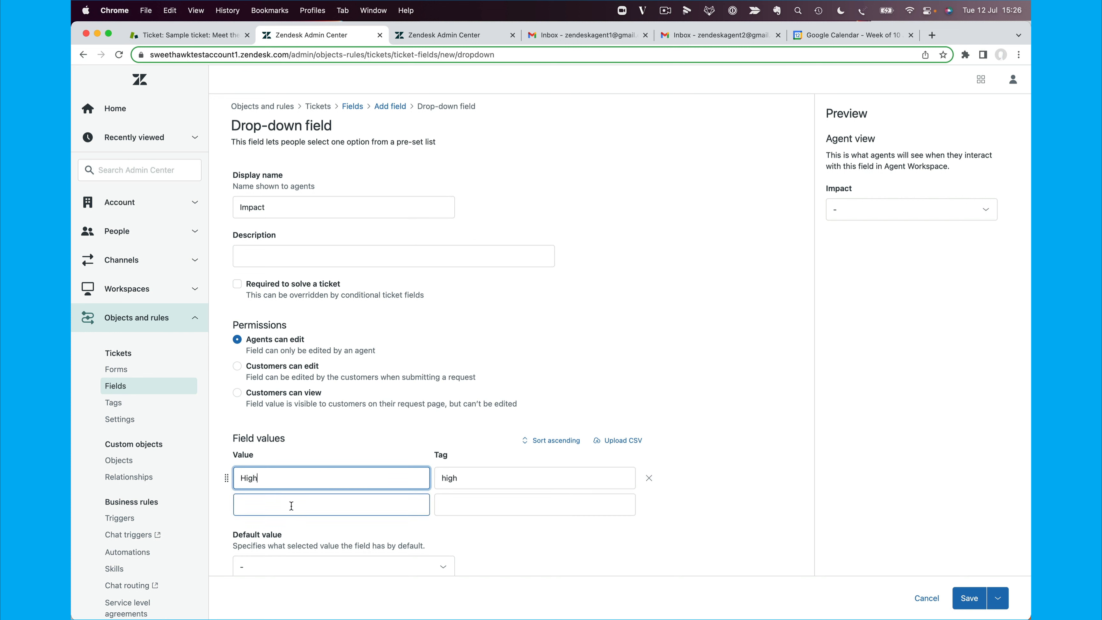
click(515, 478)
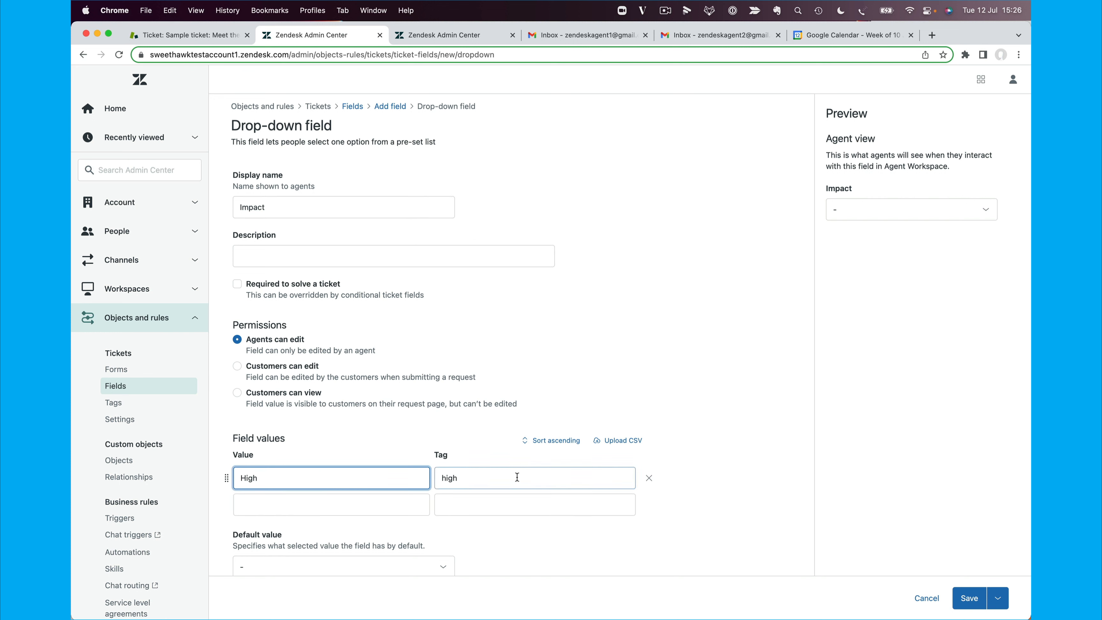
text(impact)
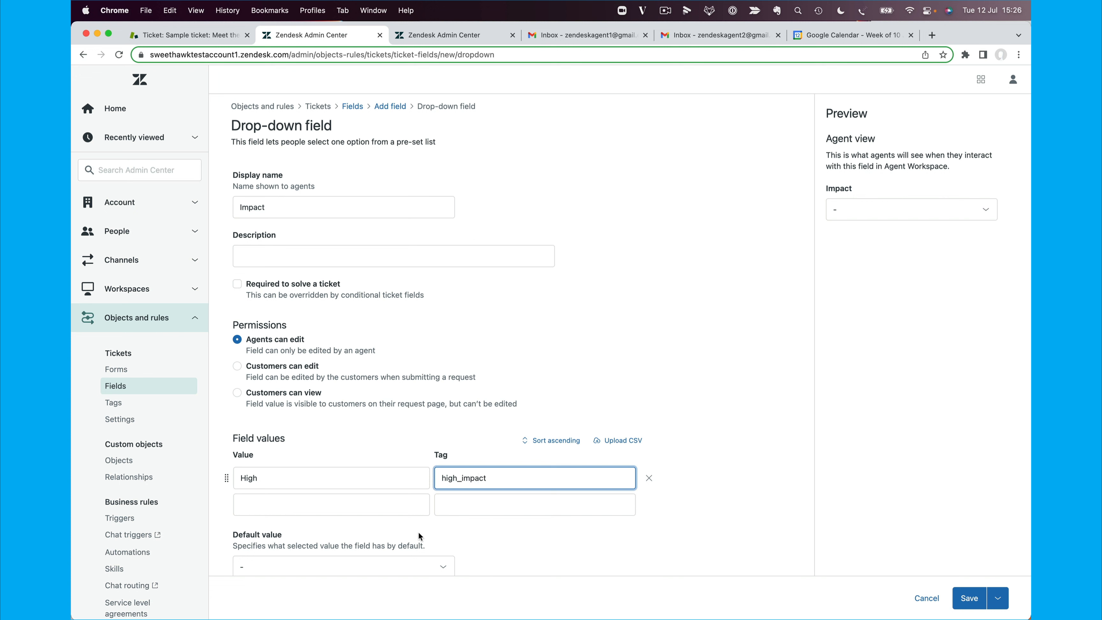
click(337, 505)
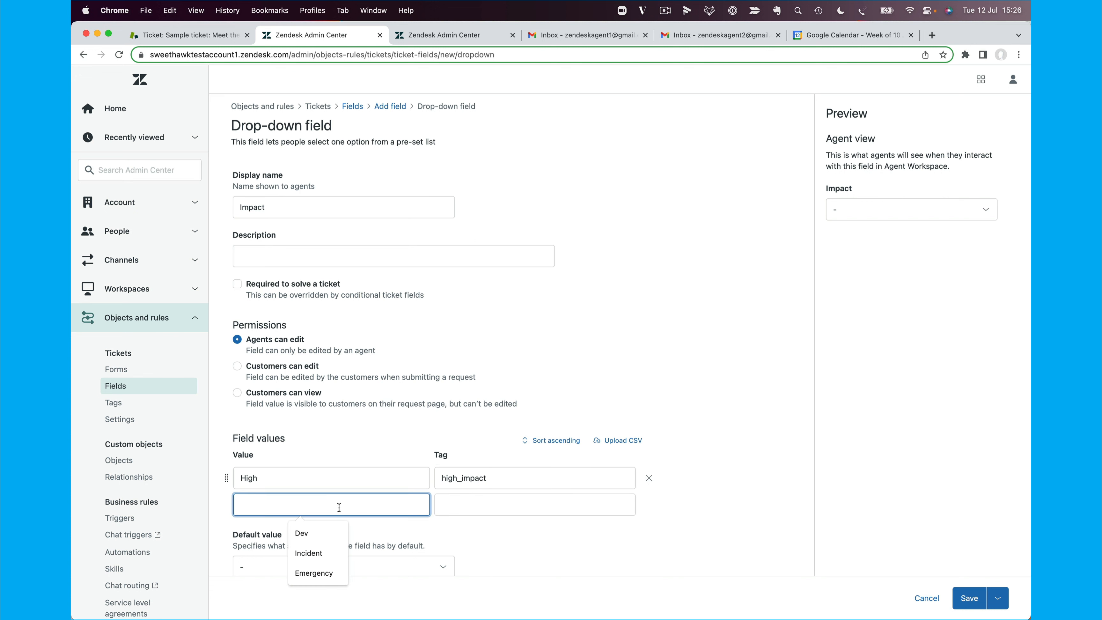
text(Low)
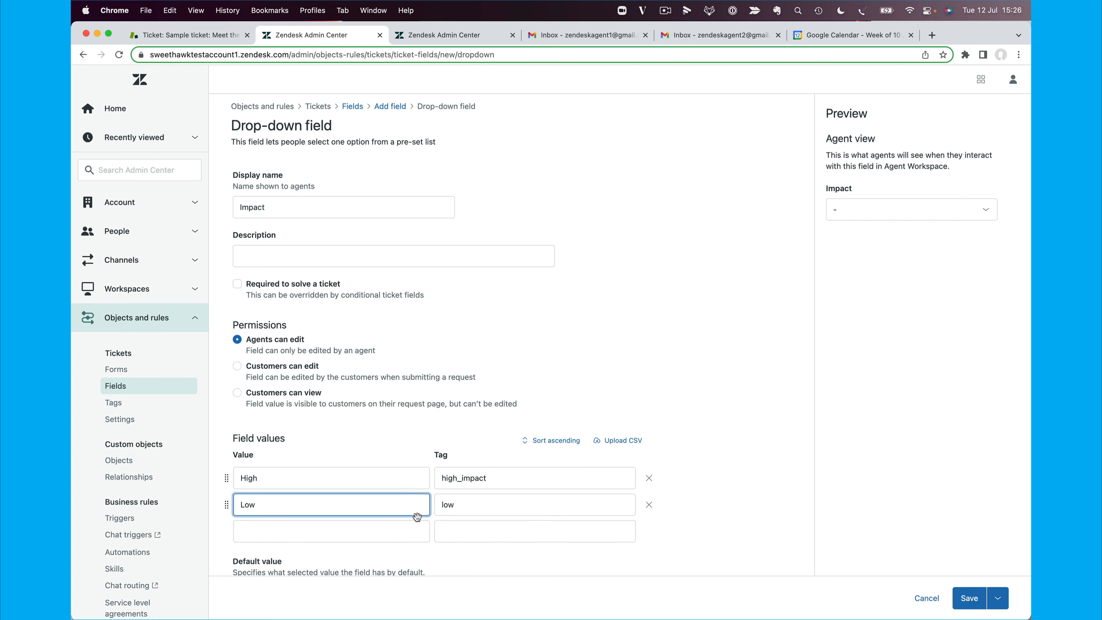
click(475, 508)
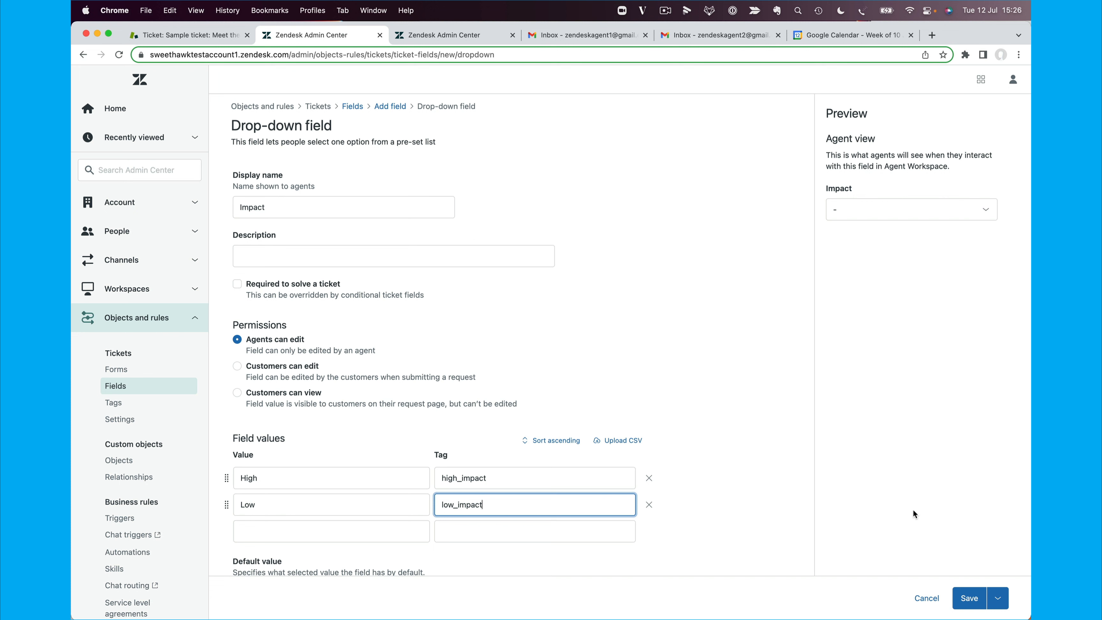
Save the Impact field, then reload sample ticket #1 and discard its unsaved changes.
click(980, 605)
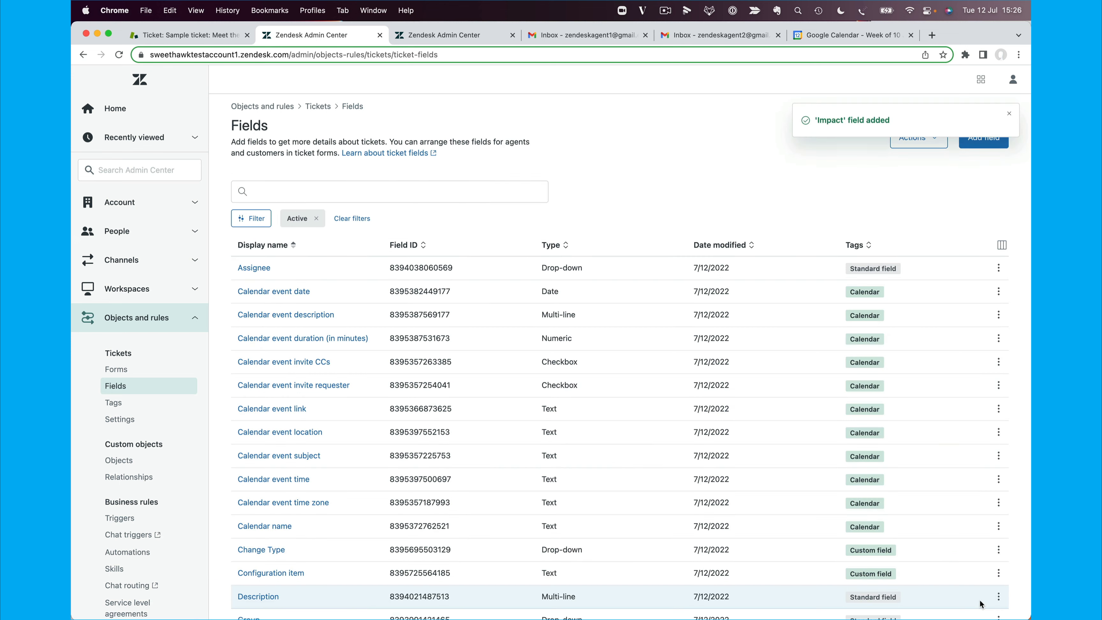
click(178, 36)
click(118, 54)
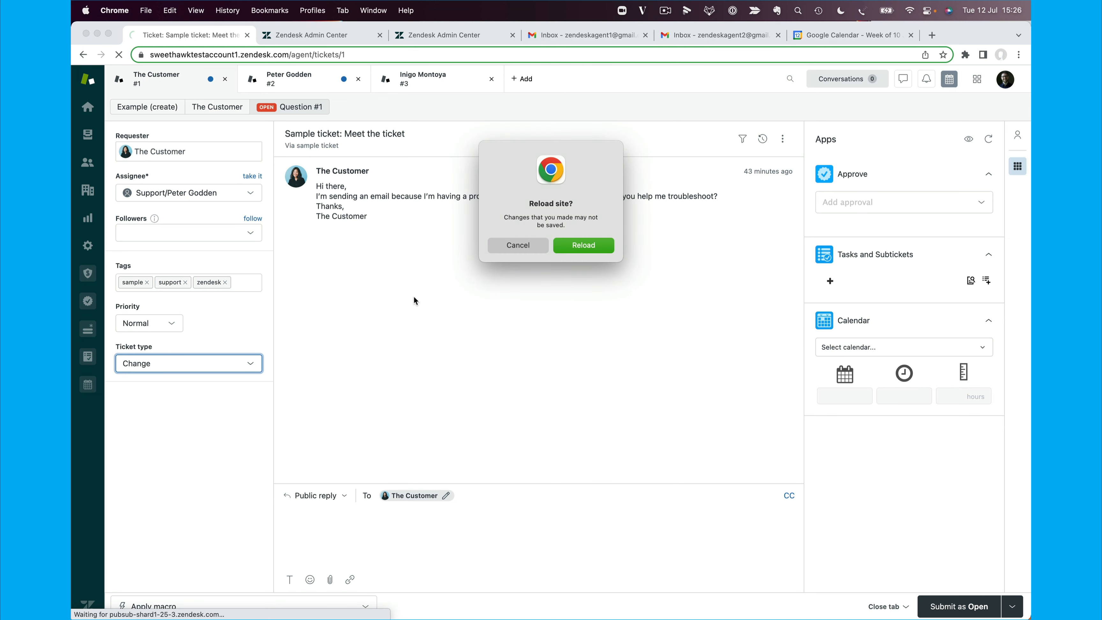
click(584, 246)
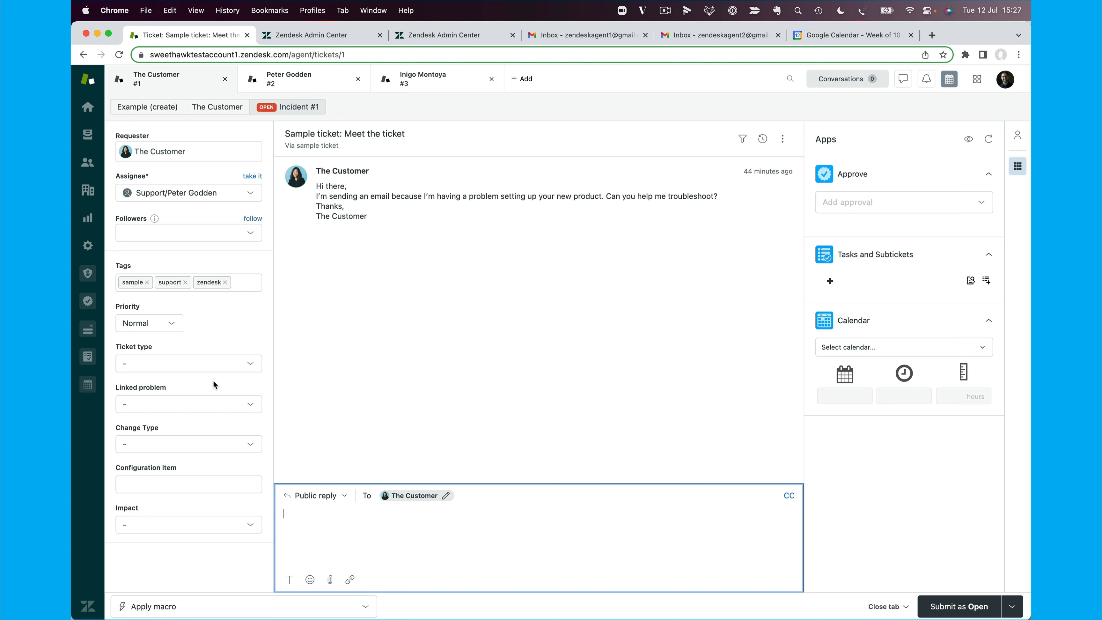
Test the ticket's Ticket type field by choosing Question, then Change, and setting it back to Question.
click(222, 365)
click(207, 400)
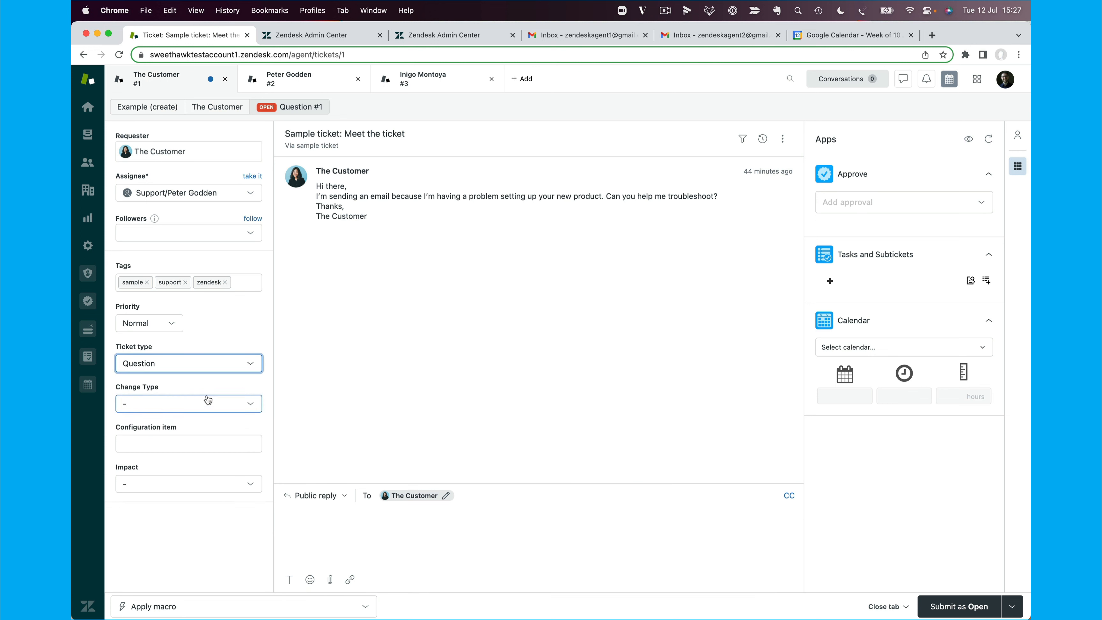
click(216, 369)
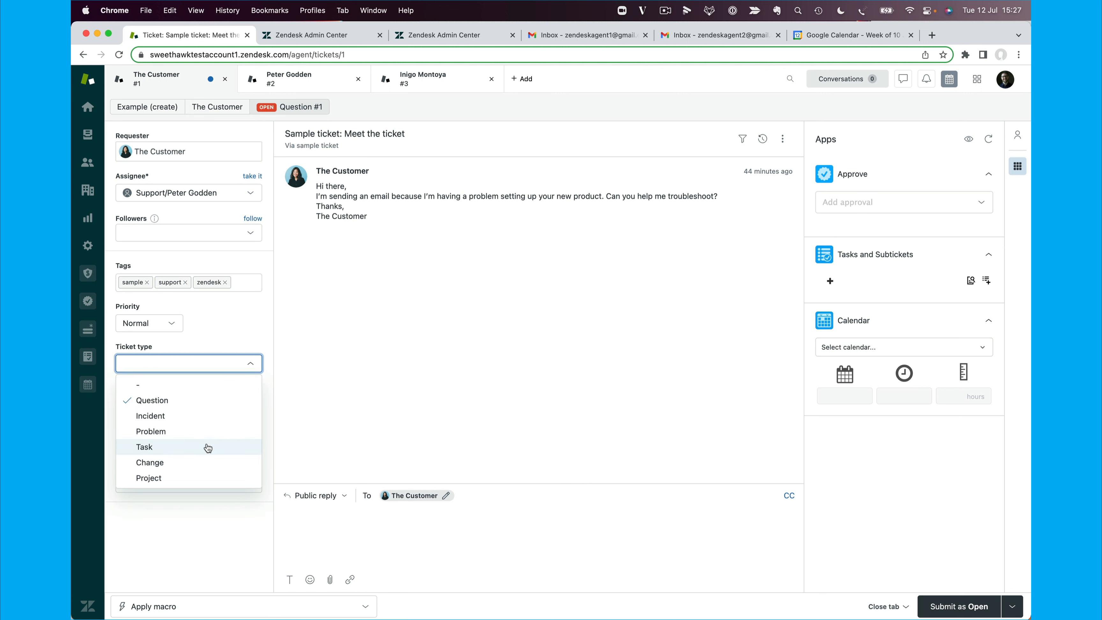
click(214, 462)
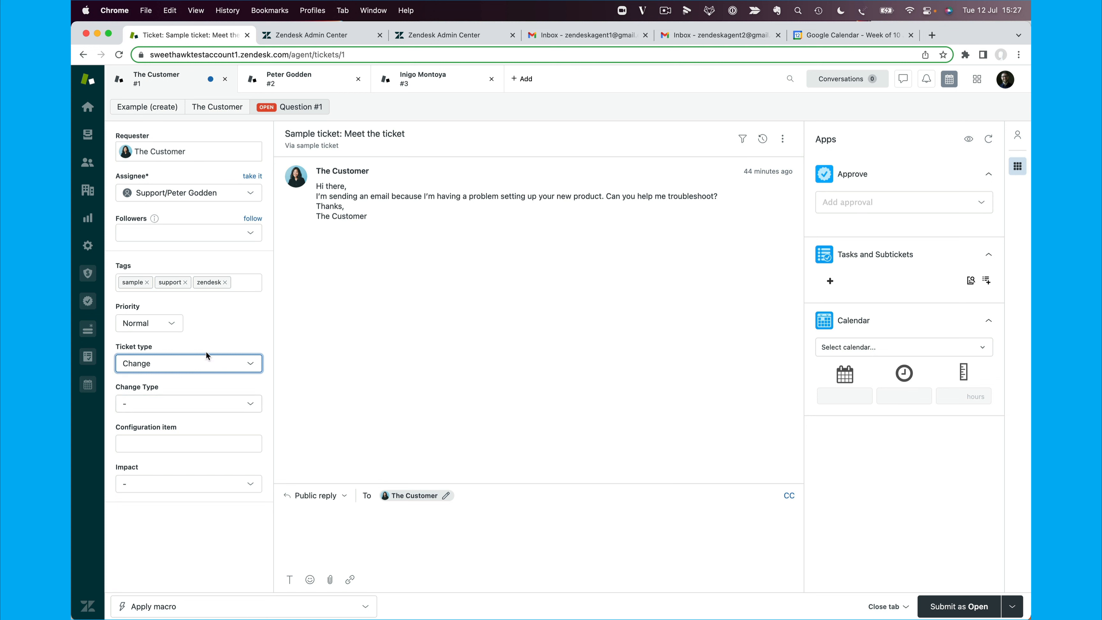
click(205, 361)
click(204, 400)
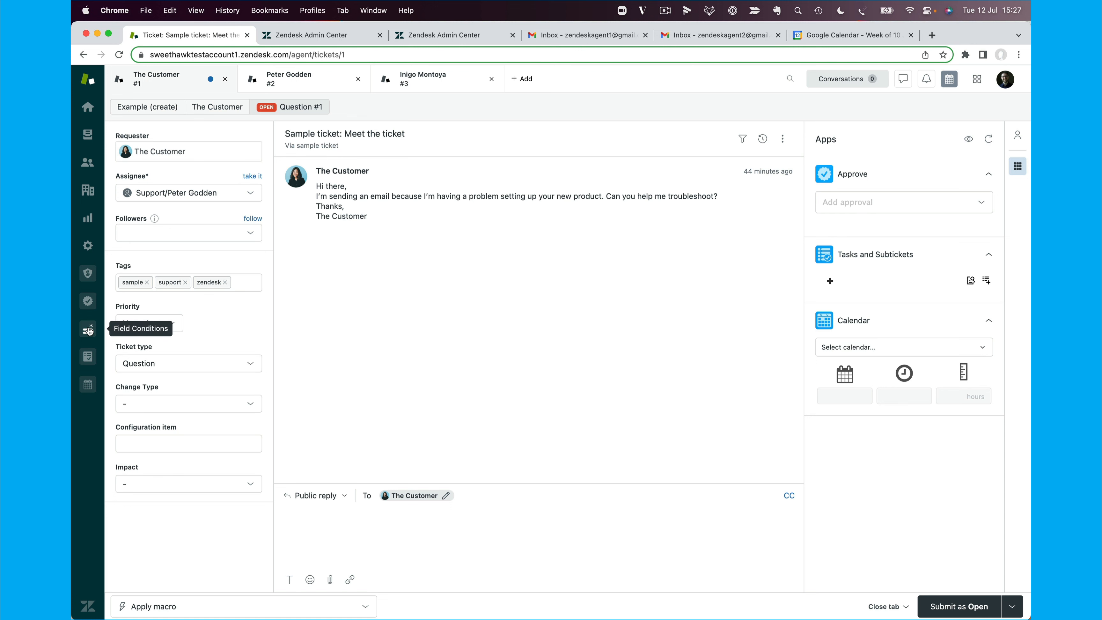
In the hidden ticket fields of Field Conditions, search for "change" and hide the Change Type field.
click(88, 330)
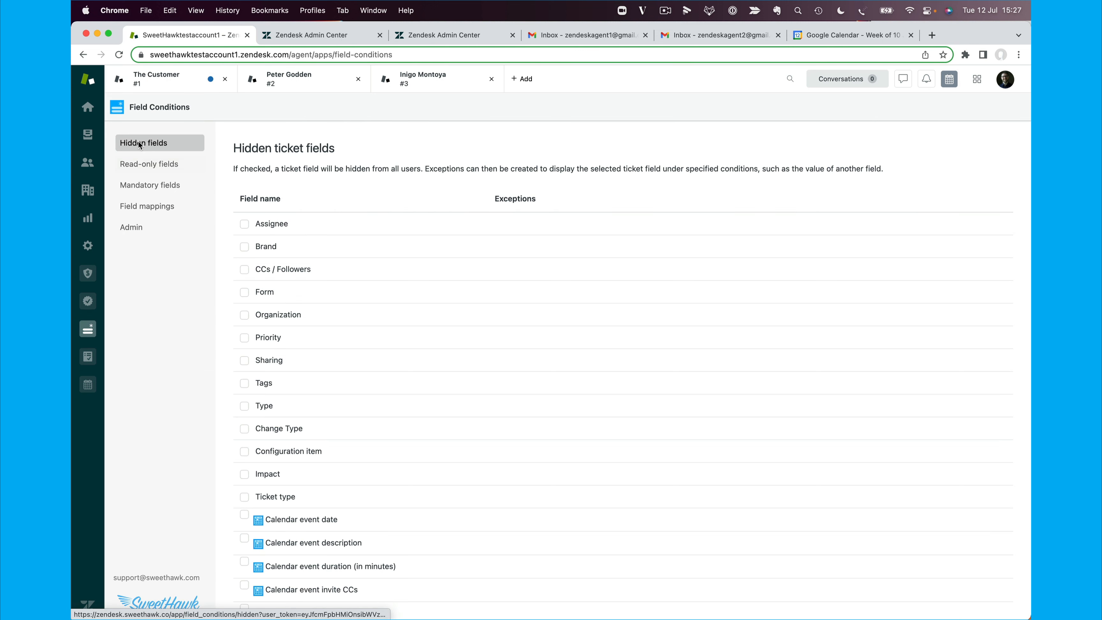
click(417, 403)
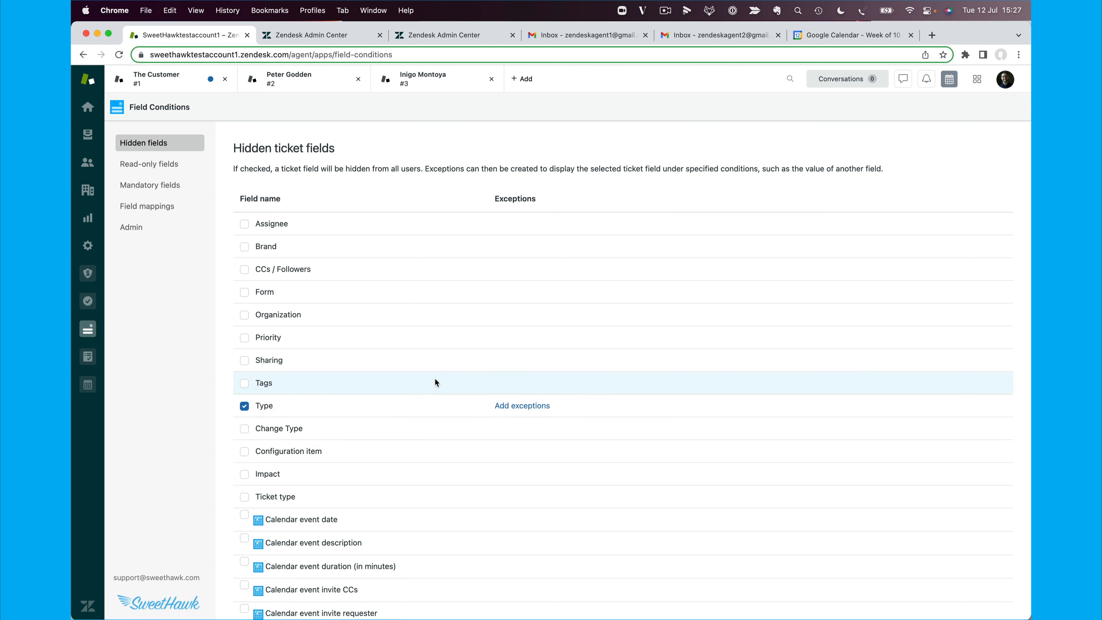
key(super+f)
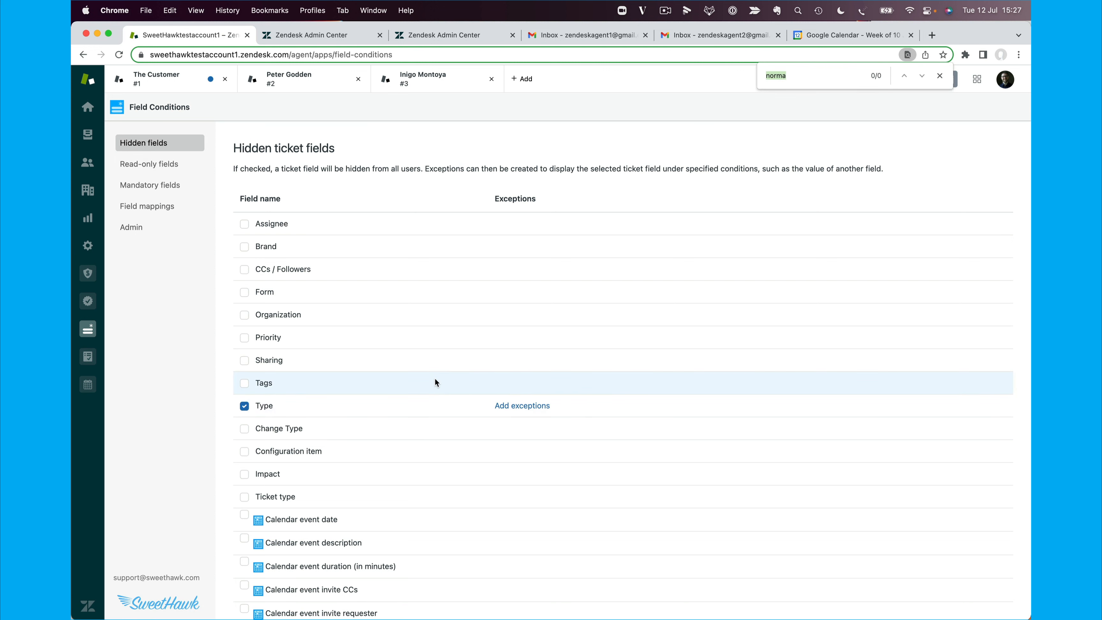
text(change)
scroll(444, 363, down, 7)
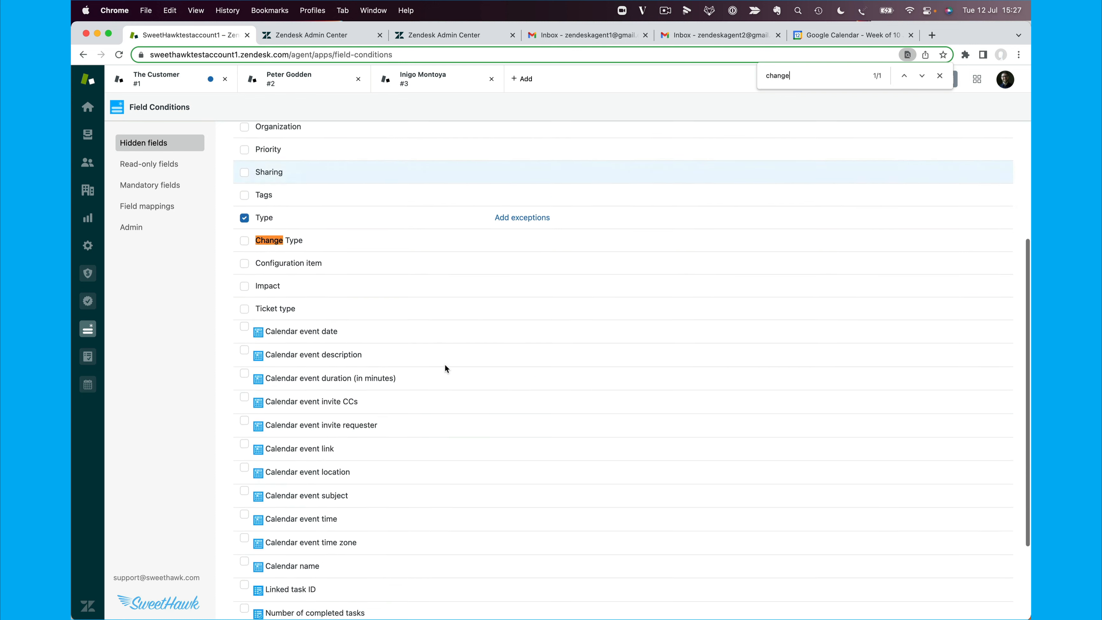
scroll(444, 364, up, 4)
scroll(445, 366, up, 3)
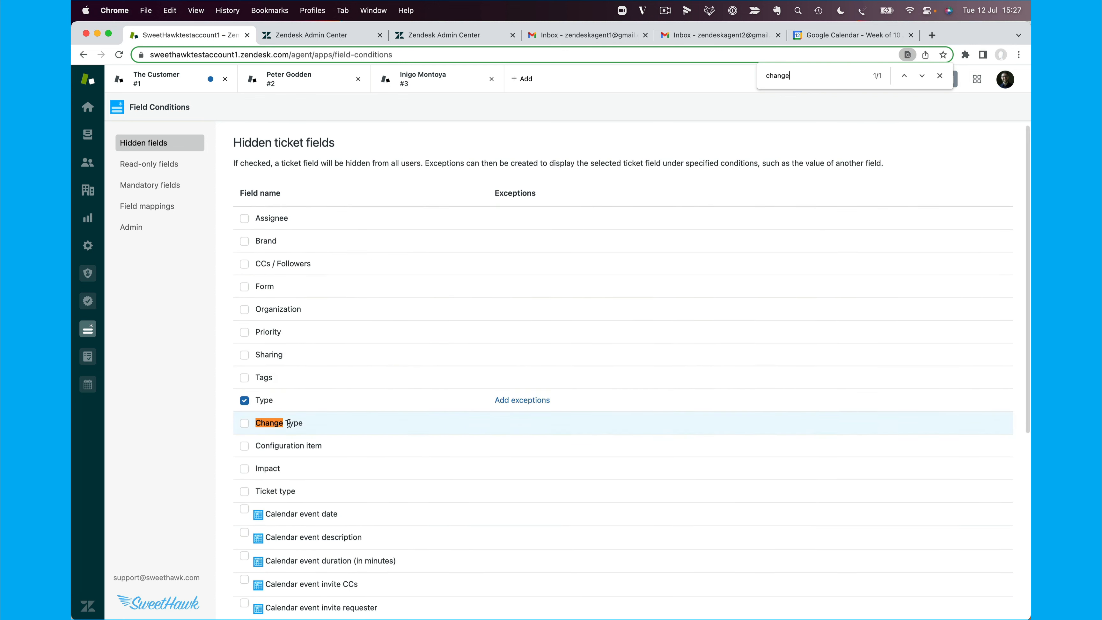
click(268, 422)
Create an exception that shows the Change Type field to Everyone when Ticket type is Change.
click(531, 422)
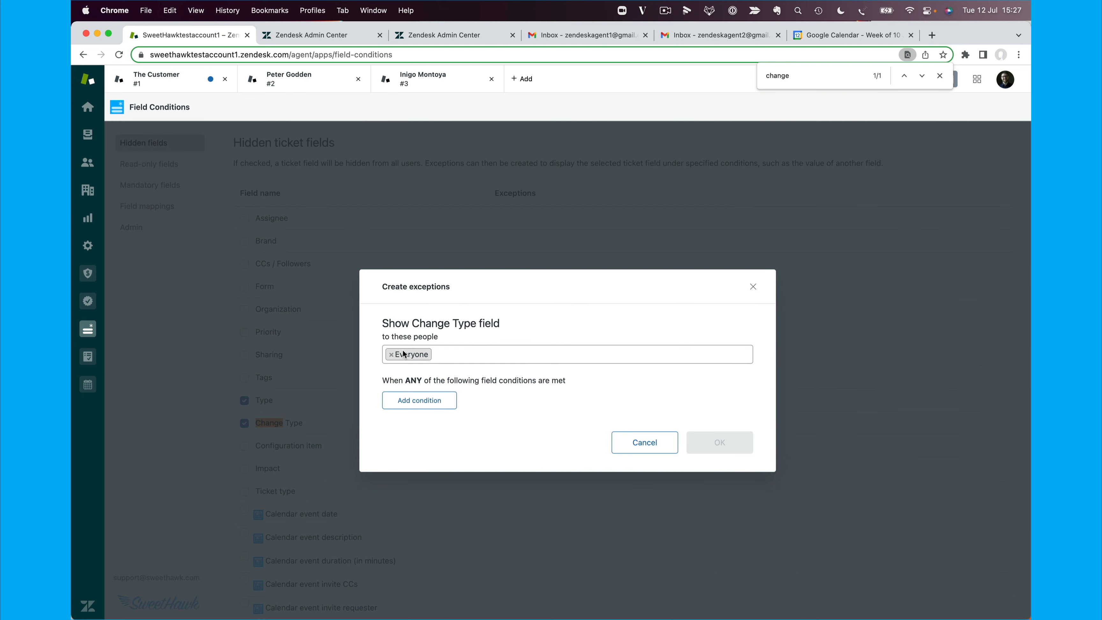
click(429, 400)
click(458, 389)
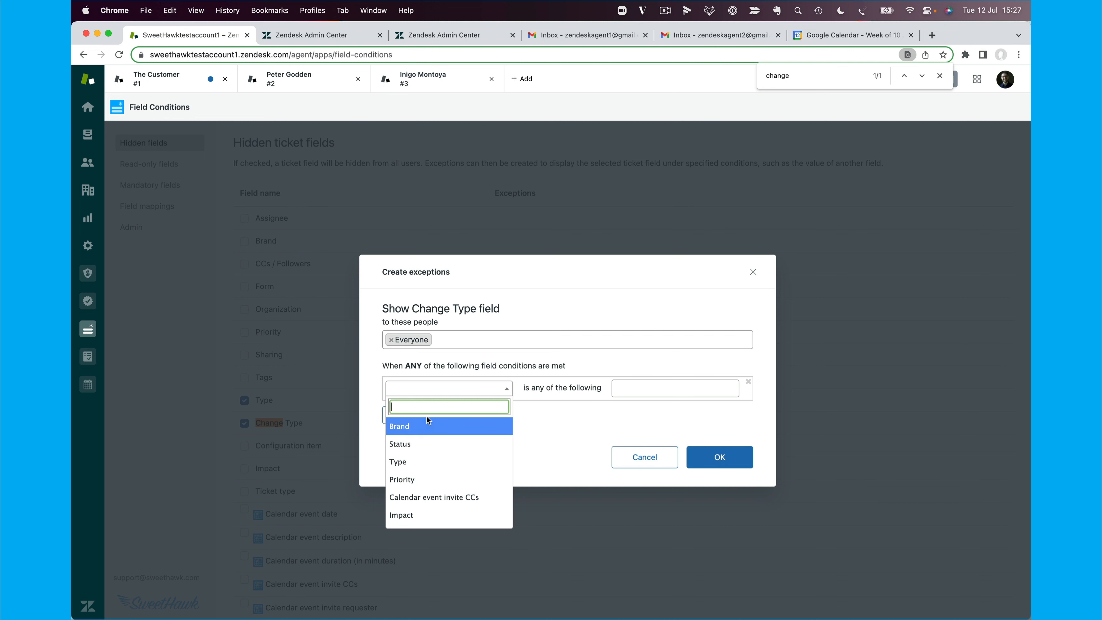
text(ticket)
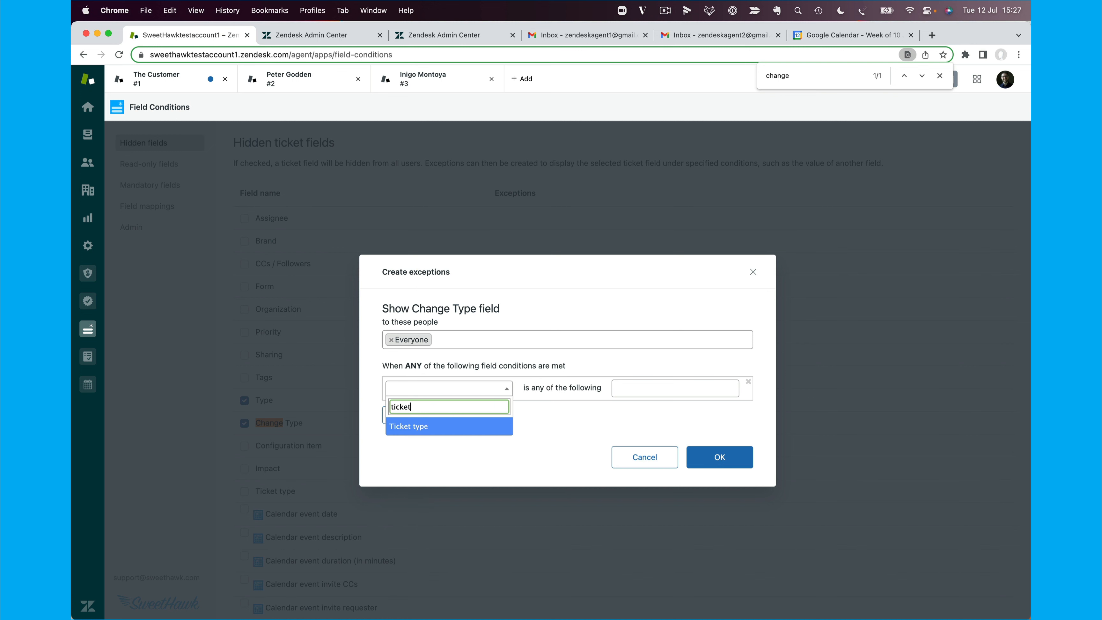
key(Return)
click(652, 388)
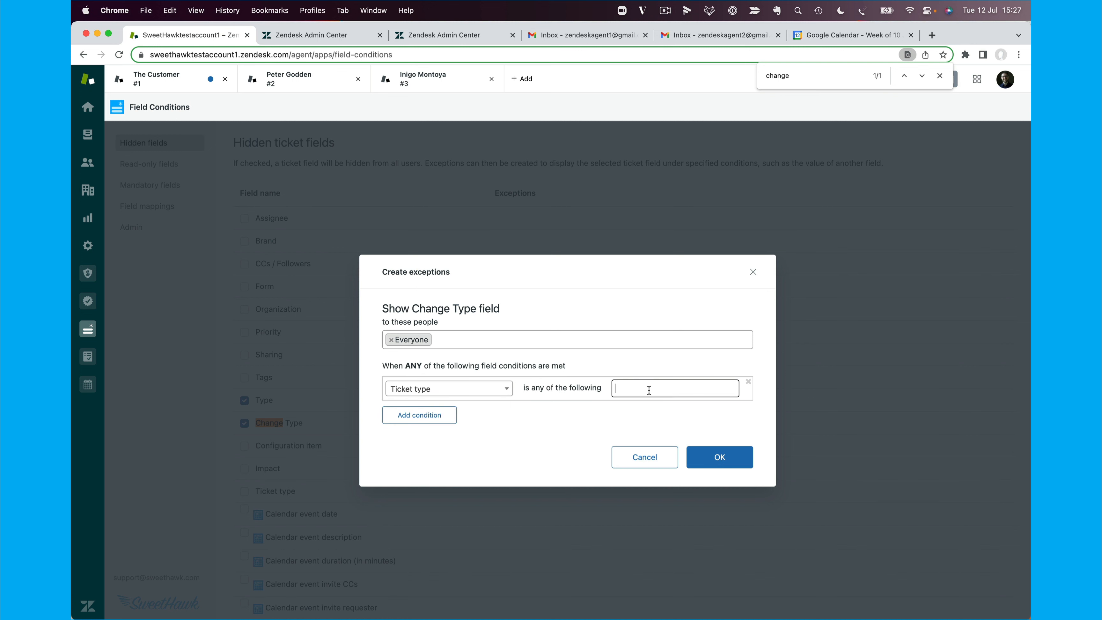
scroll(668, 478, down, 1)
click(669, 500)
click(657, 388)
click(621, 392)
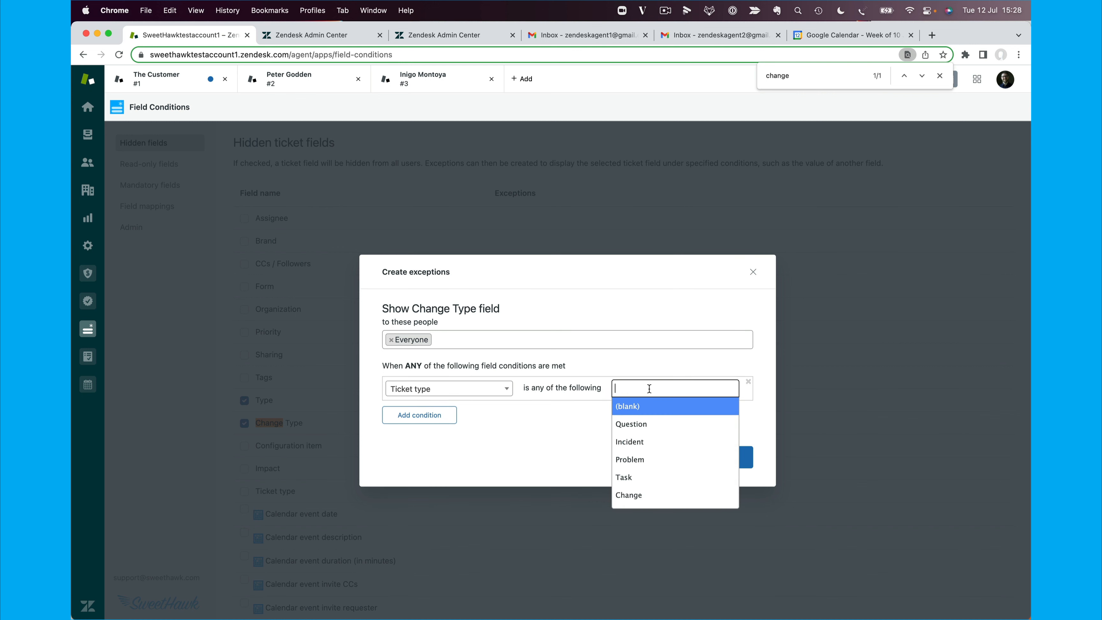
click(652, 495)
click(721, 459)
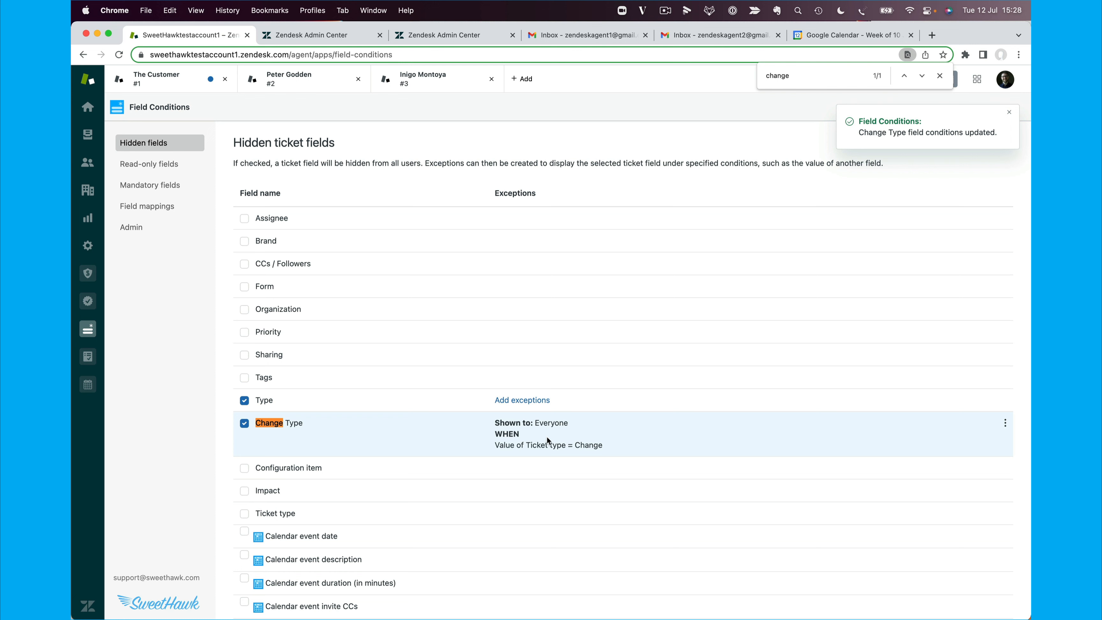
Hide the Configuration item and Impact fields and close the page search.
scroll(537, 434, down, 1)
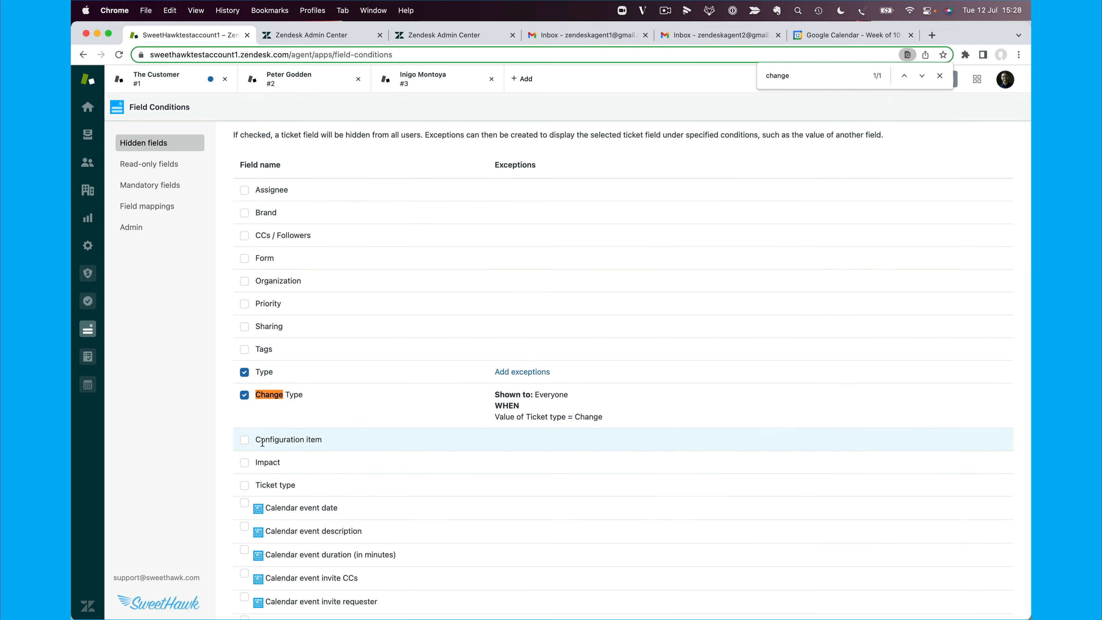
click(245, 440)
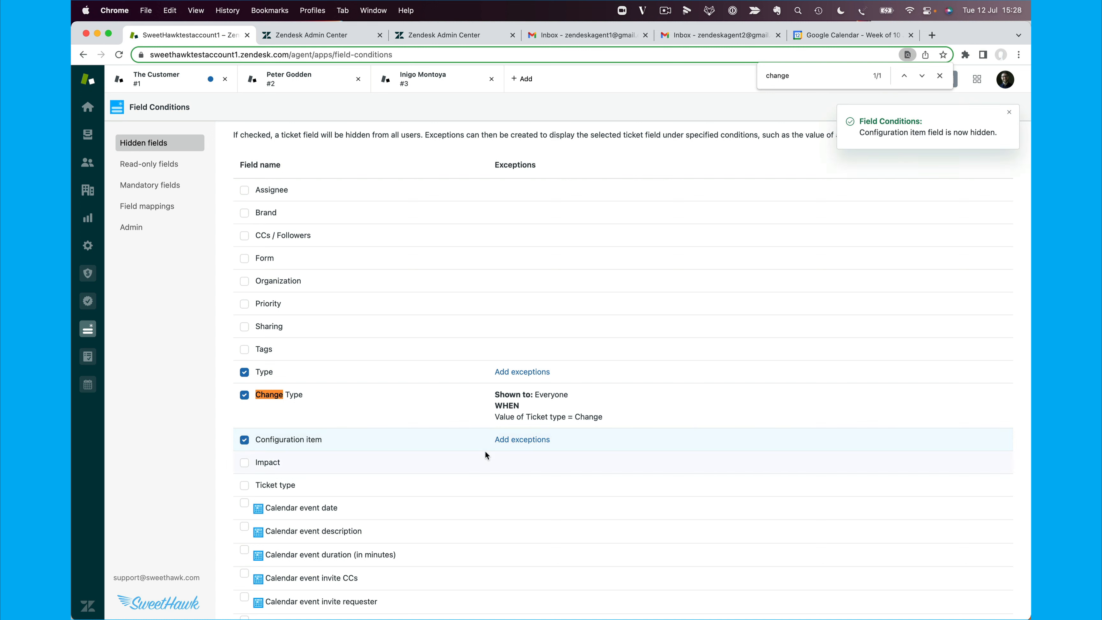
click(331, 461)
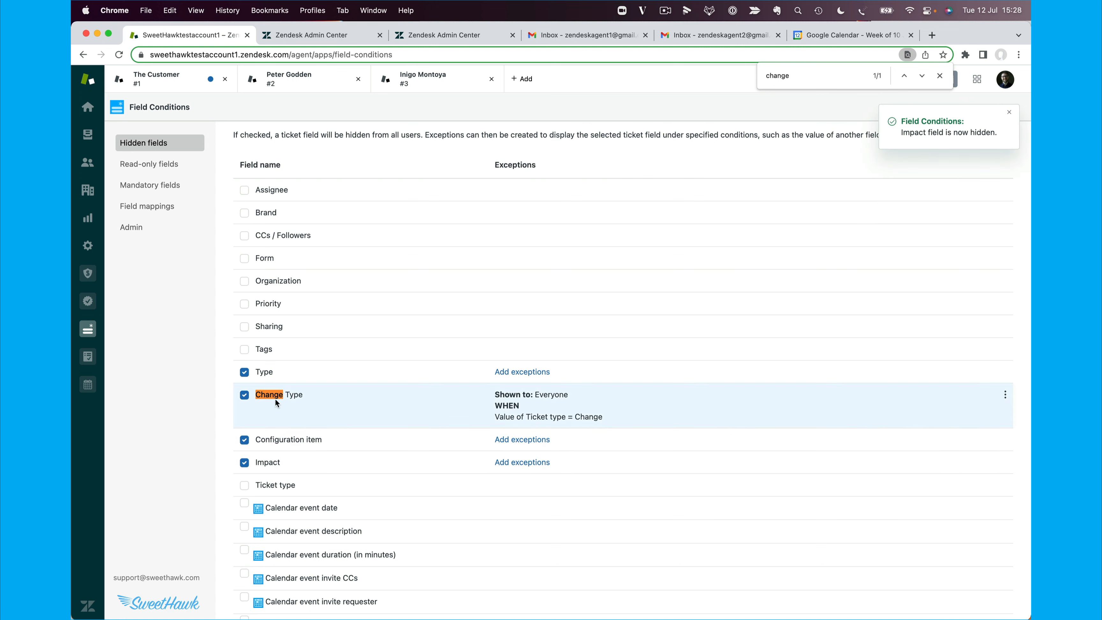
click(940, 75)
Create an exception showing Configuration item to Everyone when Change Type is Normal, Emergency or Standard.
click(540, 440)
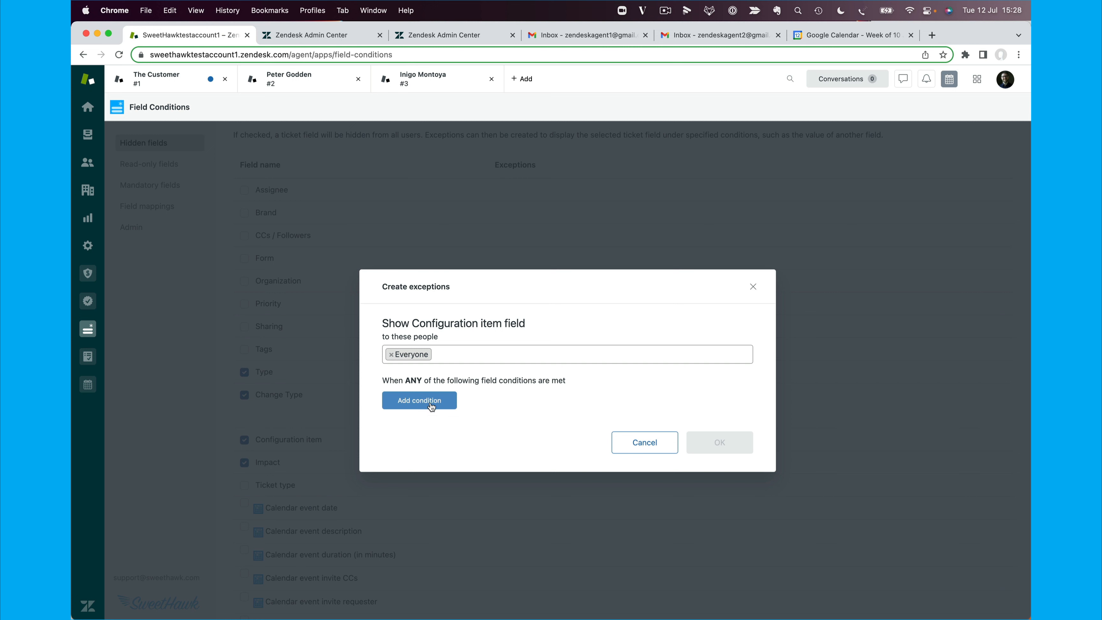
click(436, 398)
click(505, 386)
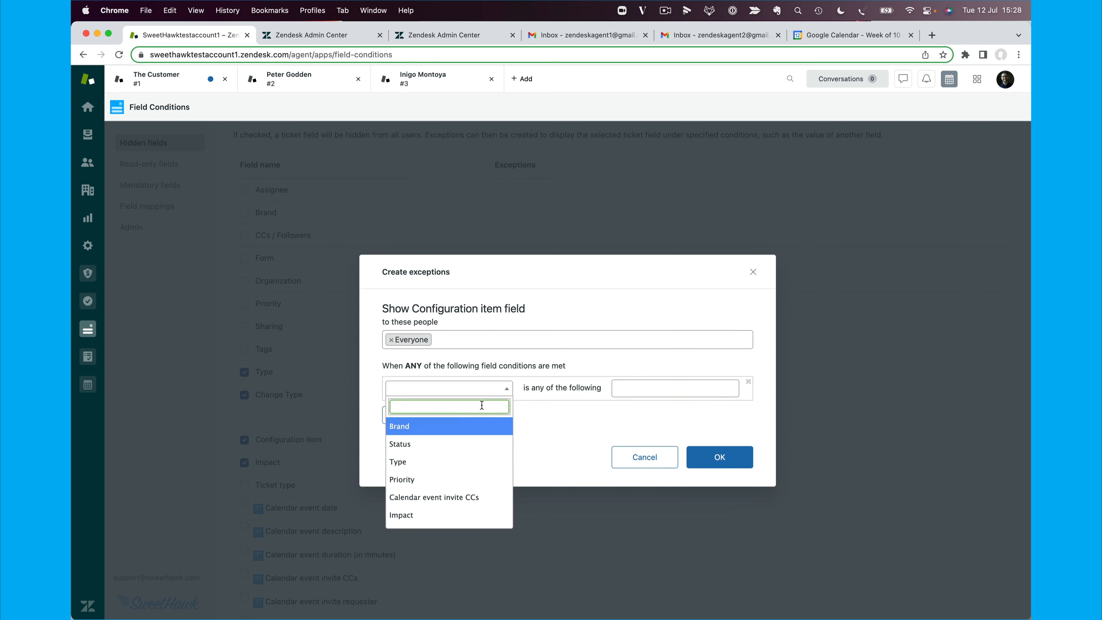
text(change t)
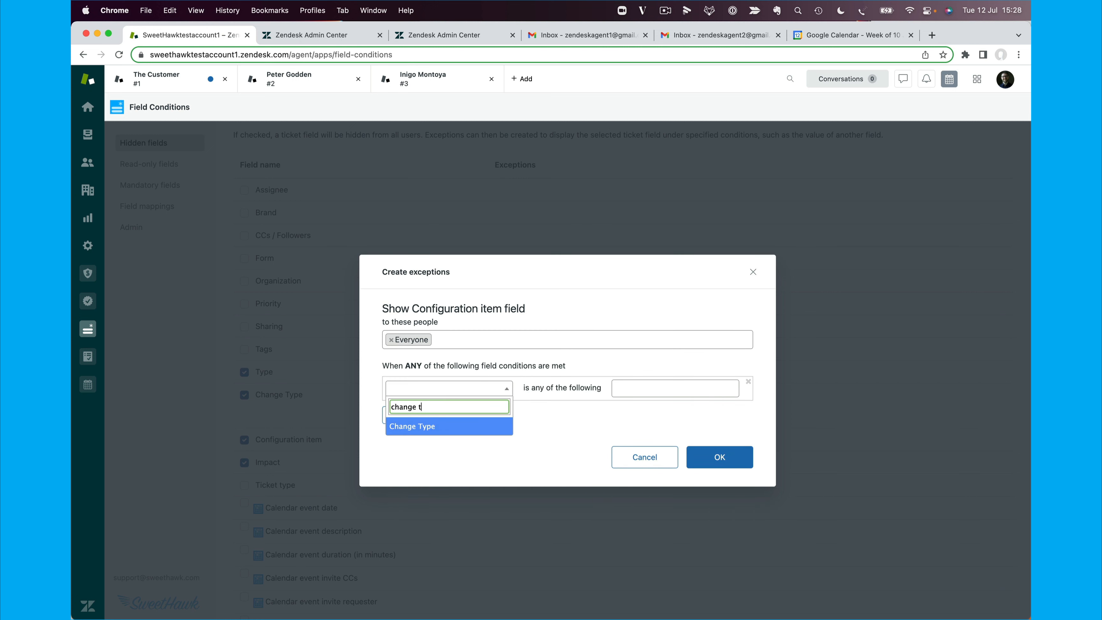
click(467, 428)
click(657, 388)
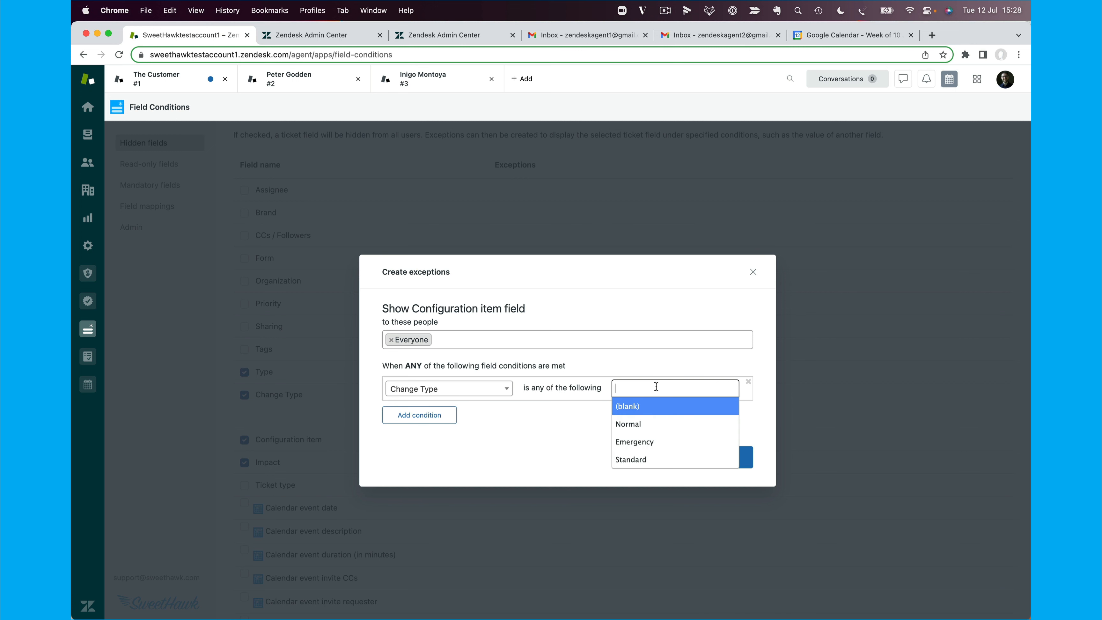
click(660, 425)
click(685, 385)
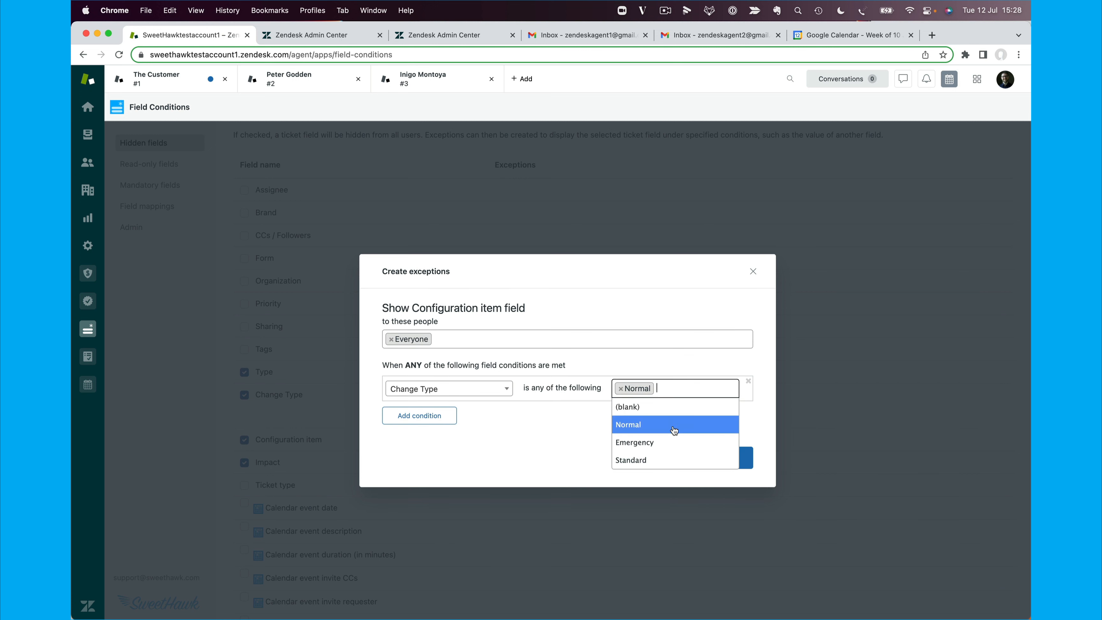
click(673, 443)
click(724, 395)
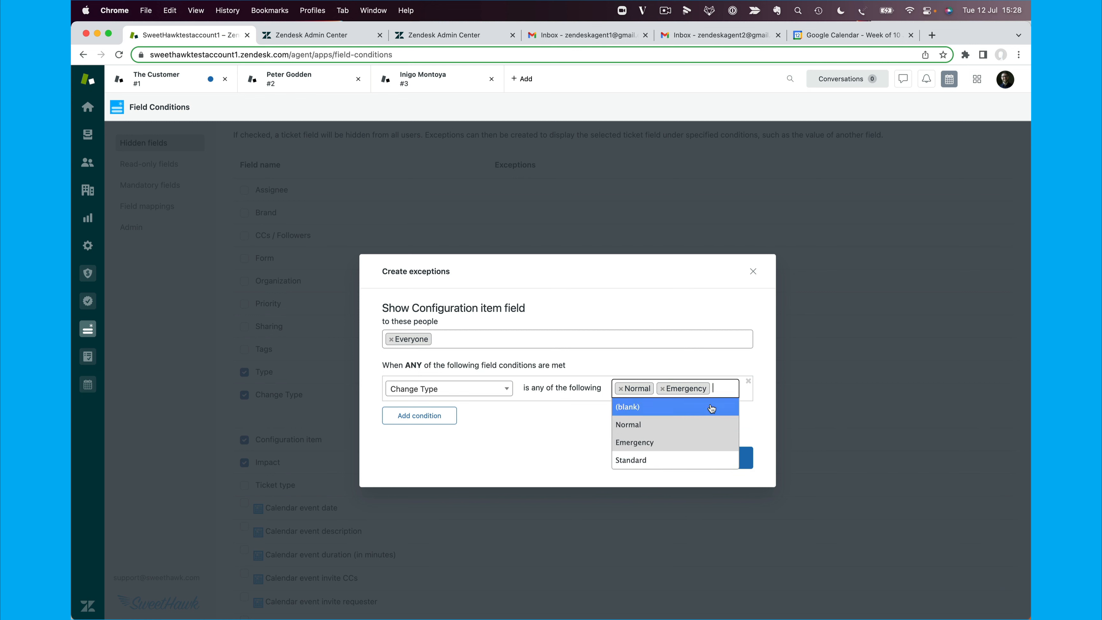
click(690, 459)
click(728, 464)
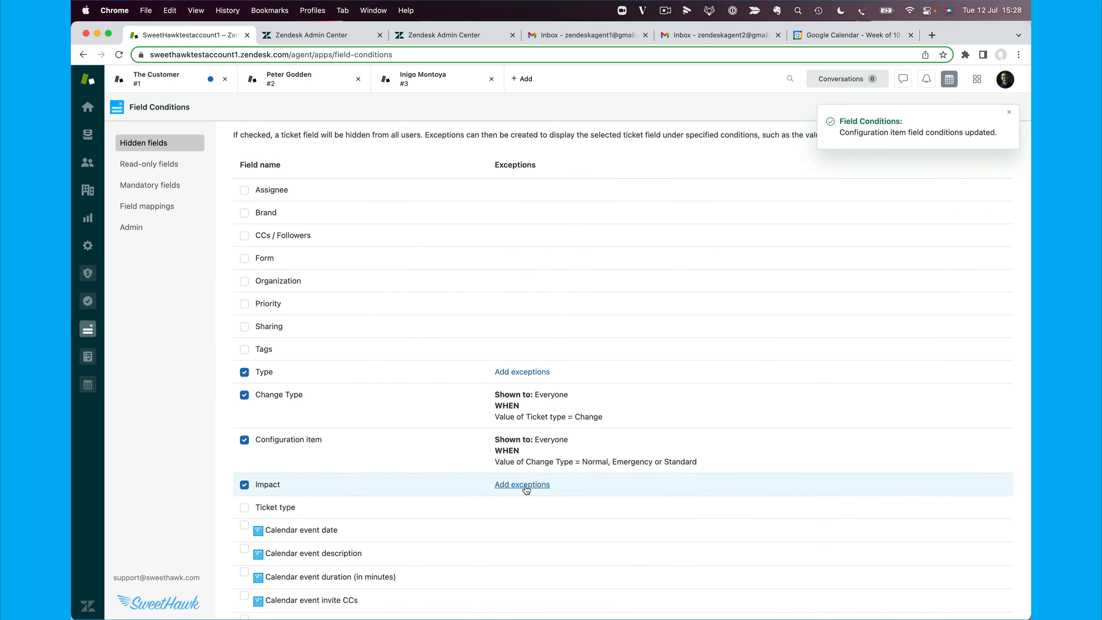
Create an exception that shows the Impact field to Everyone when Change Type is Normal or Emergency.
click(528, 484)
click(418, 399)
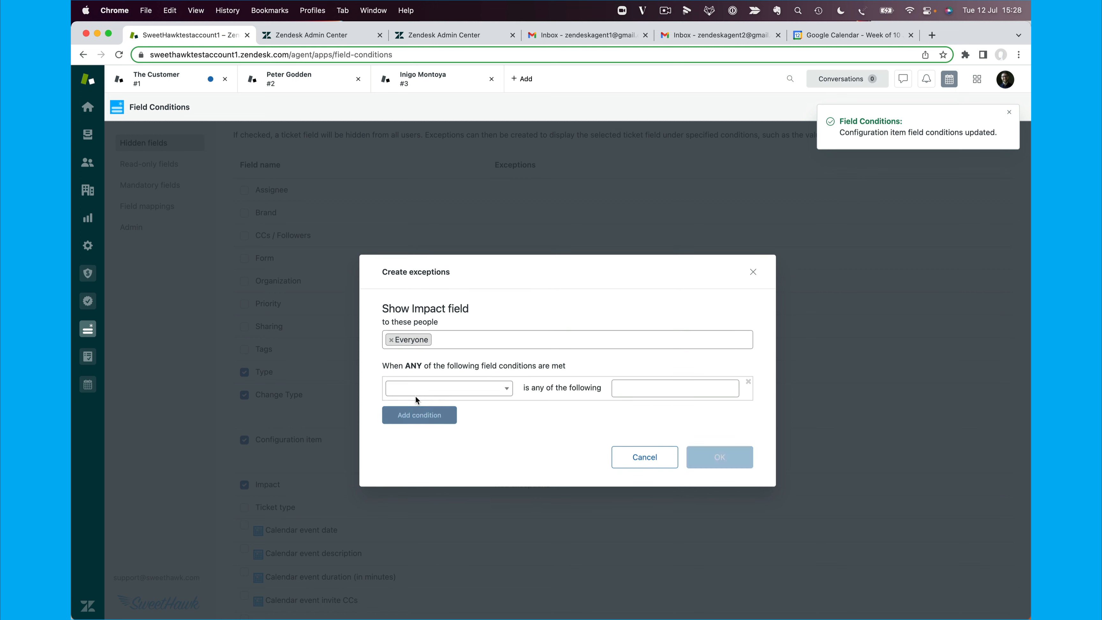
click(434, 387)
text(change)
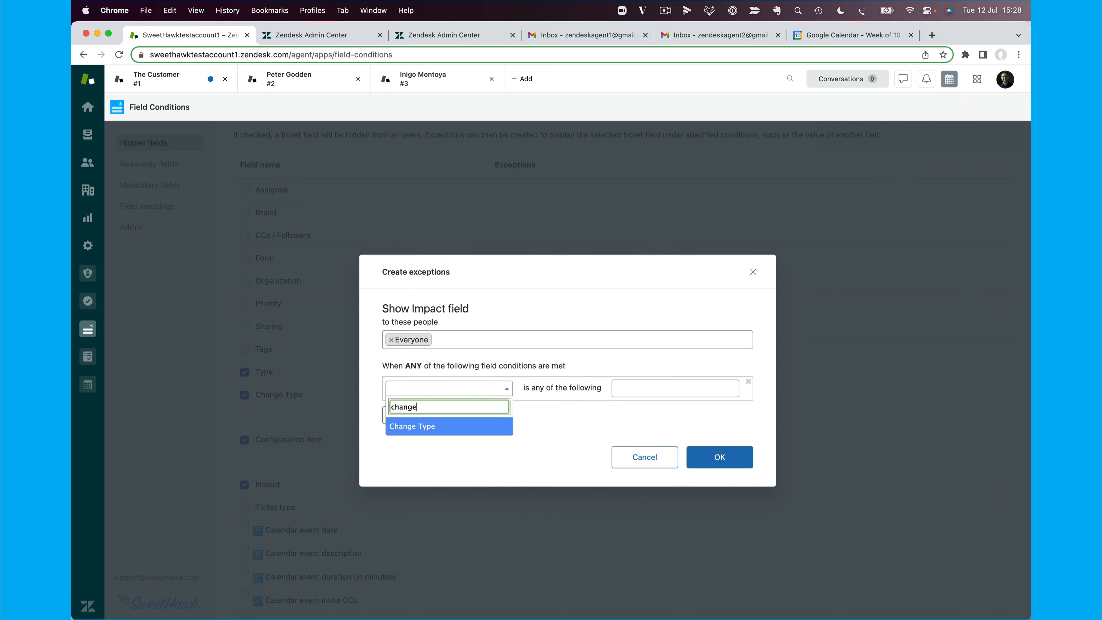
key(Return)
click(678, 387)
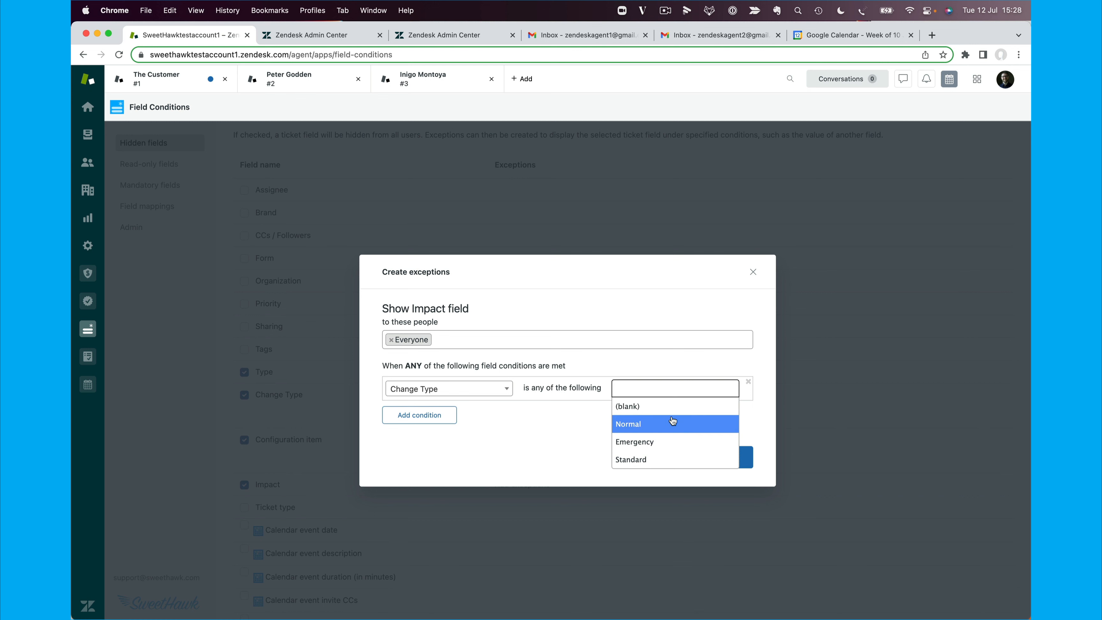
click(673, 423)
click(669, 440)
click(722, 453)
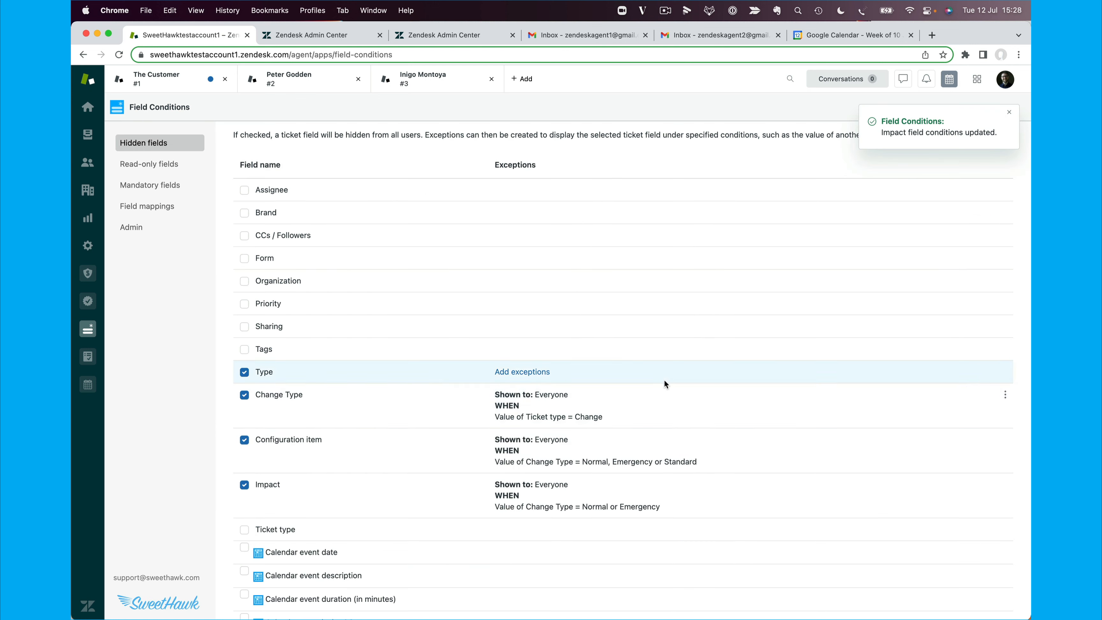
Reload the sample ticket #1 and set its Ticket type to Change.
click(164, 81)
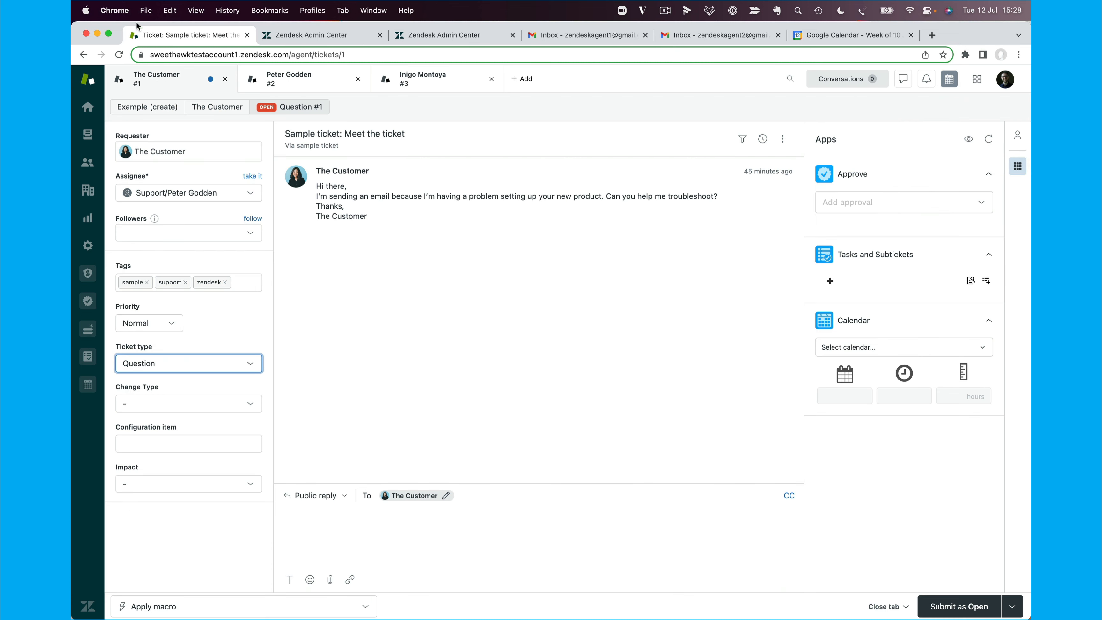
click(119, 54)
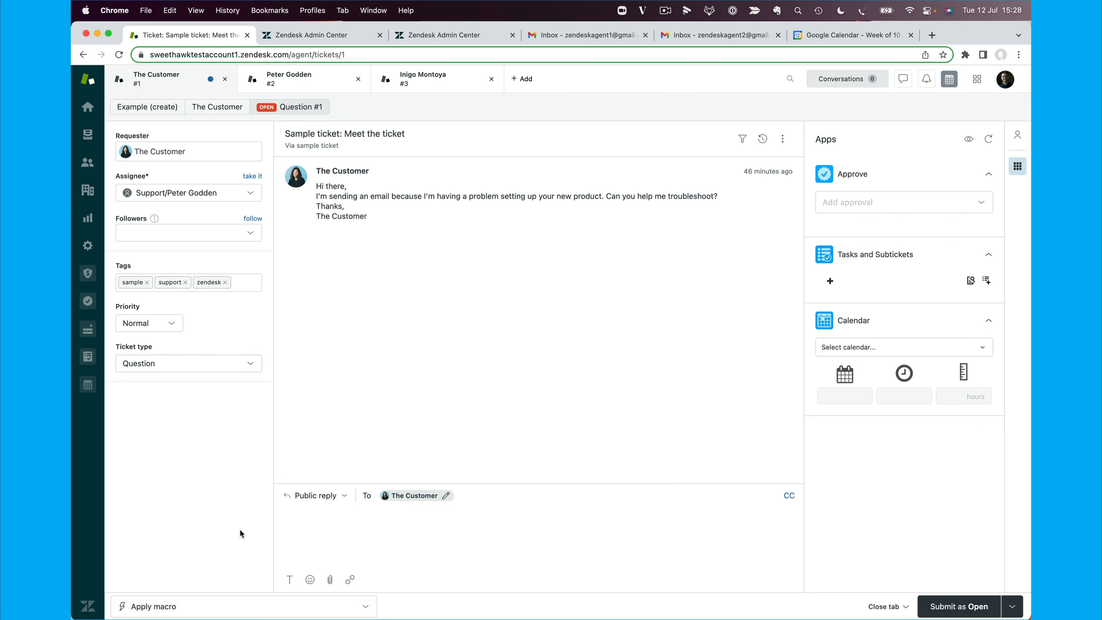
click(208, 366)
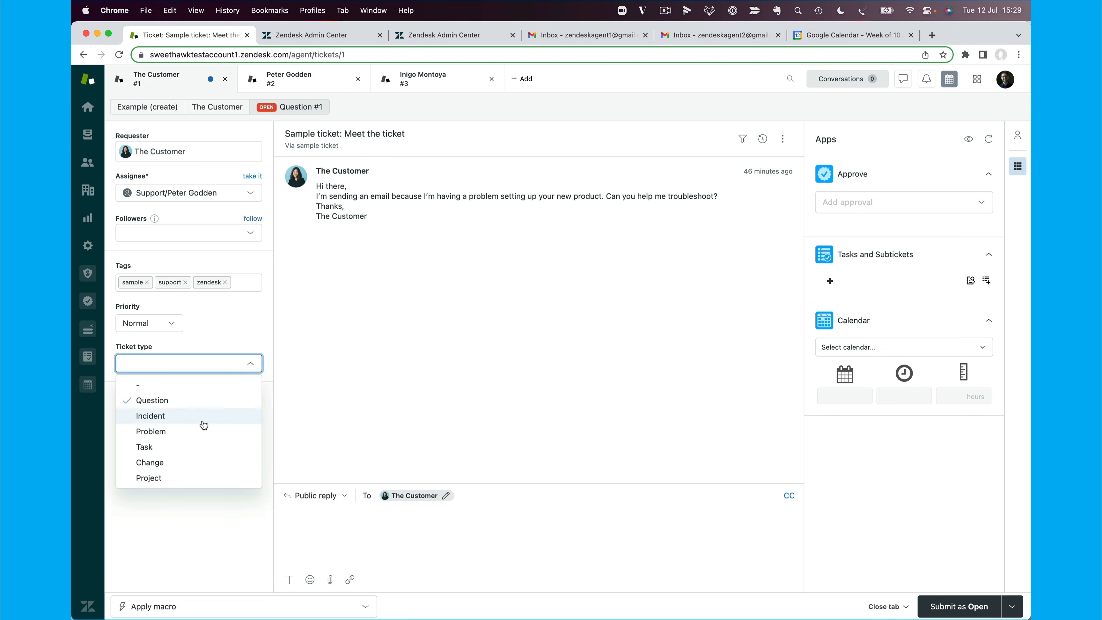
click(197, 462)
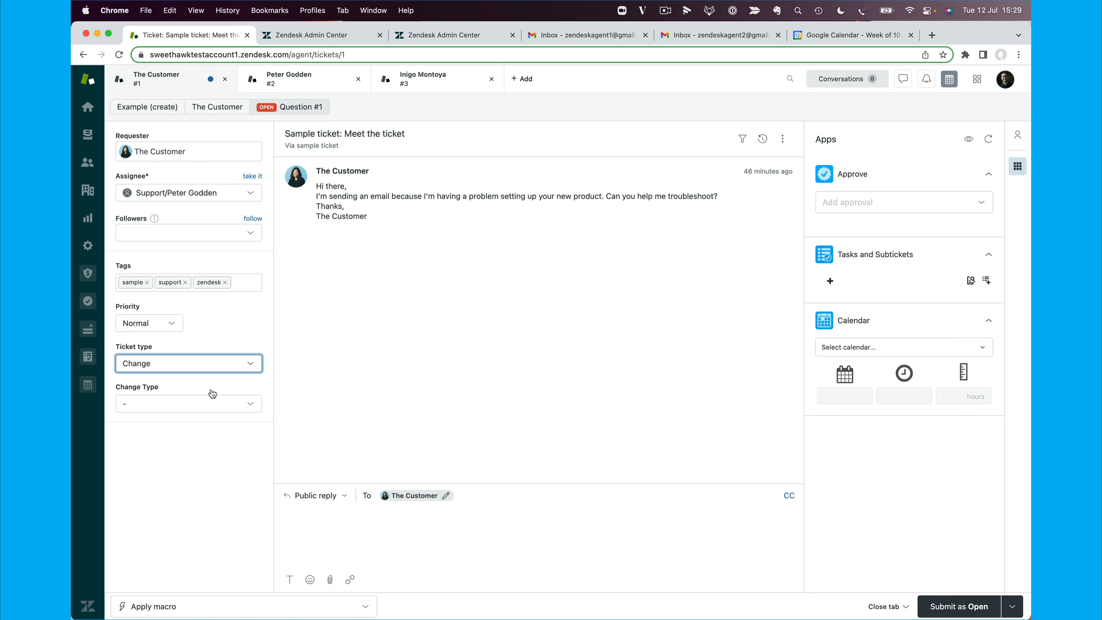
Test the field conditions by setting the ticket's Change Type to Normal, followed by Standard.
click(149, 403)
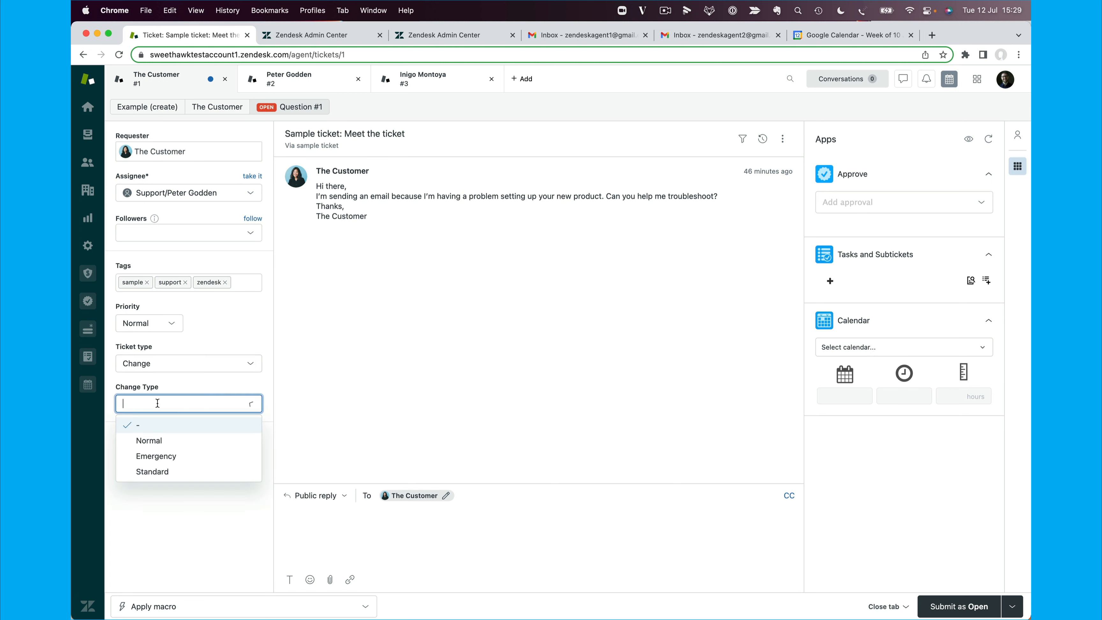
click(161, 446)
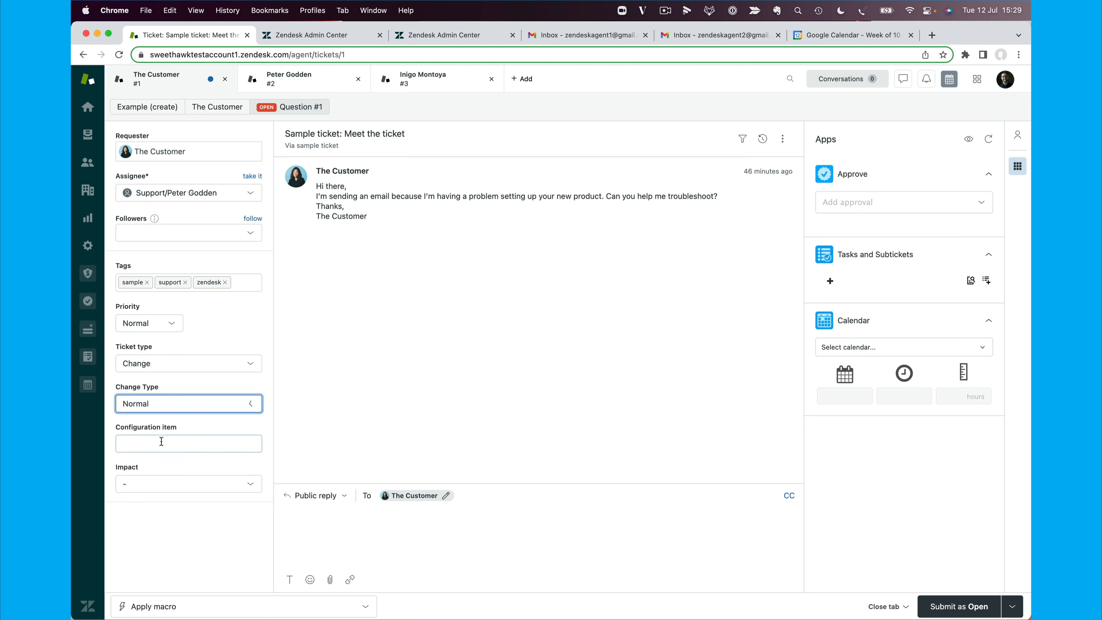
click(172, 401)
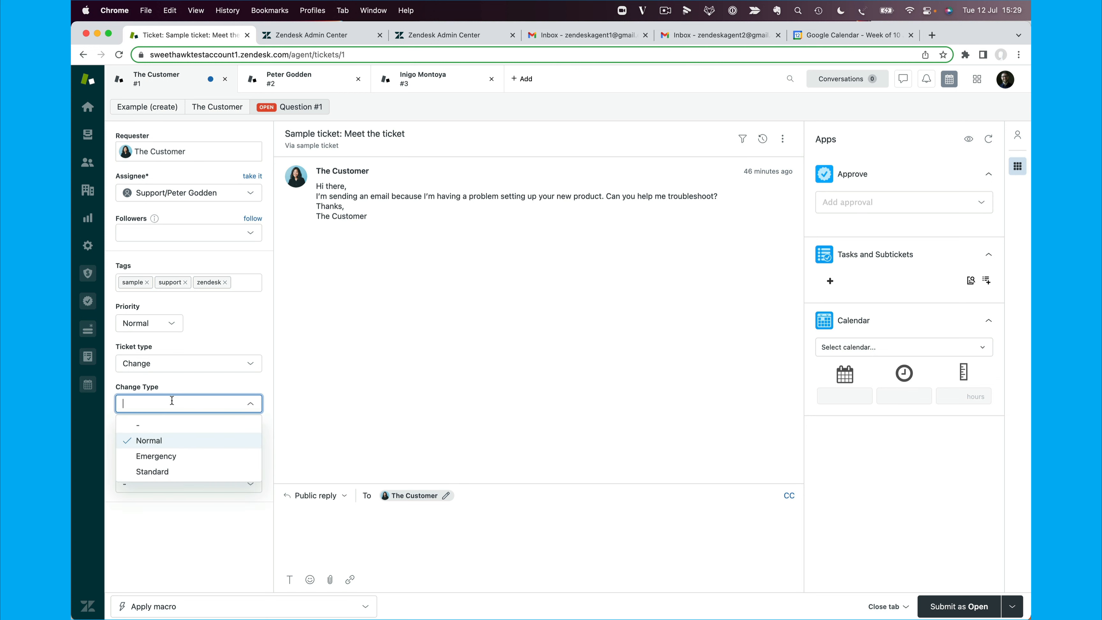
click(181, 474)
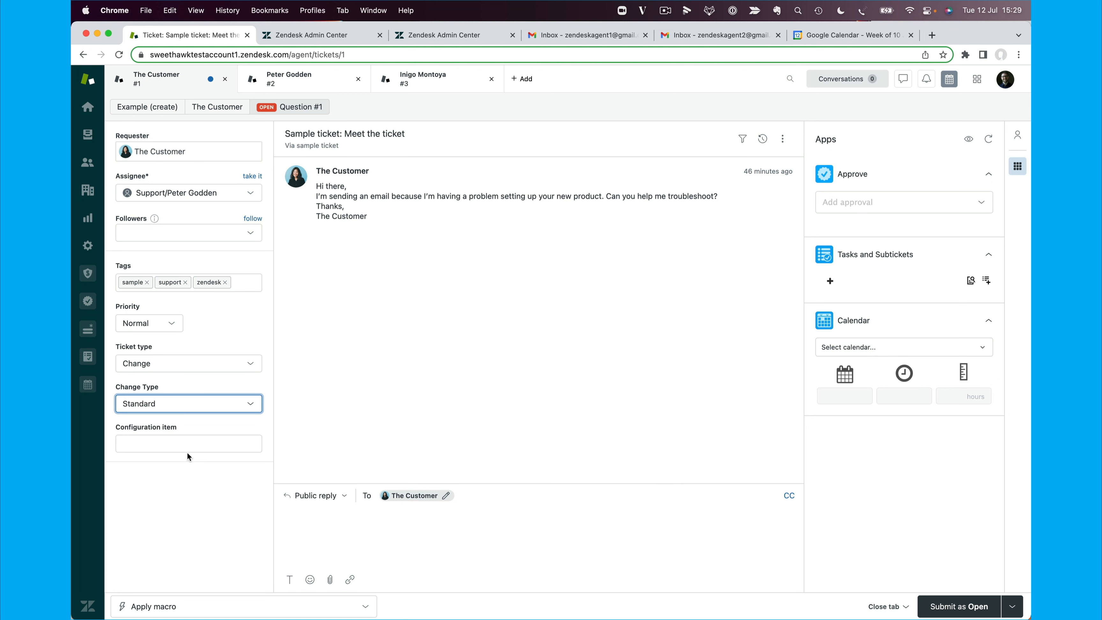
click(174, 404)
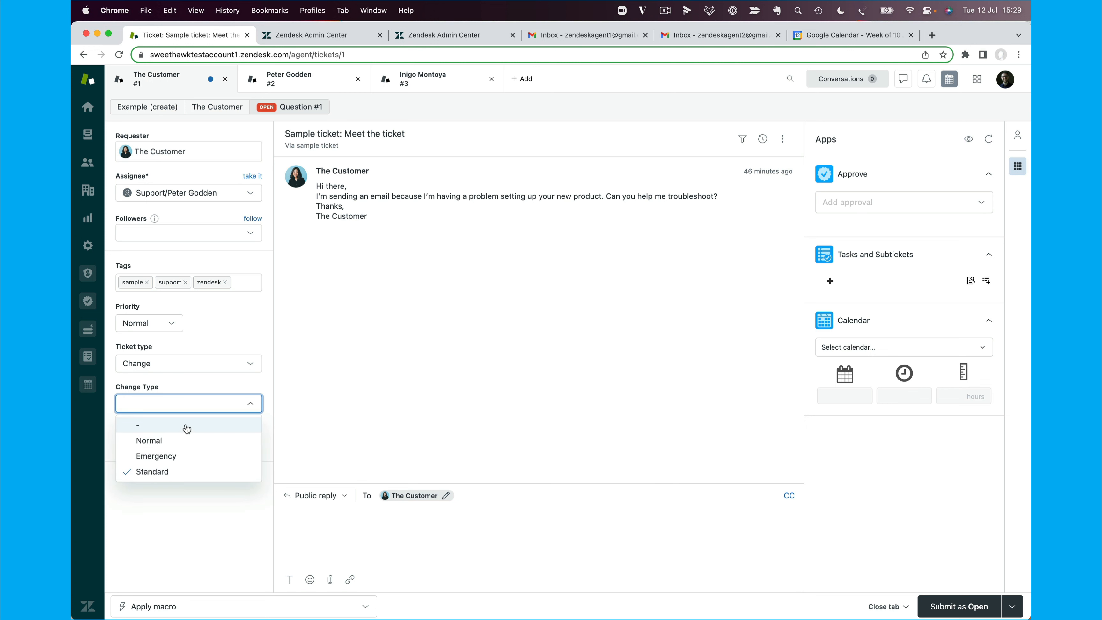
click(244, 404)
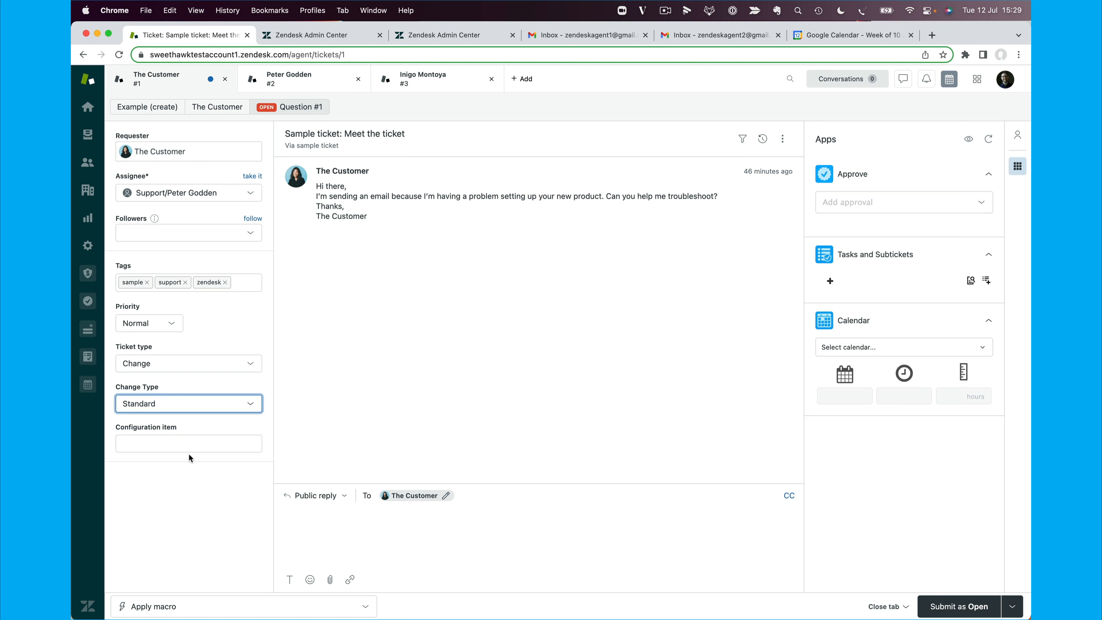
click(218, 406)
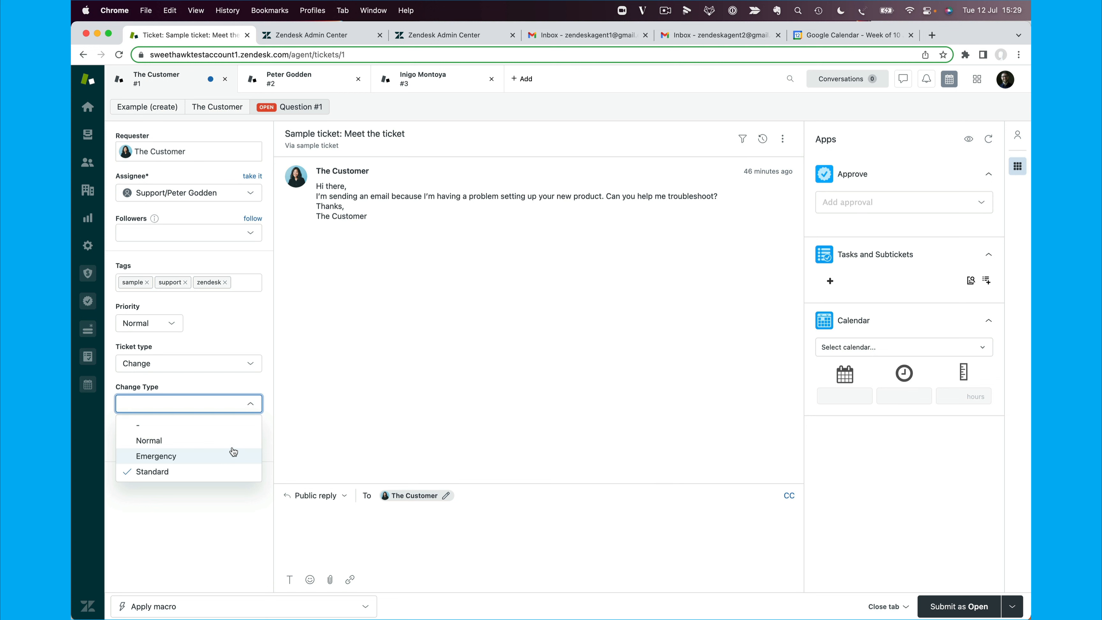
click(226, 505)
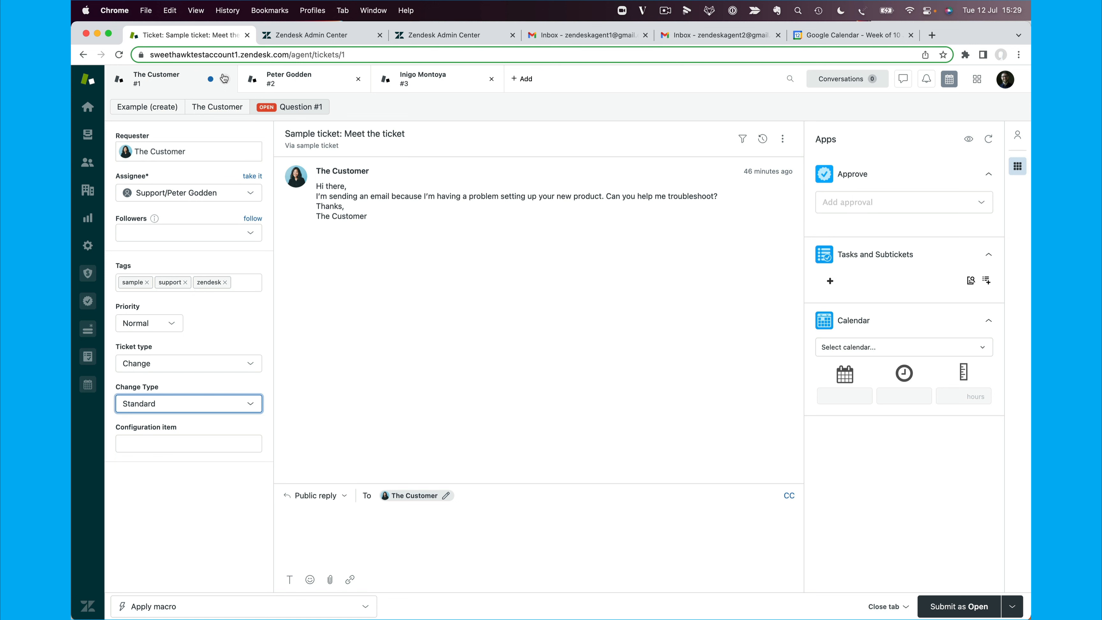
Close ticket #1 and discard its unsaved changes.
click(224, 78)
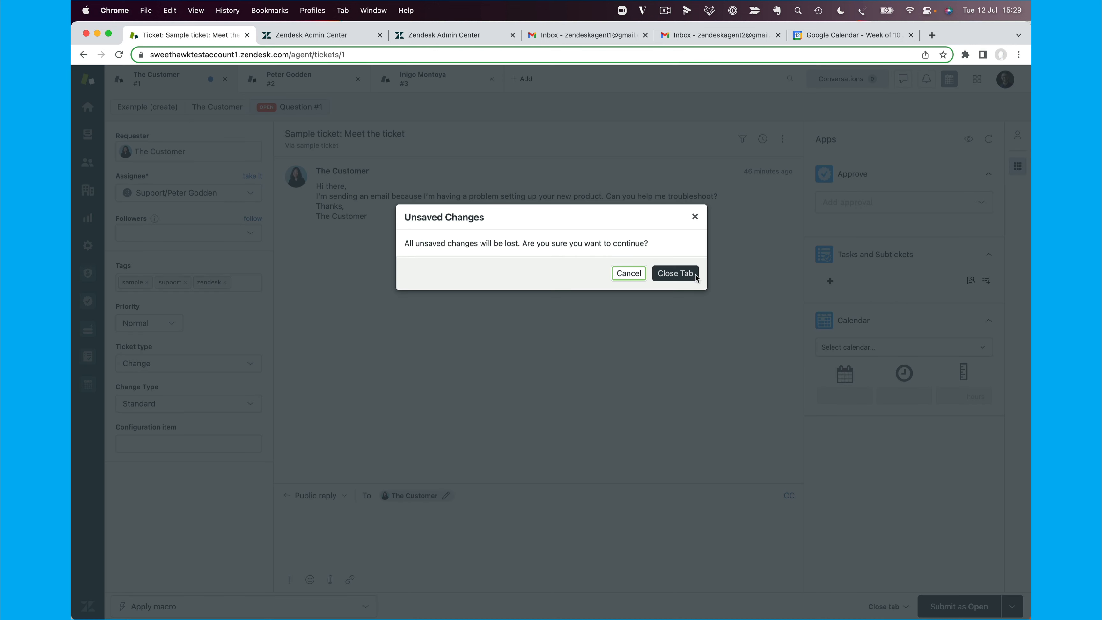
click(686, 279)
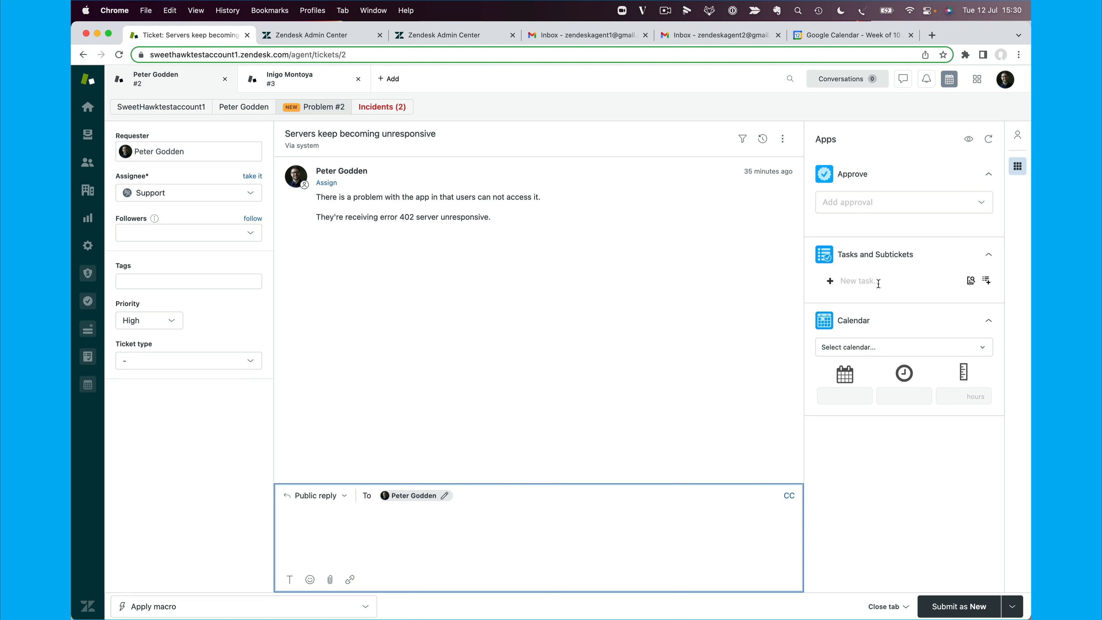
click(861, 280)
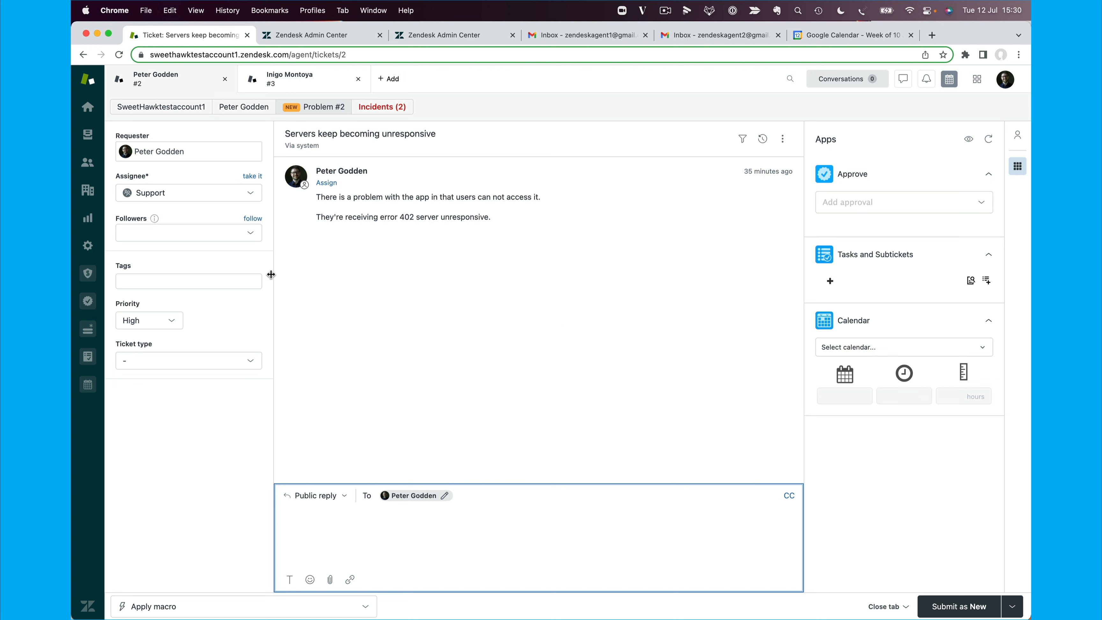
Check which groups are available as assignee for the ticket "Servers keep becoming unresponsive".
click(229, 193)
click(189, 219)
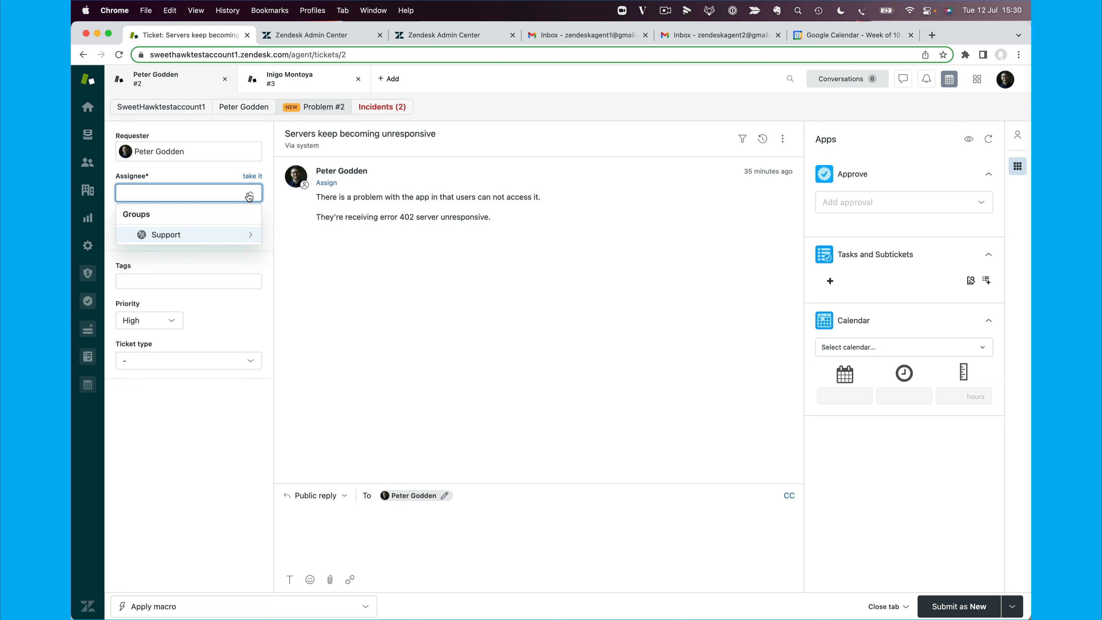
click(249, 196)
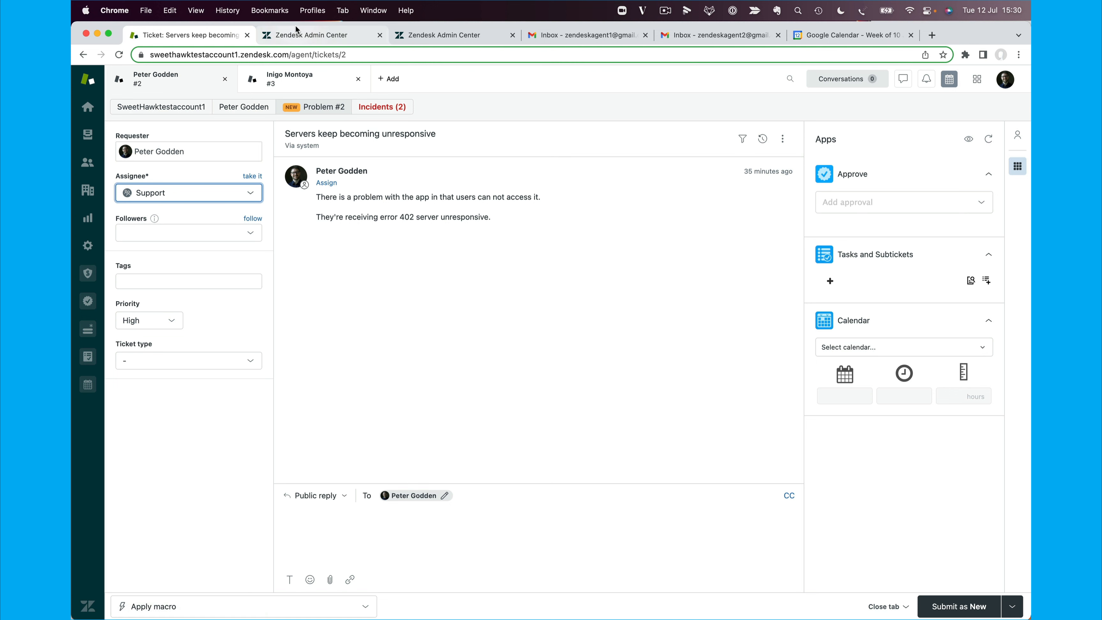
Create a group named Change Managers in Zendesk Admin Center with the third listed agent as member, and return to ticket #2.
click(300, 34)
click(165, 231)
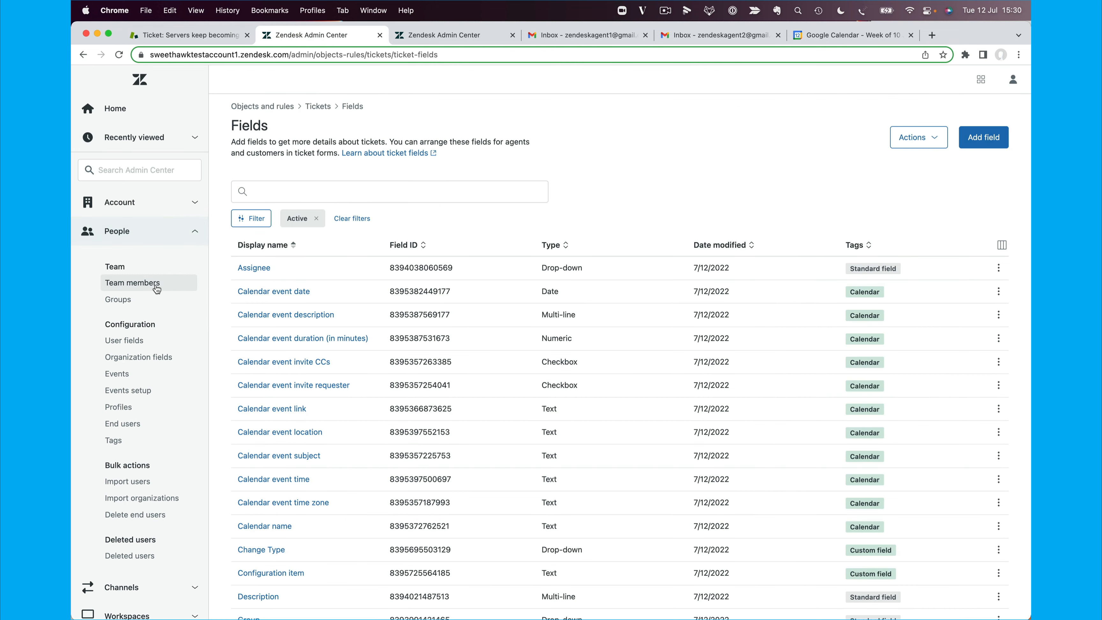
click(150, 299)
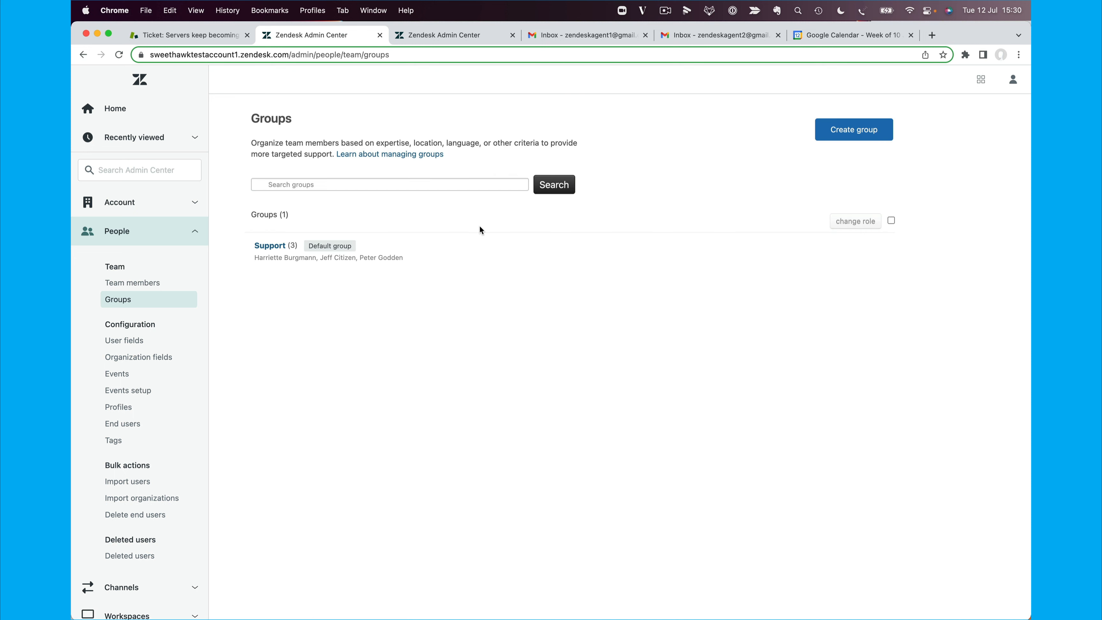
click(847, 137)
click(304, 207)
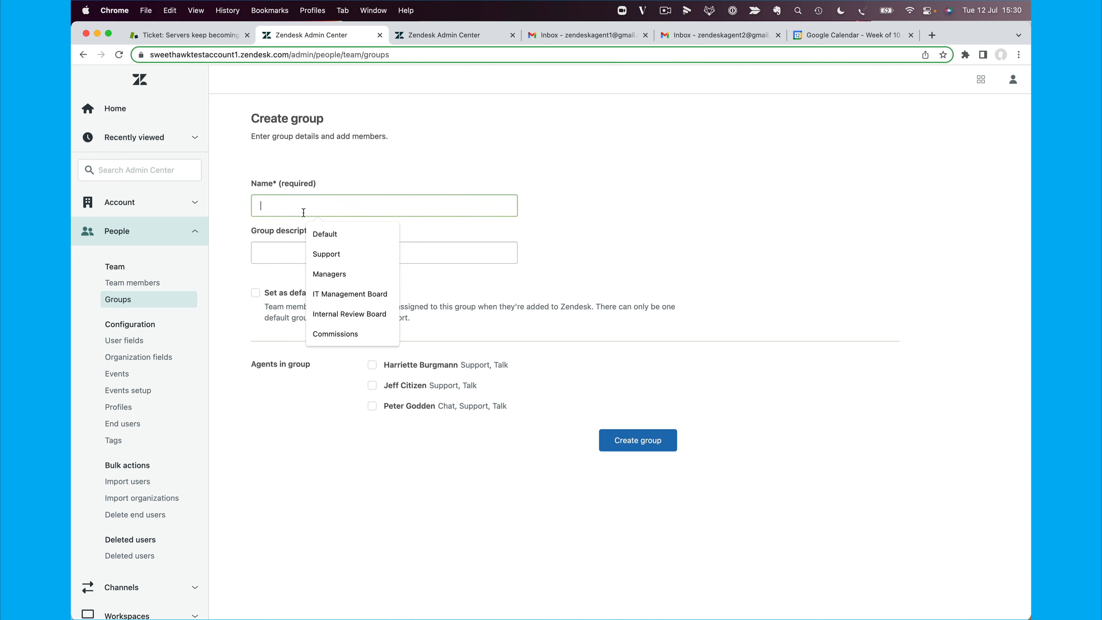
text(Change MAna)
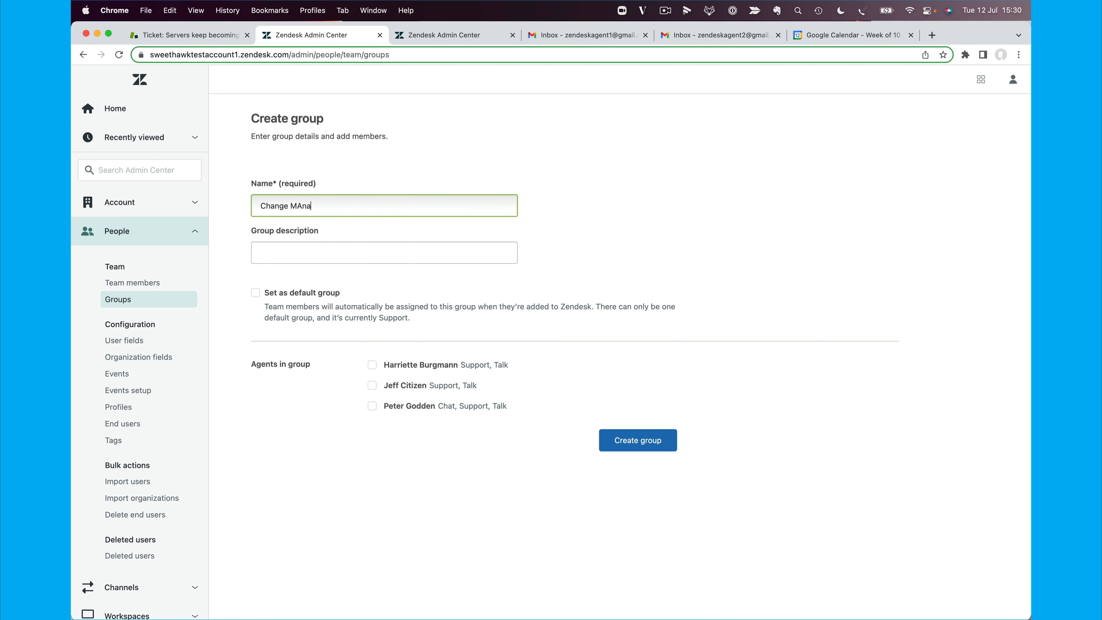
key(BackSpace)
text(anagers)
click(372, 406)
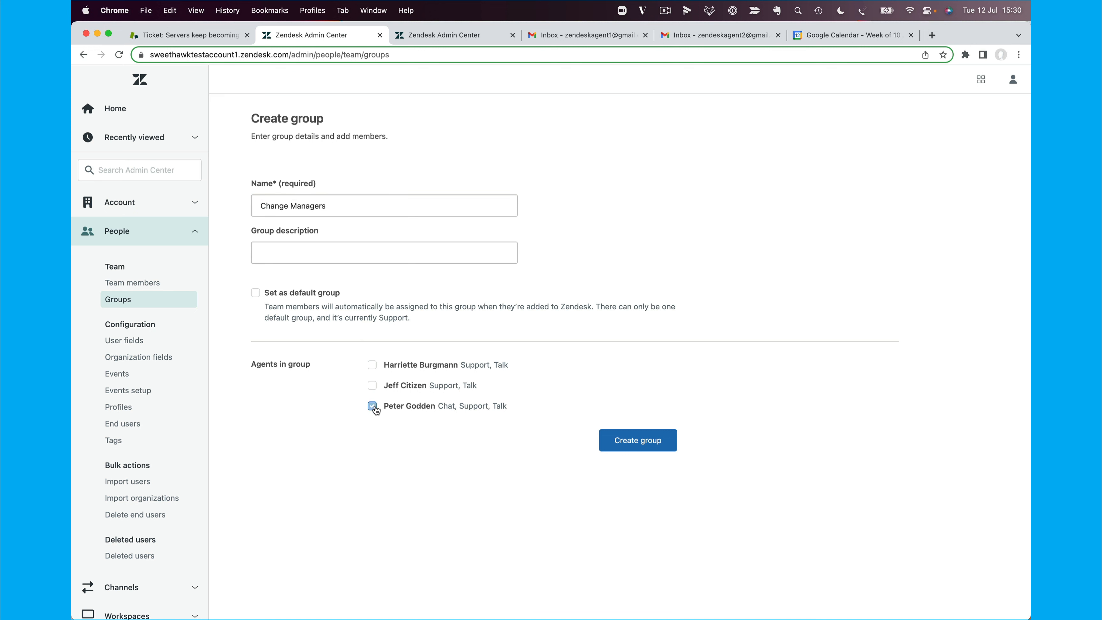
click(641, 443)
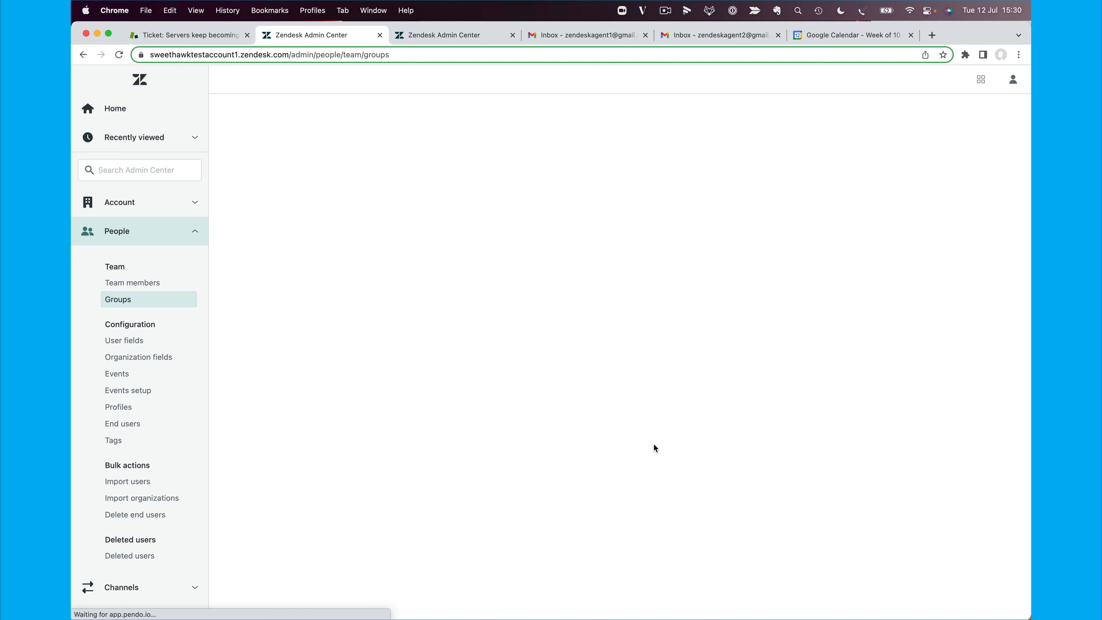
click(180, 35)
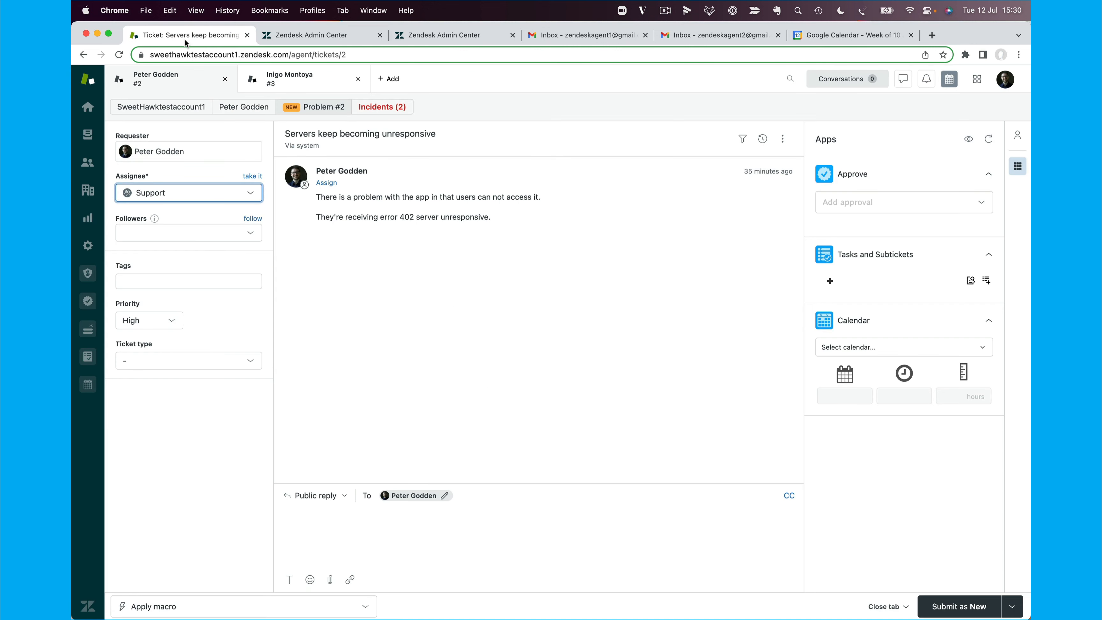